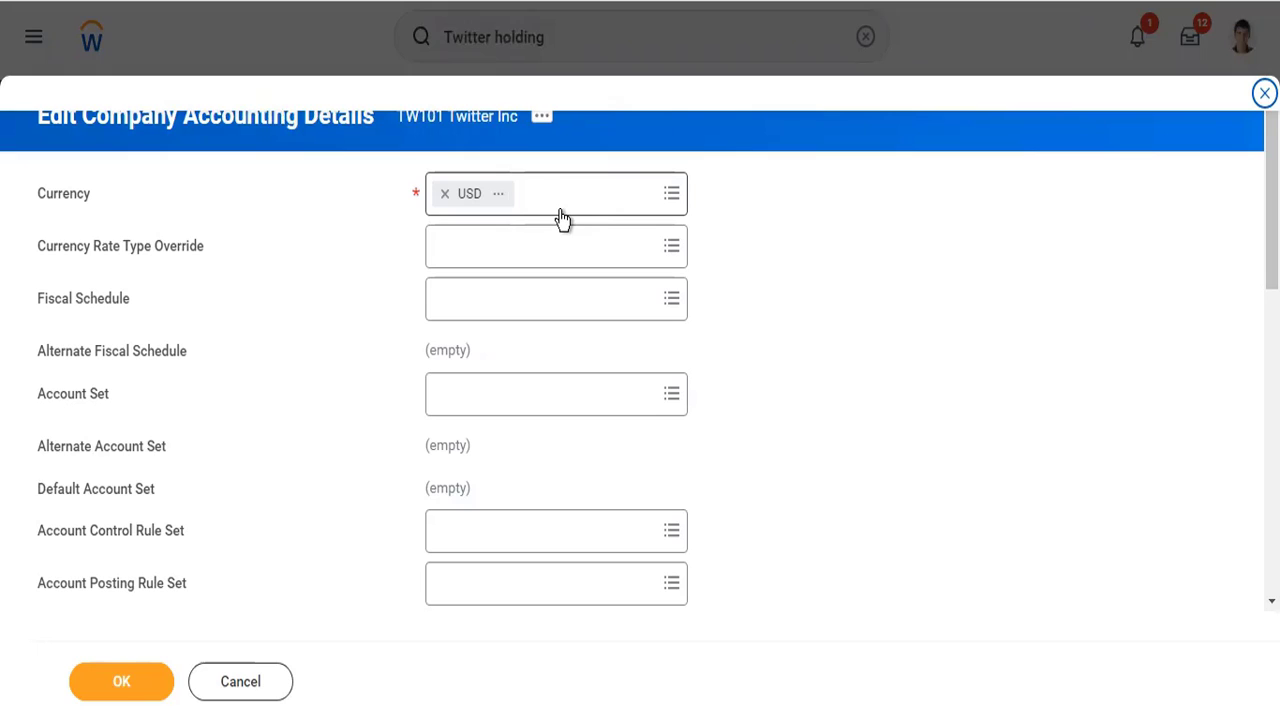
- Add EUR, GBP, INR, JPY and HKD from the preferred currencies as the company's translation currencies
scroll(680, 374, down, 5)
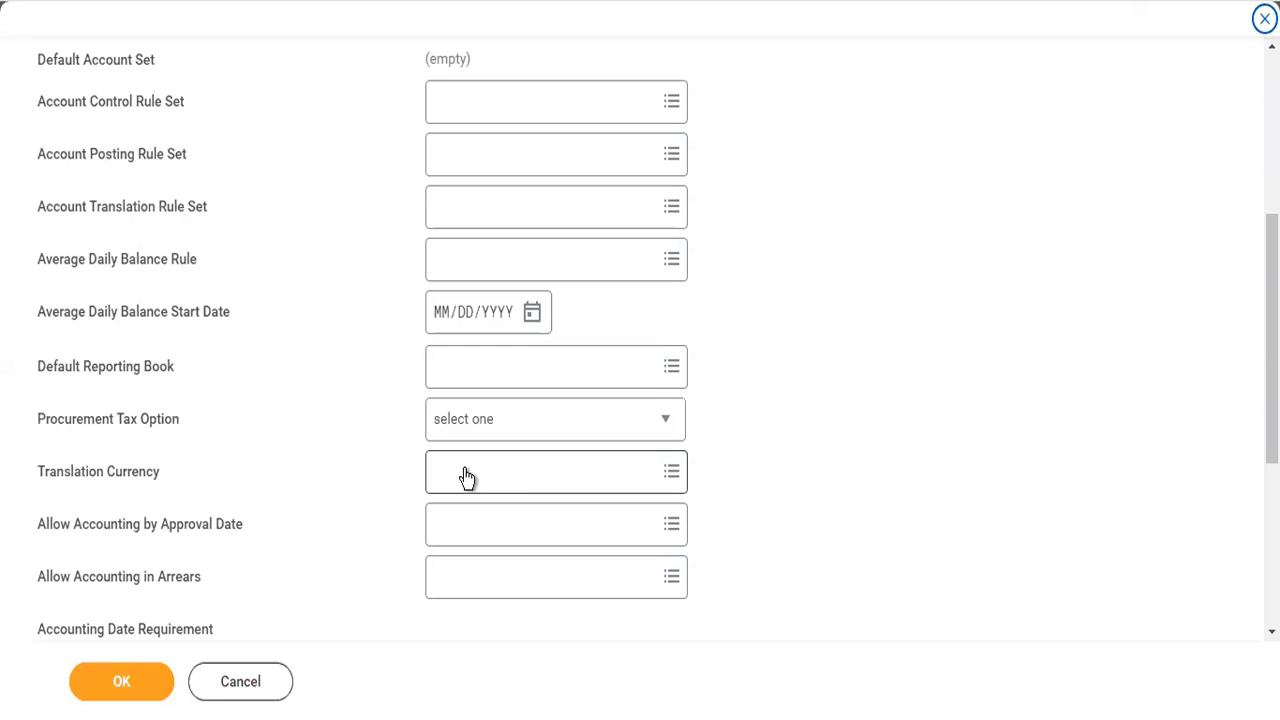
scroll(466, 477, up, 4)
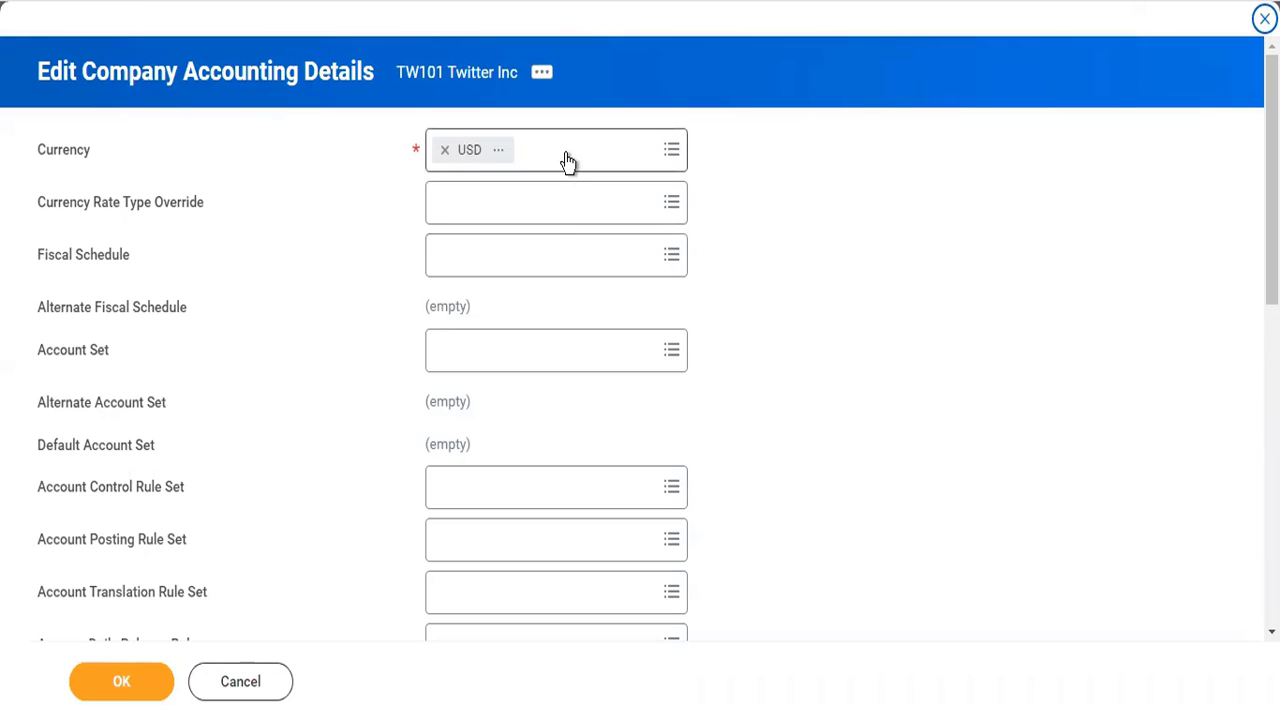
scroll(563, 480, down, 3)
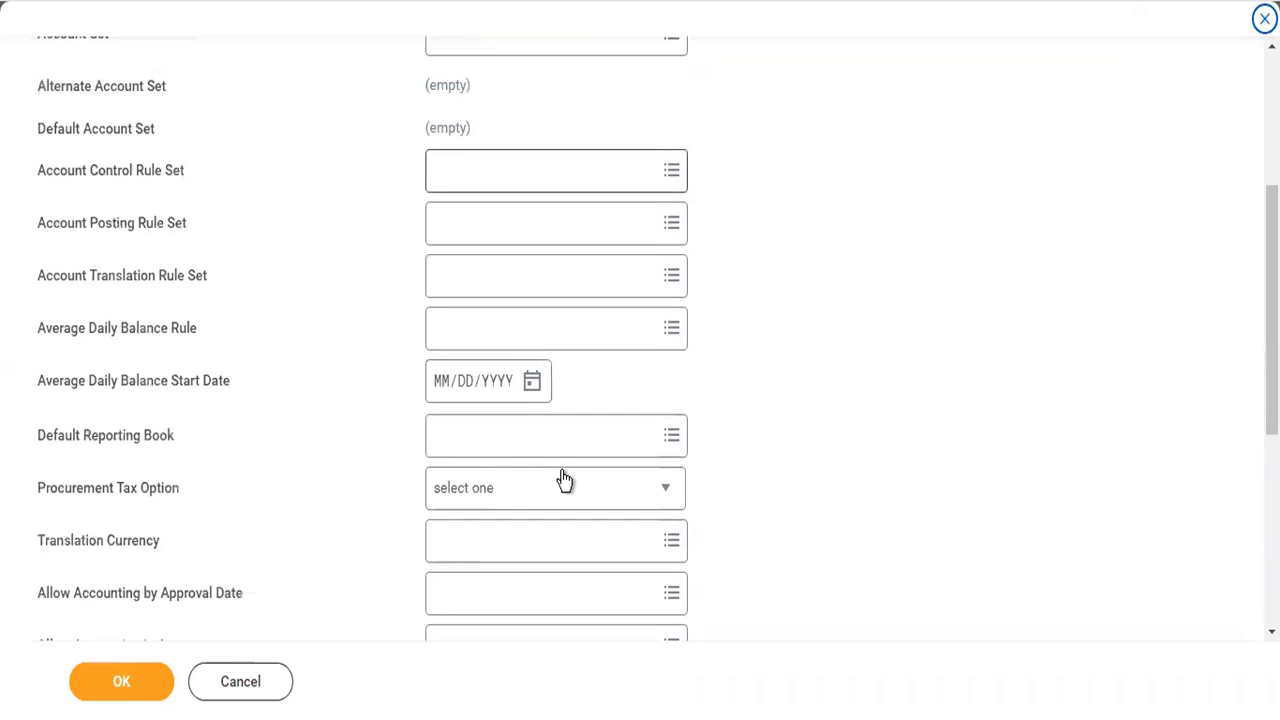
click(509, 534)
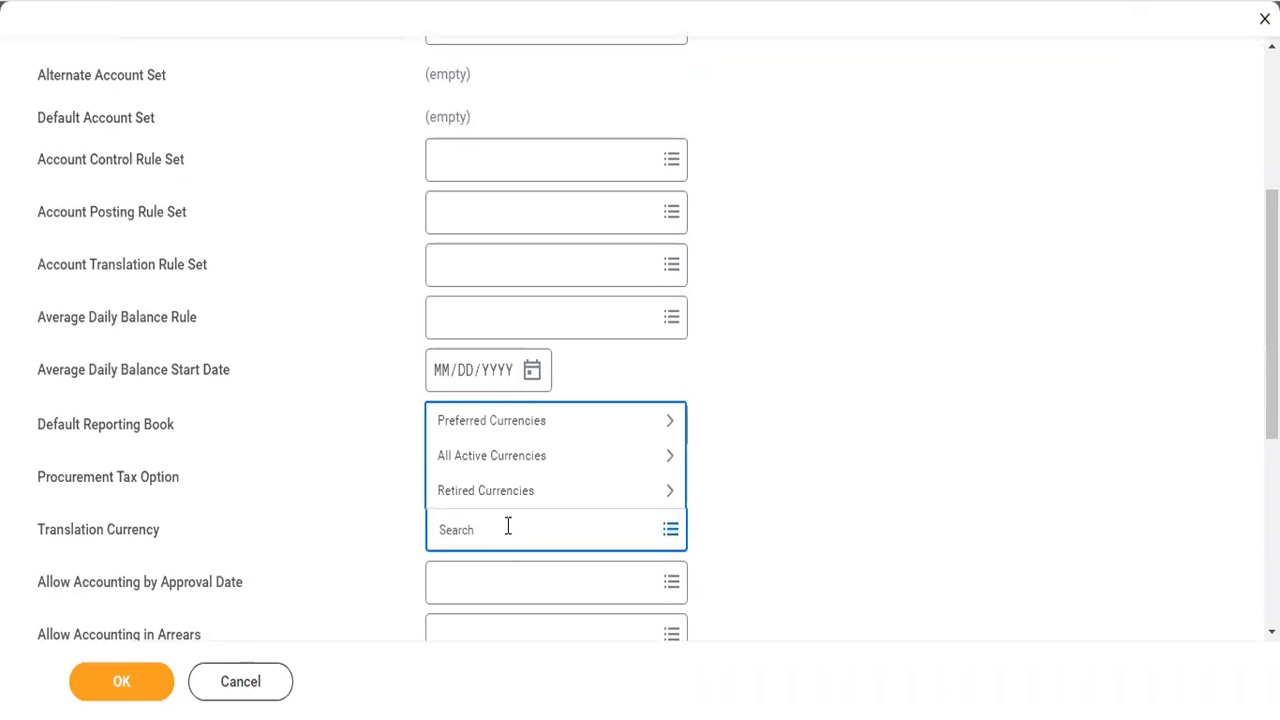
click(481, 420)
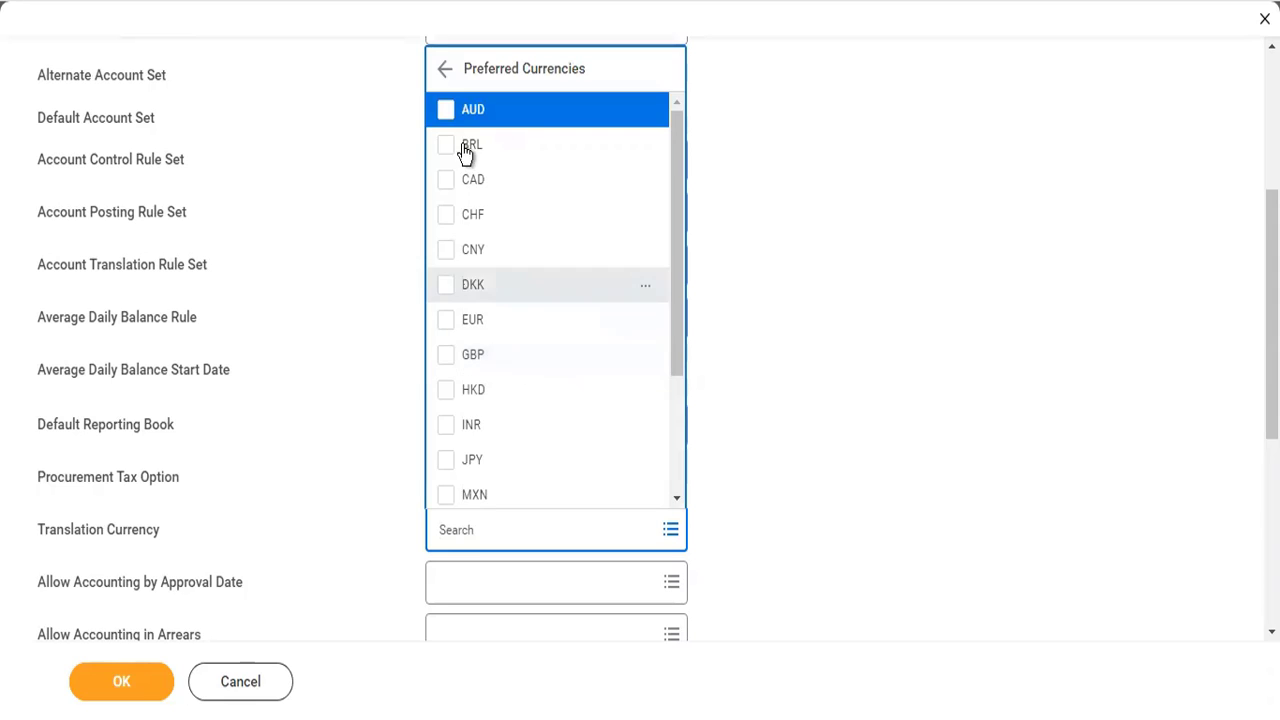
click(446, 334)
click(446, 358)
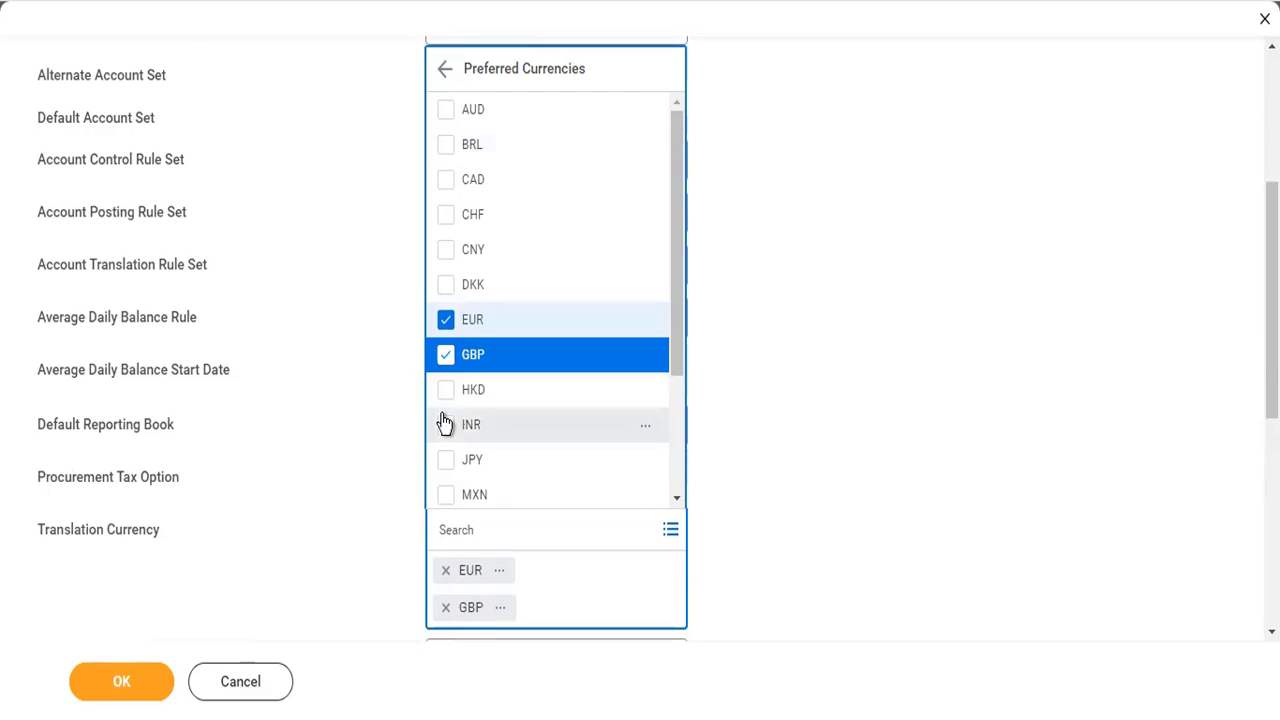
click(446, 428)
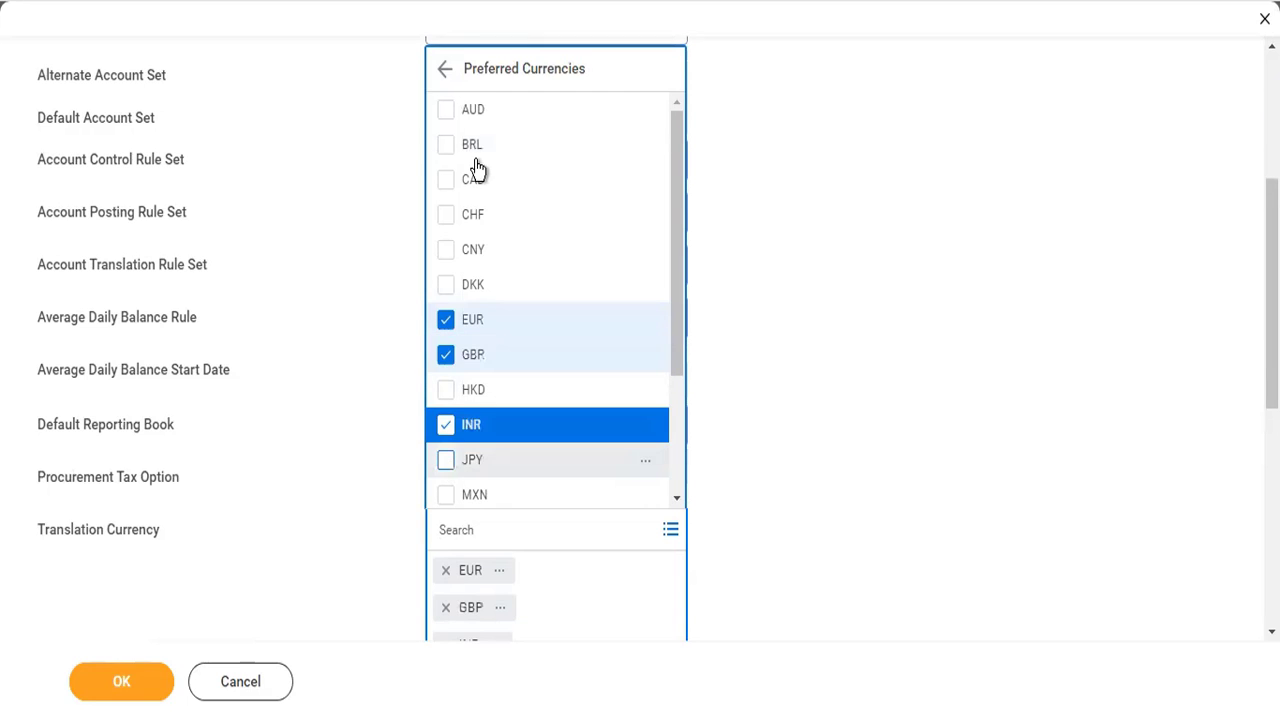
click(446, 462)
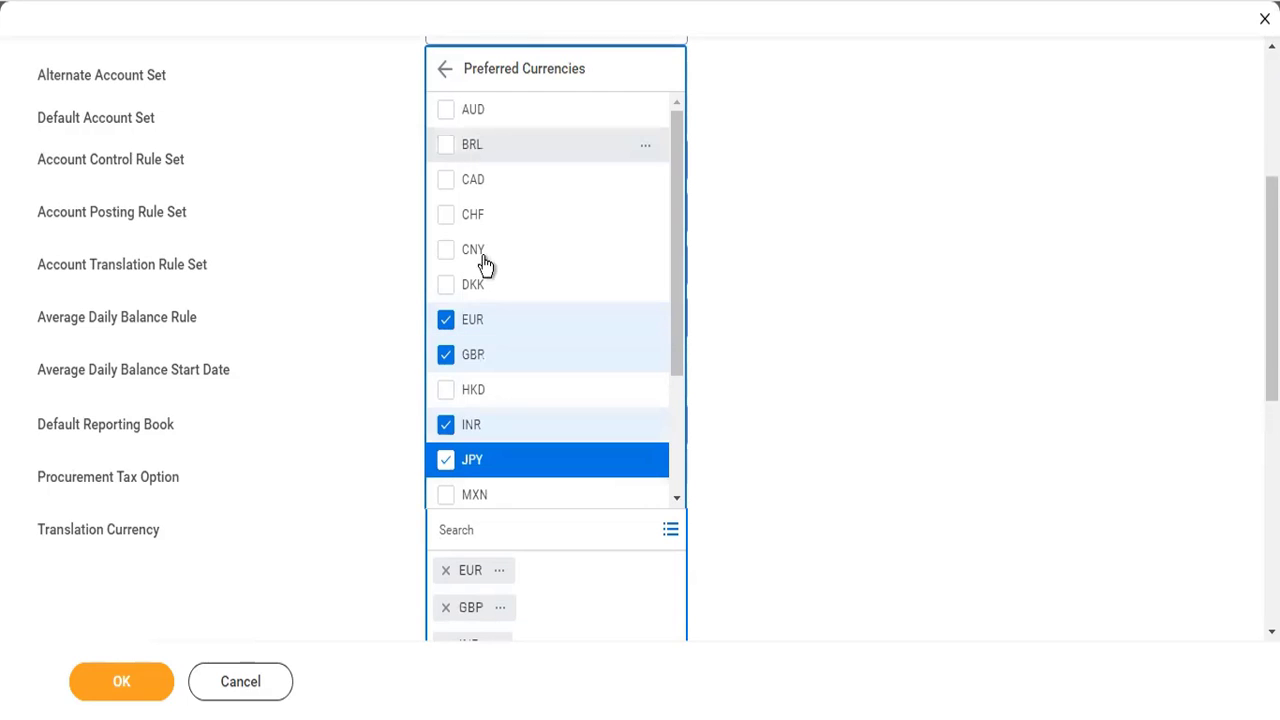
click(446, 396)
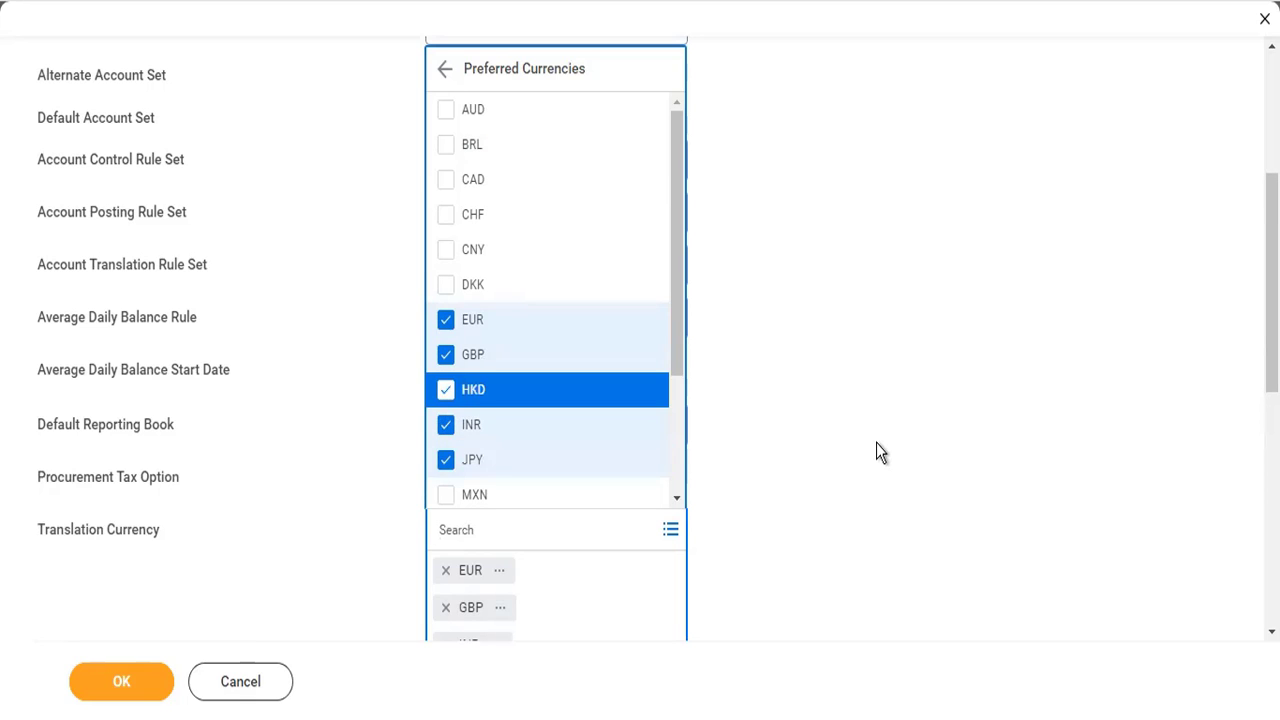
click(877, 443)
scroll(876, 442, down, 3)
scroll(876, 442, up, 6)
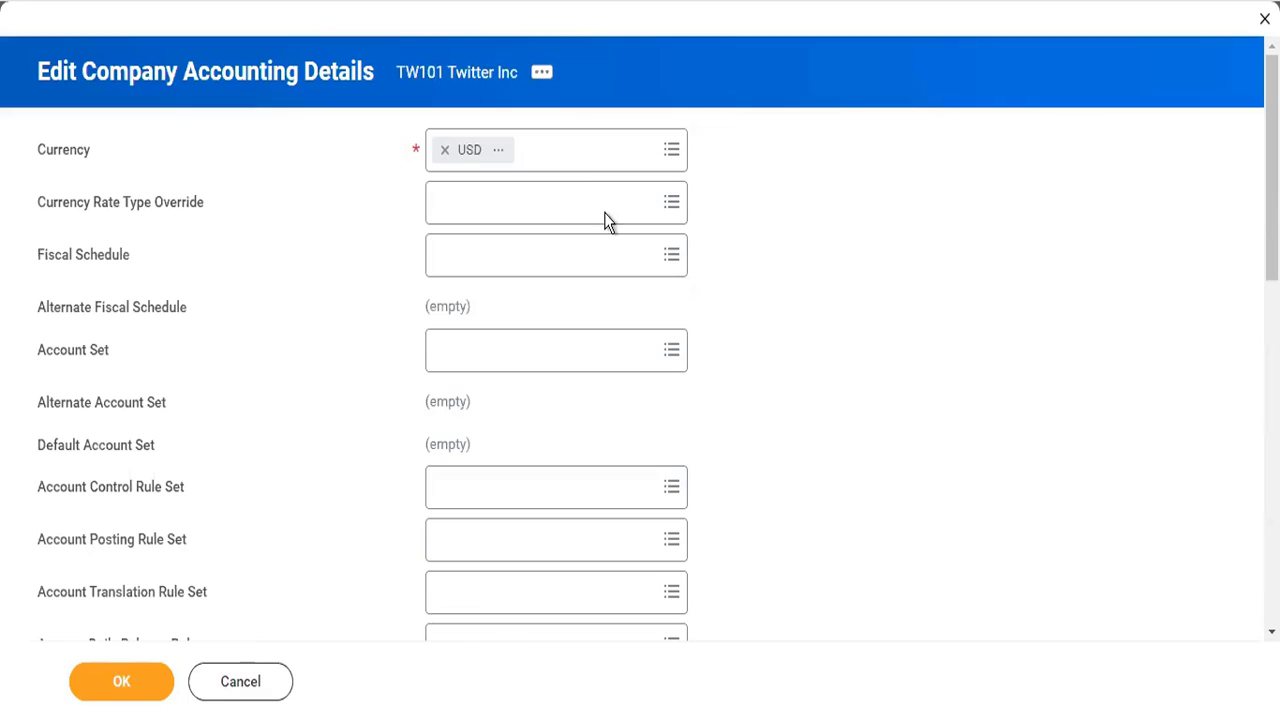
click(581, 167)
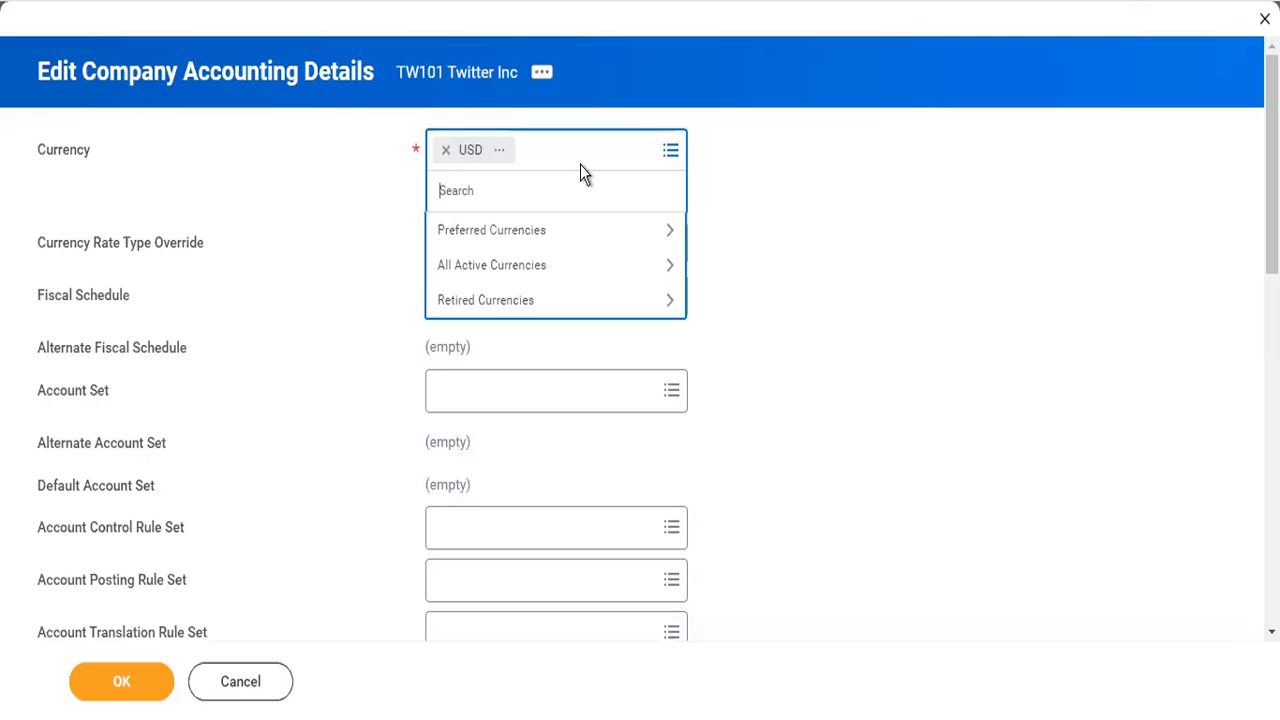
scroll(1019, 500, down, 4)
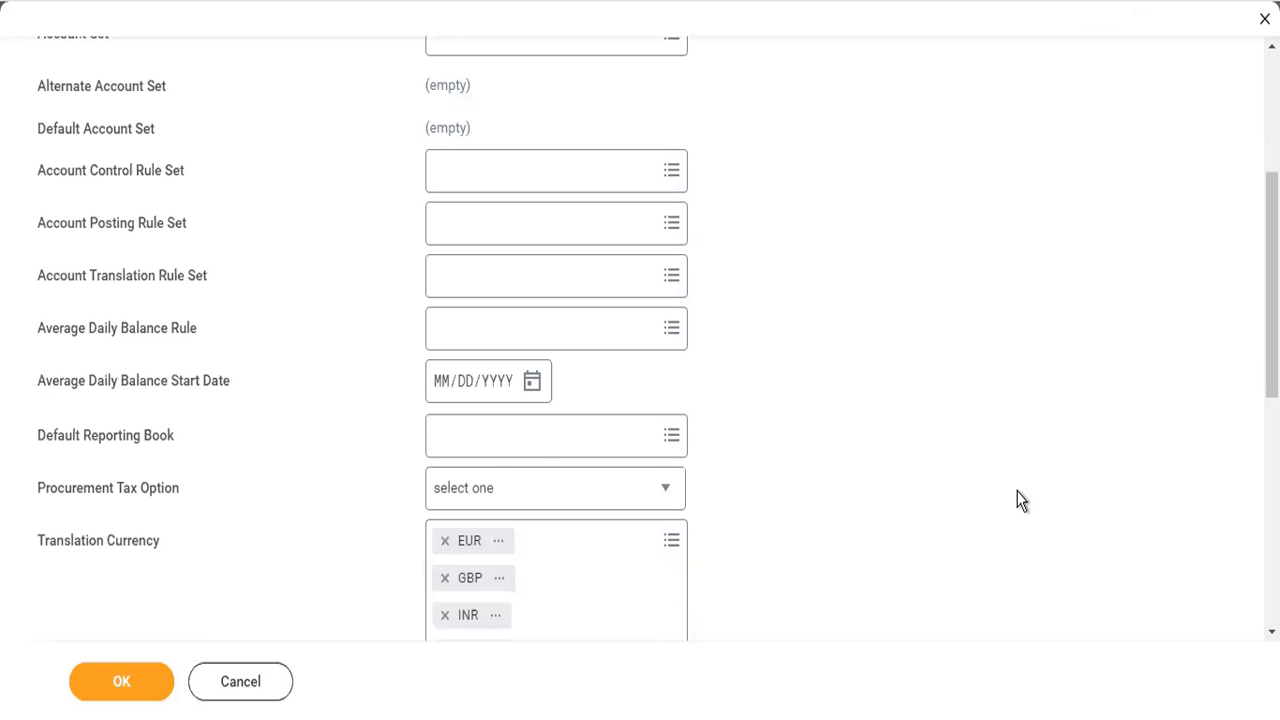
scroll(1019, 500, up, 4)
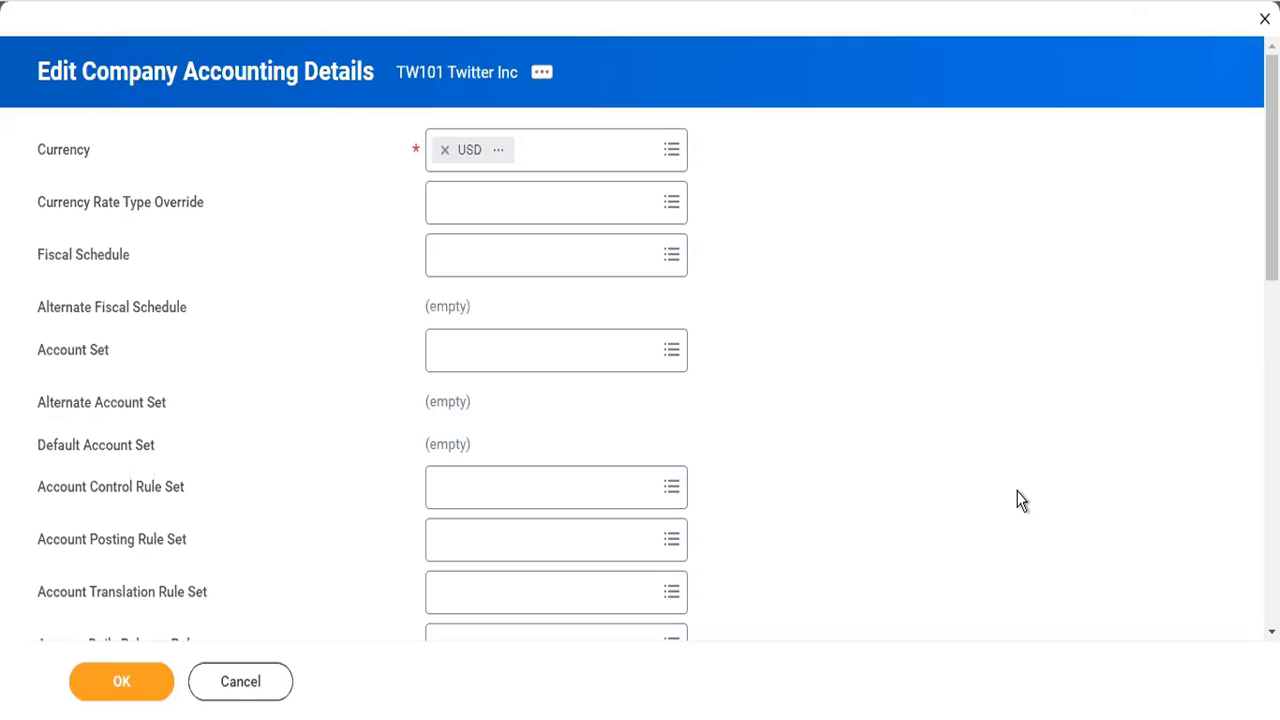
- Set the company's Fiscal Schedule to Standard Corporate Schedule
click(567, 270)
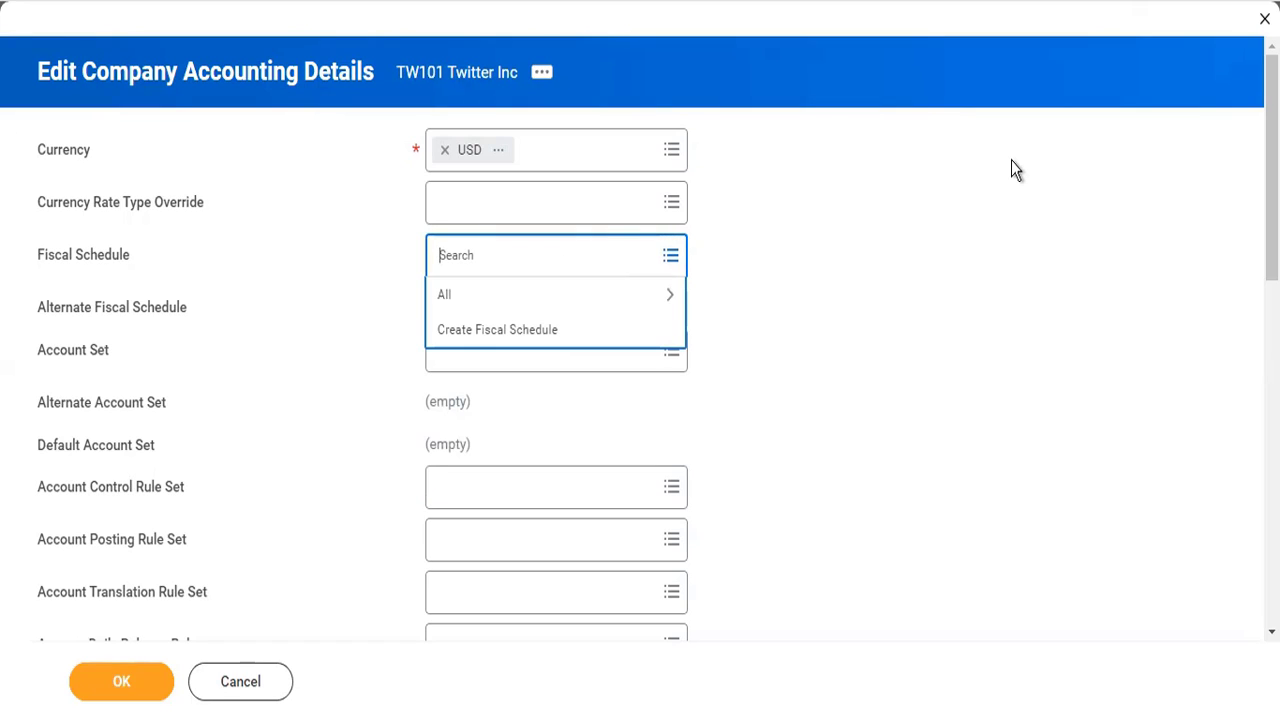
click(549, 294)
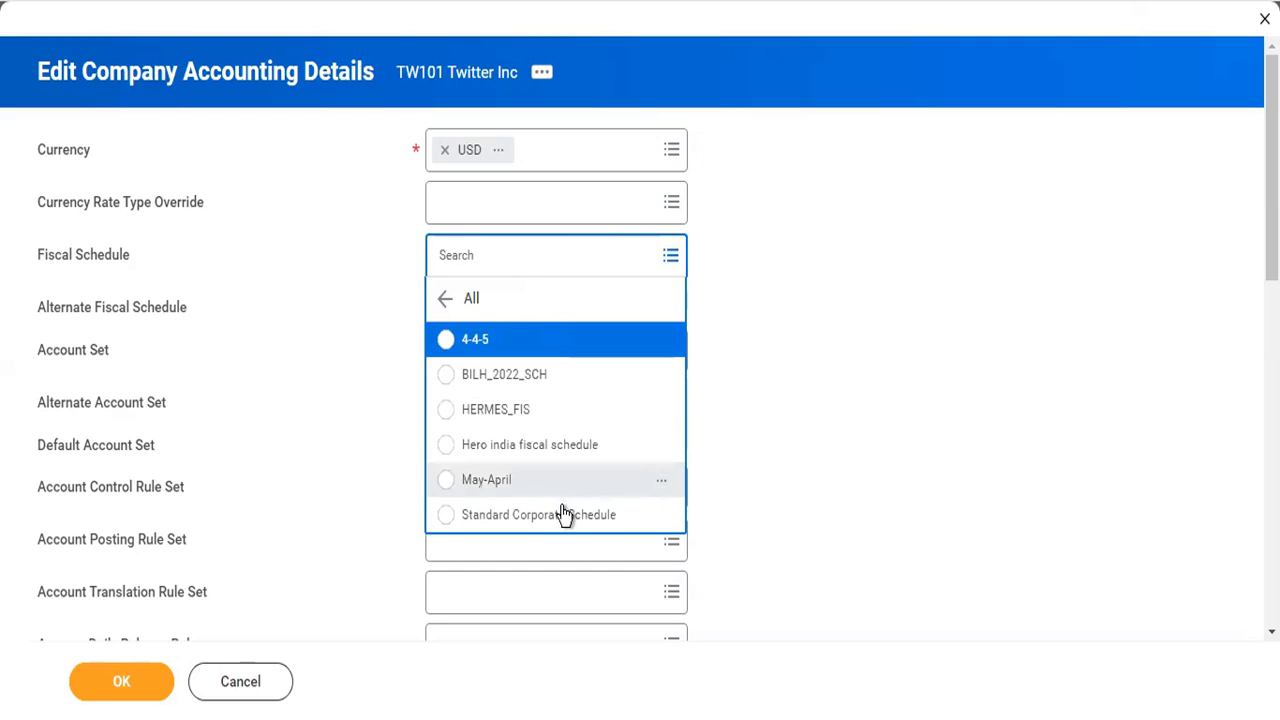
click(565, 517)
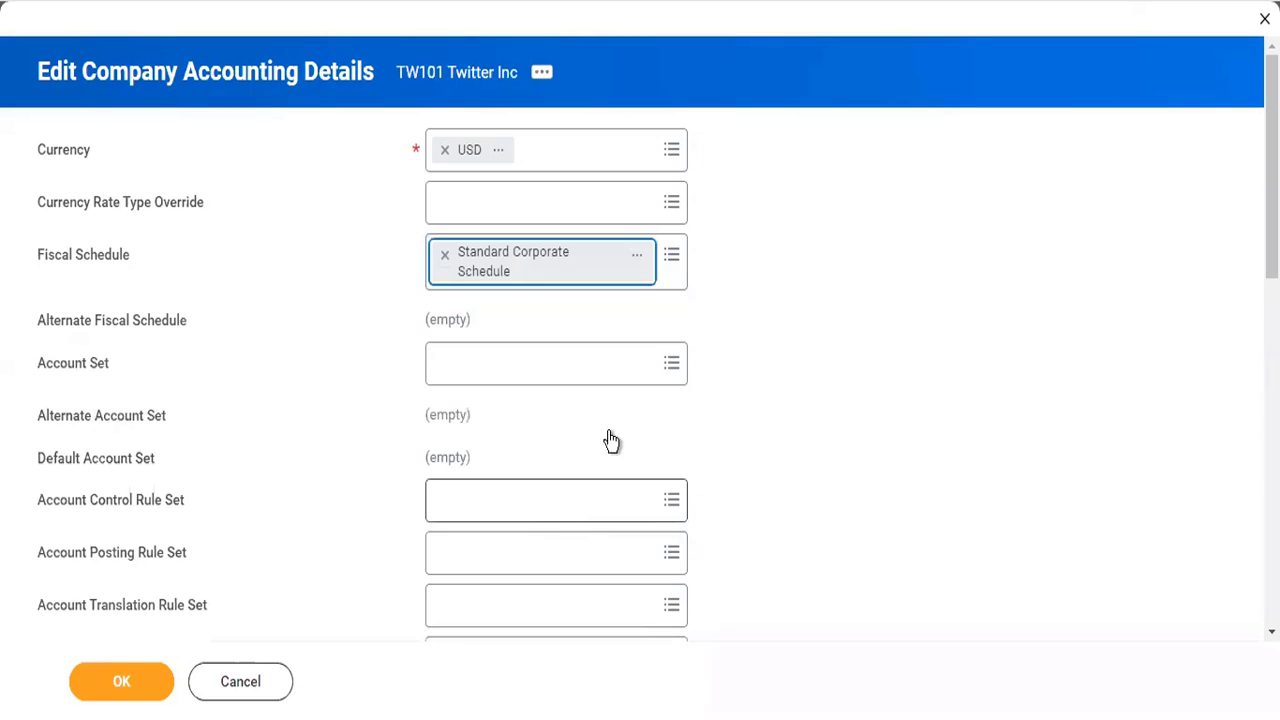
- Open the details of the selected Standard Corporate Schedule in a new tab and decline restoring the last session
click(645, 257)
right_click(666, 271)
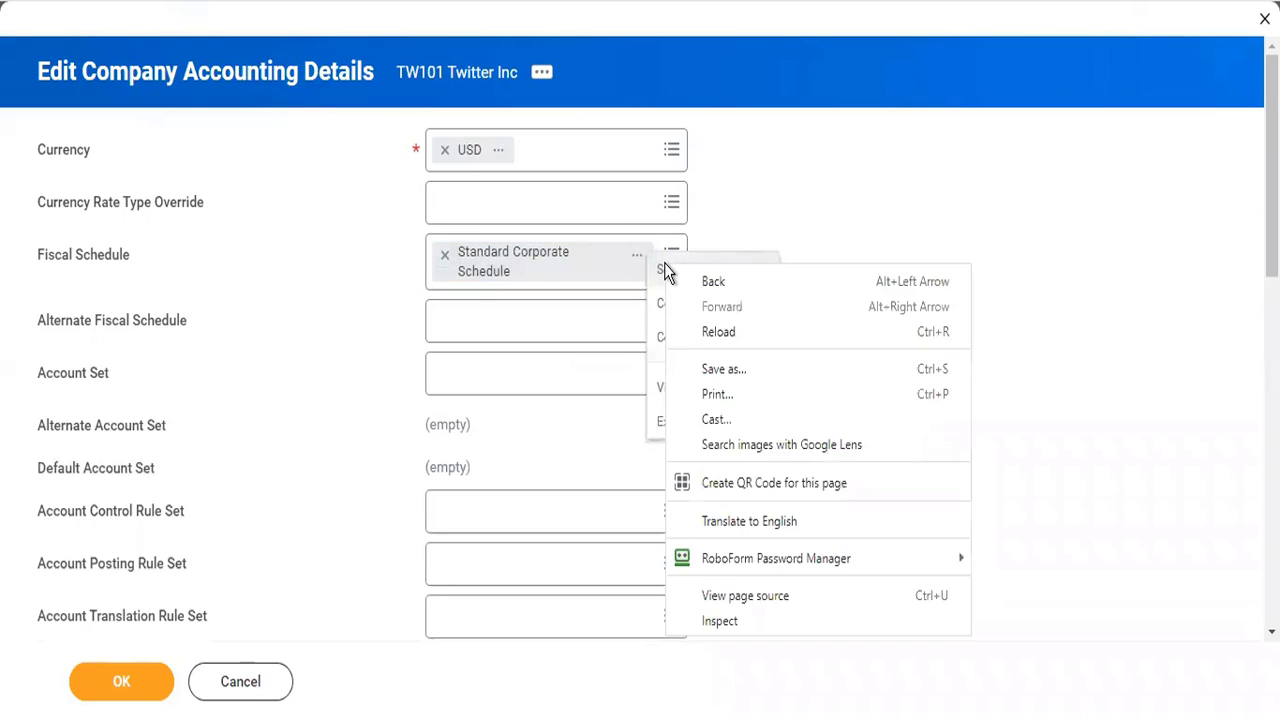
key(Escape)
click(666, 271)
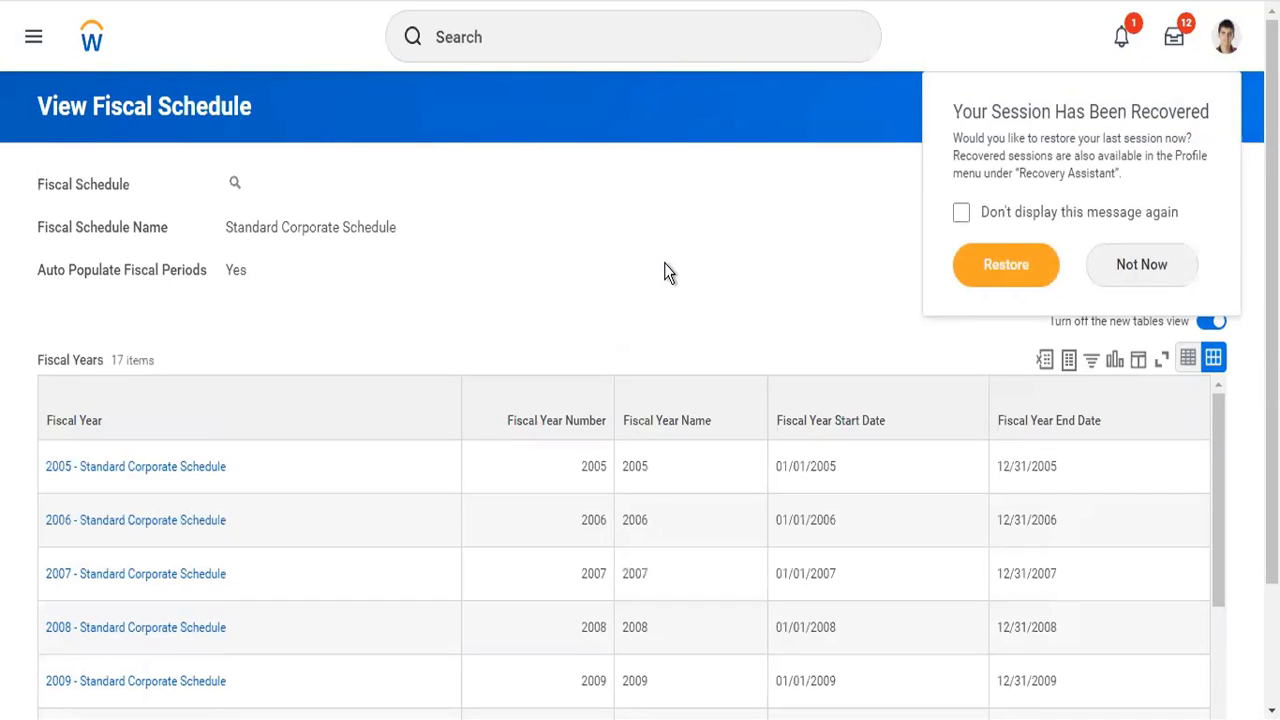
click(1157, 264)
- Examine which fiscal years the Standard Corporate Schedule covers, including their start and end dates
scroll(520, 330, down, 2)
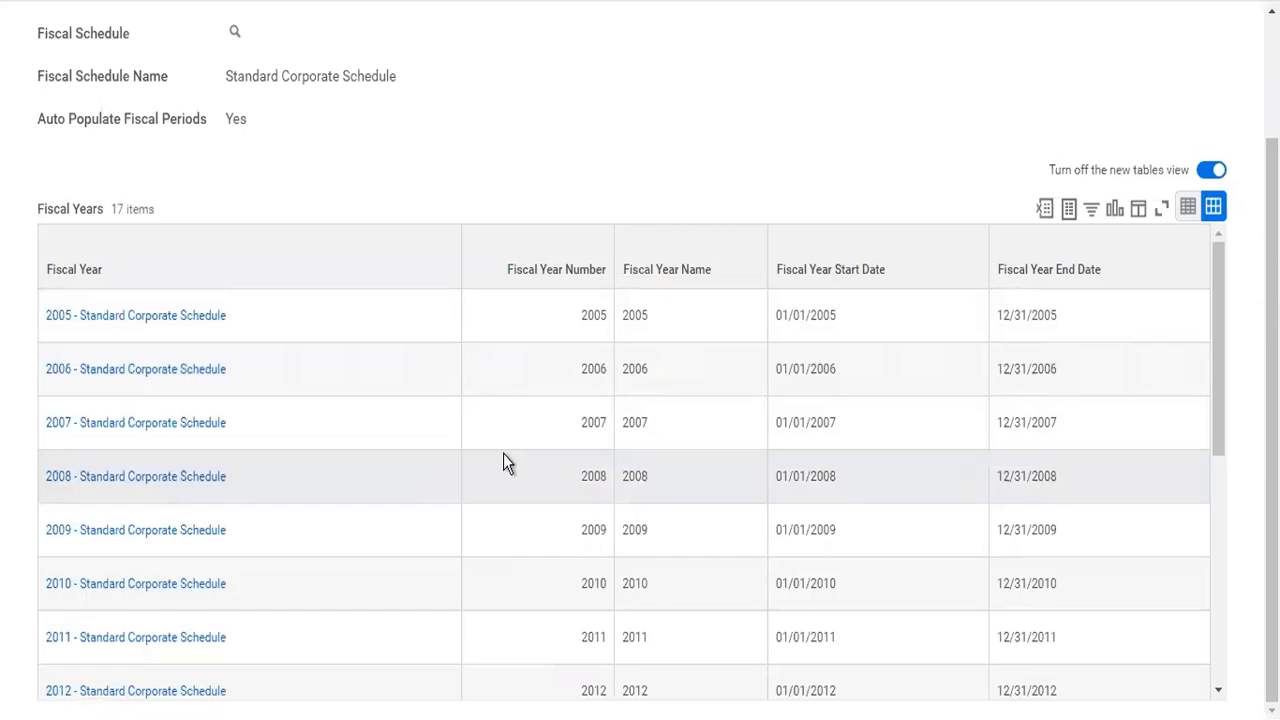
scroll(504, 455, down, 5)
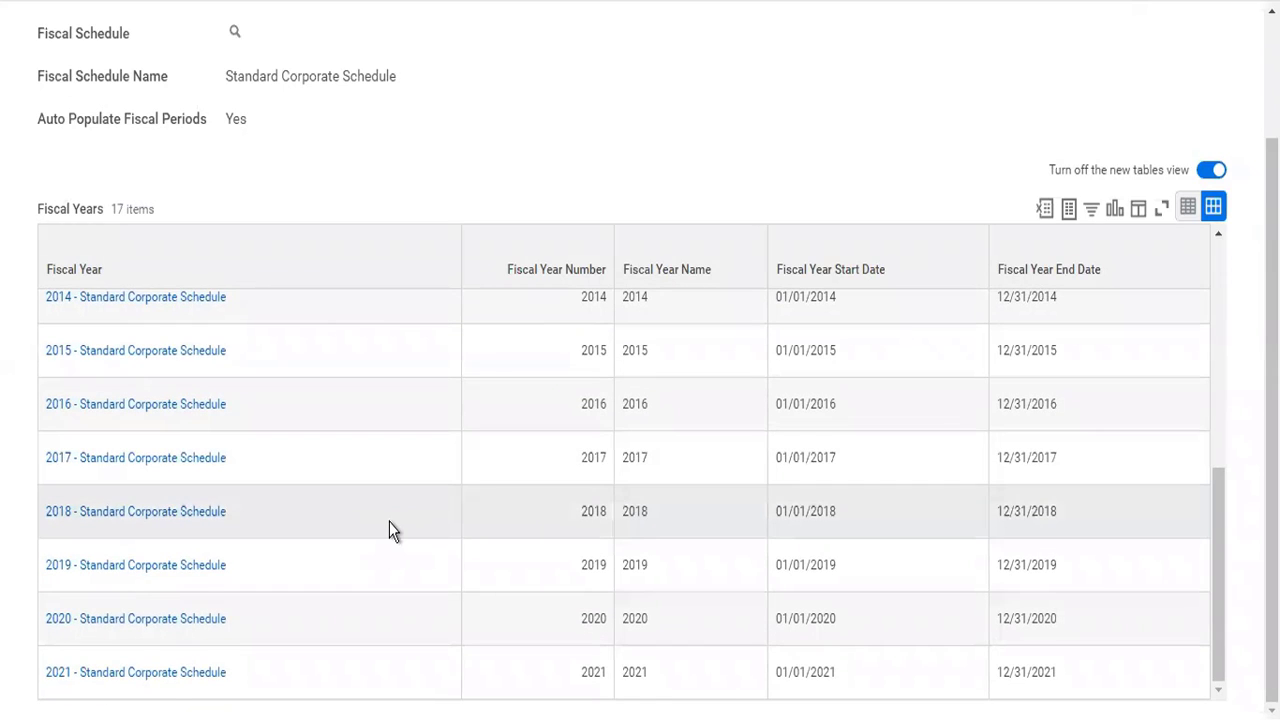
scroll(389, 522, up, 5)
scroll(389, 522, down, 1)
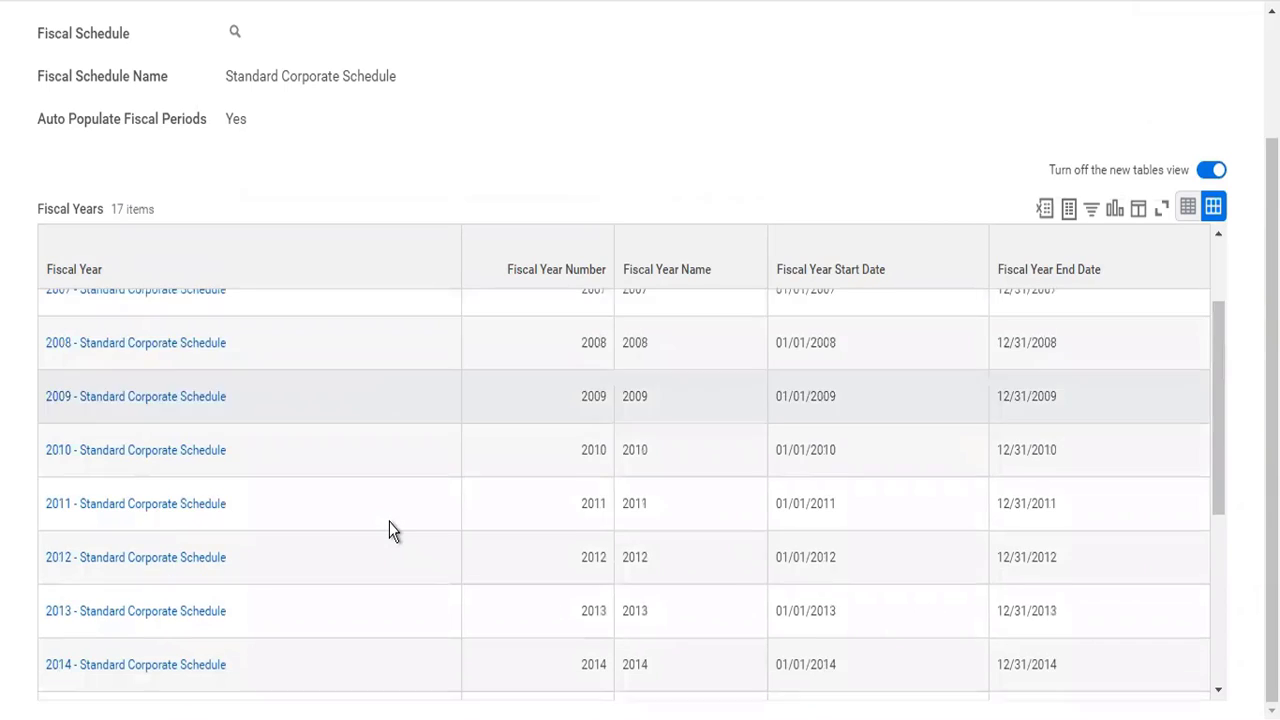
scroll(389, 531, down, 2)
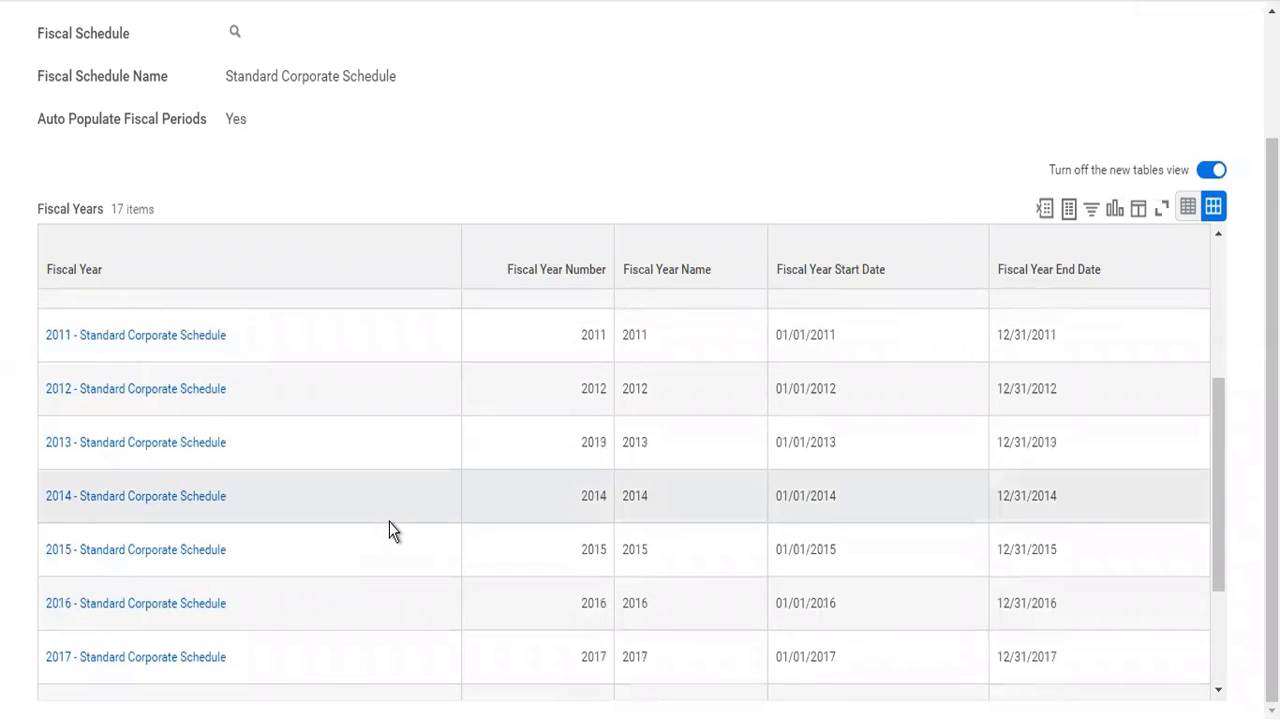
scroll(389, 522, down, 2)
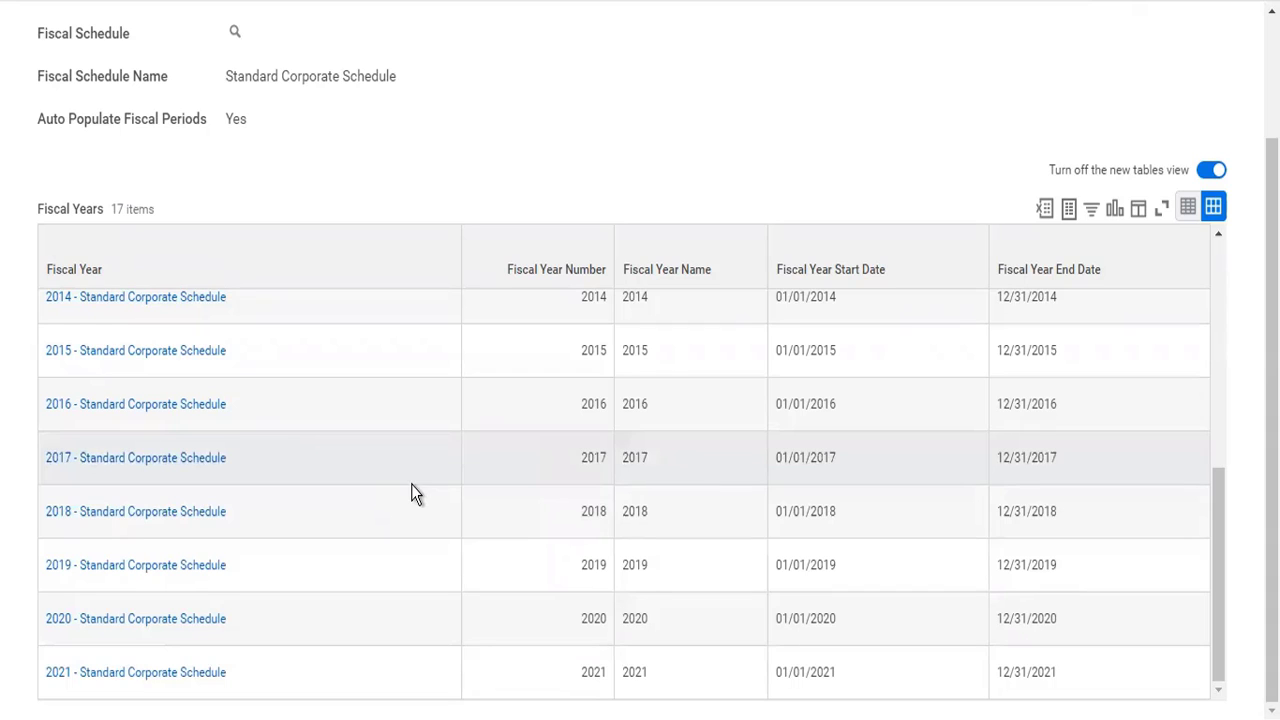
scroll(411, 485, up, 5)
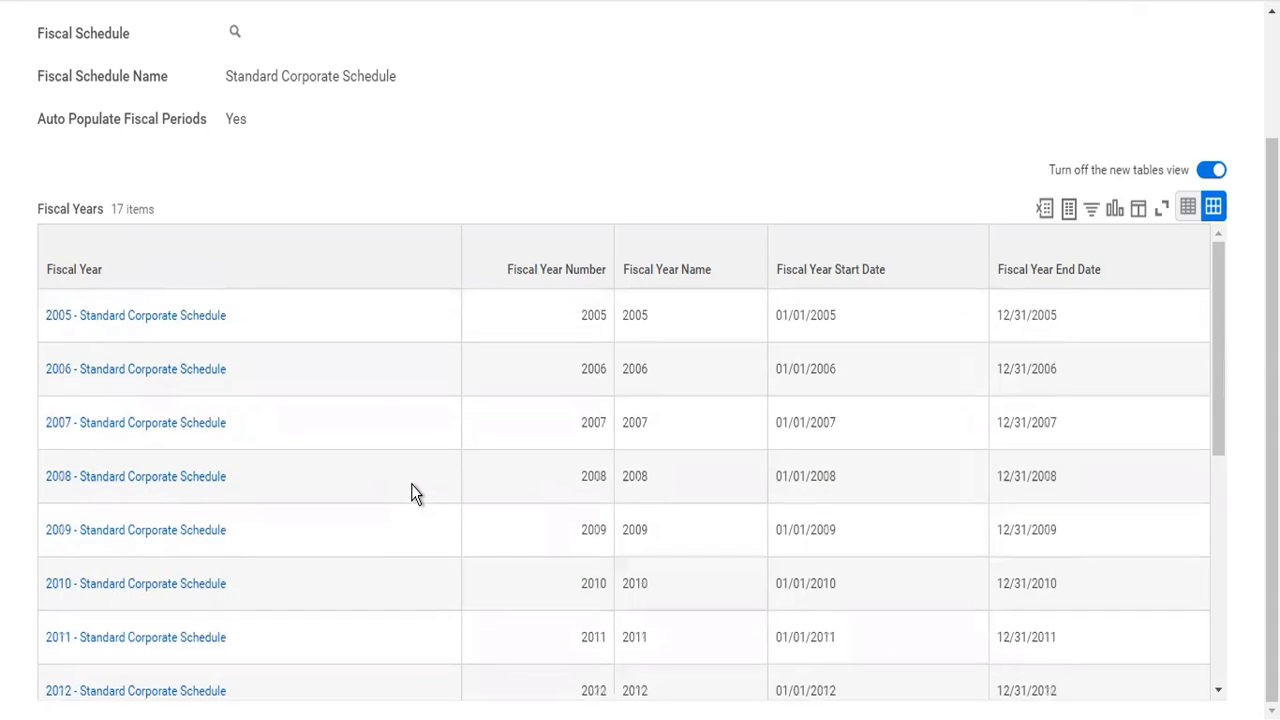
scroll(600, 194, up, 3)
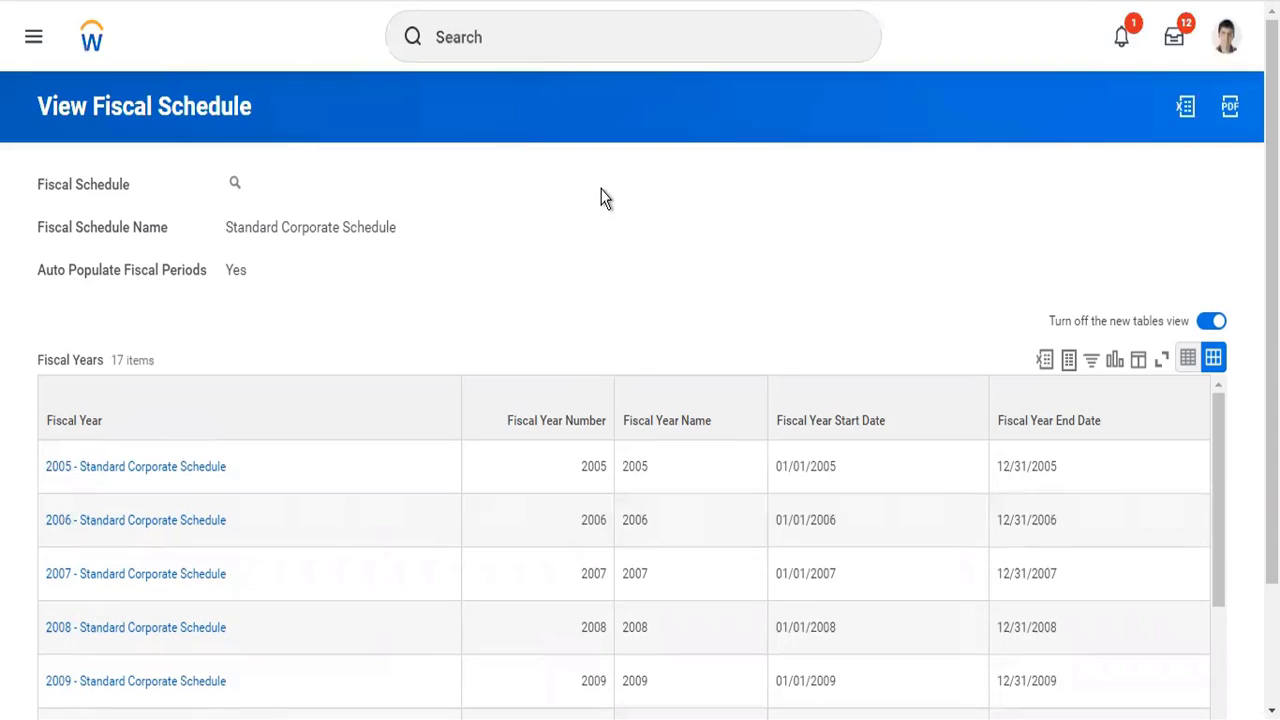
- Find the Create Next Fiscal Year task and start it for the Standard Corporate Schedule
click(613, 31)
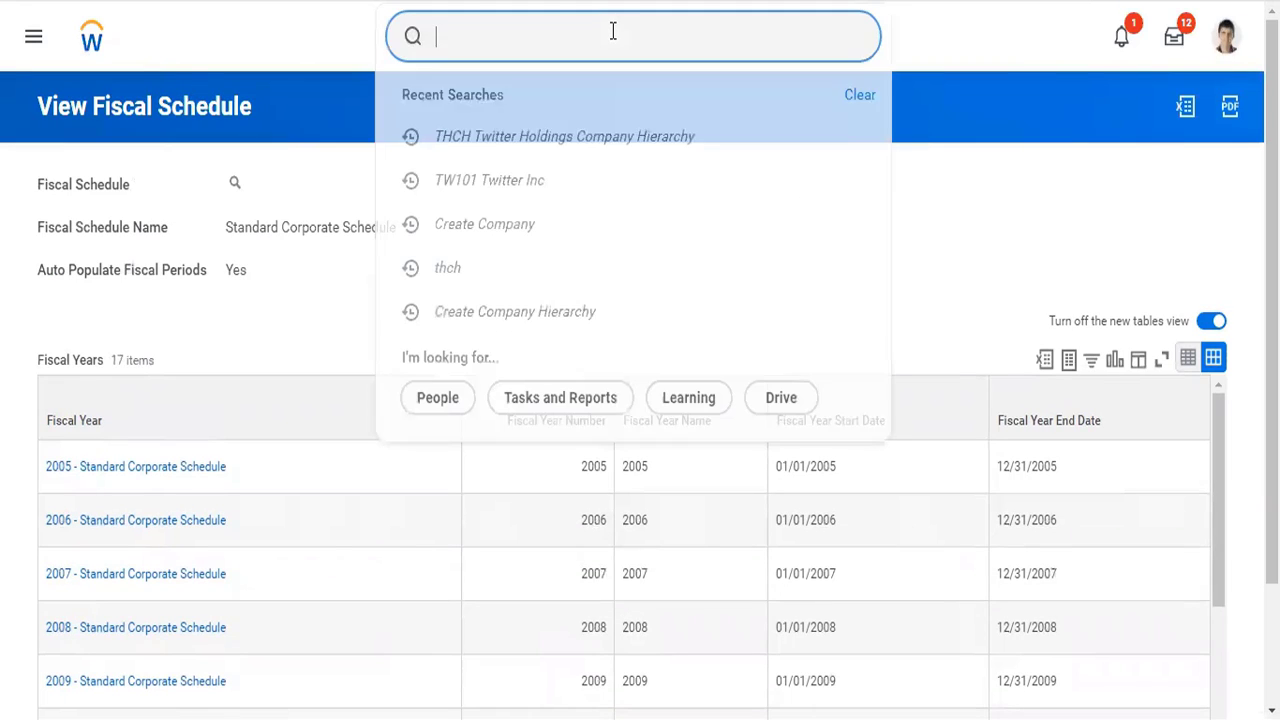
text(cr next)
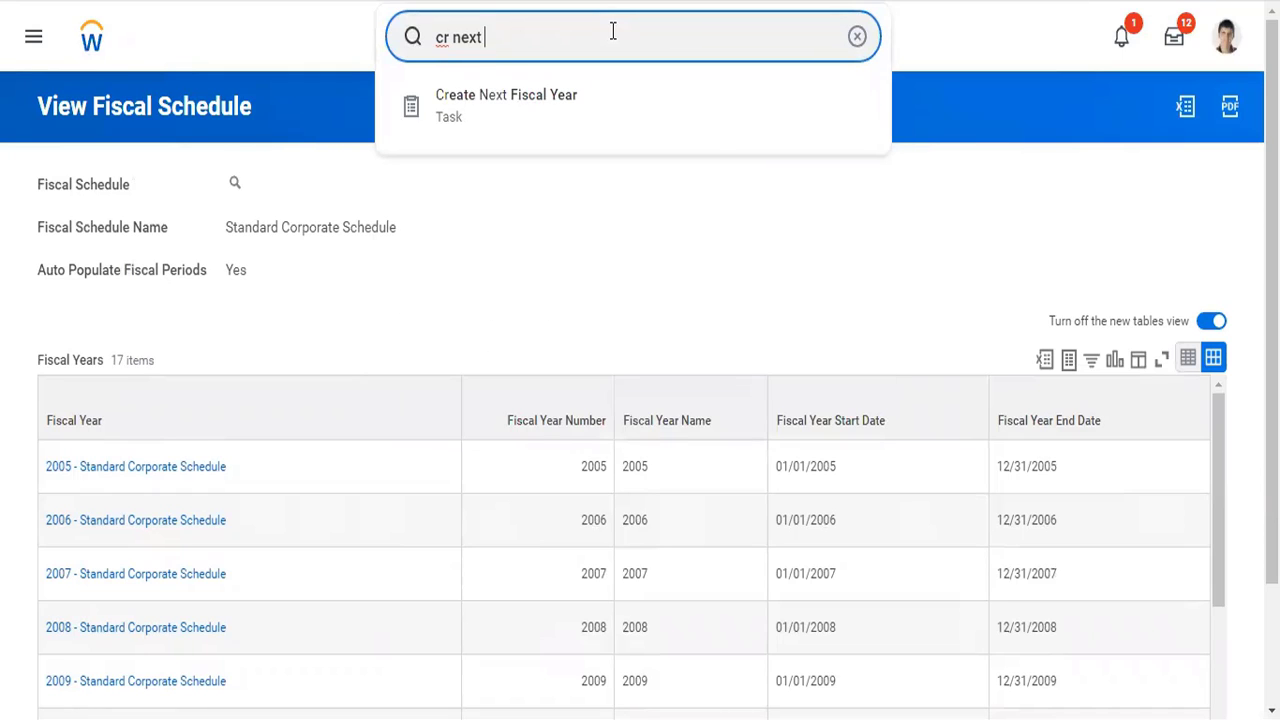
key(Down)
key(Return)
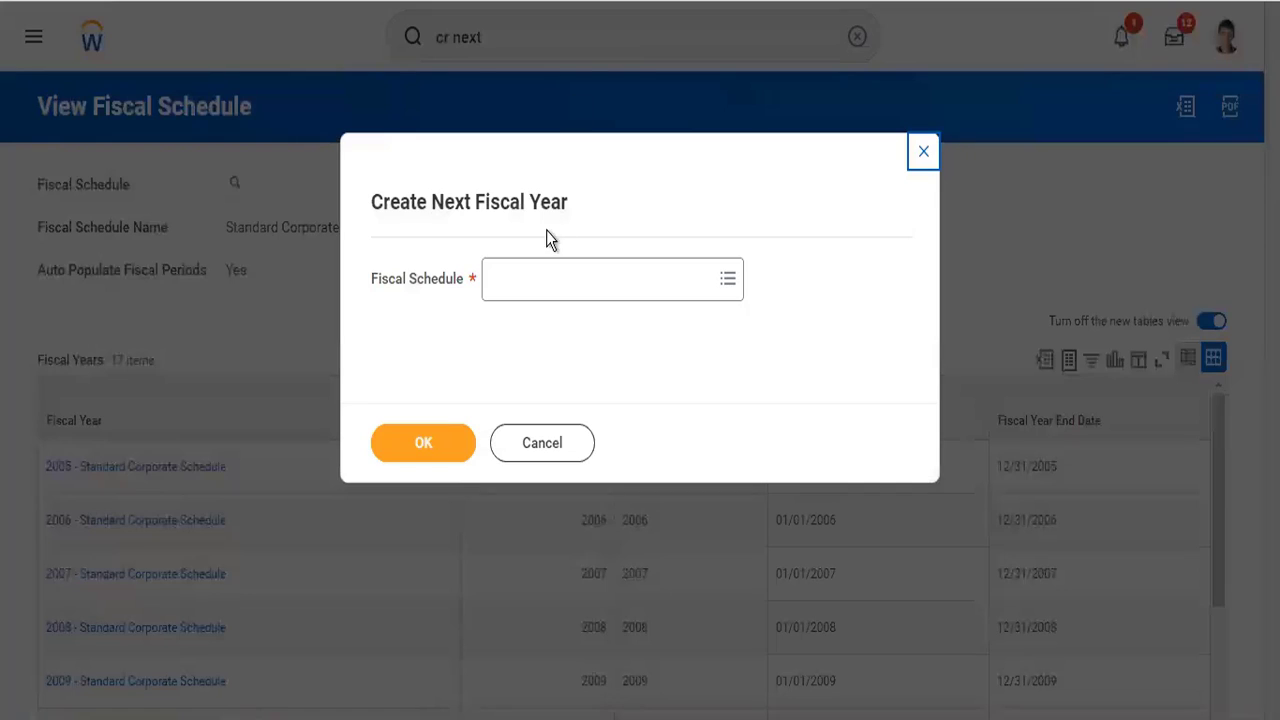
click(550, 283)
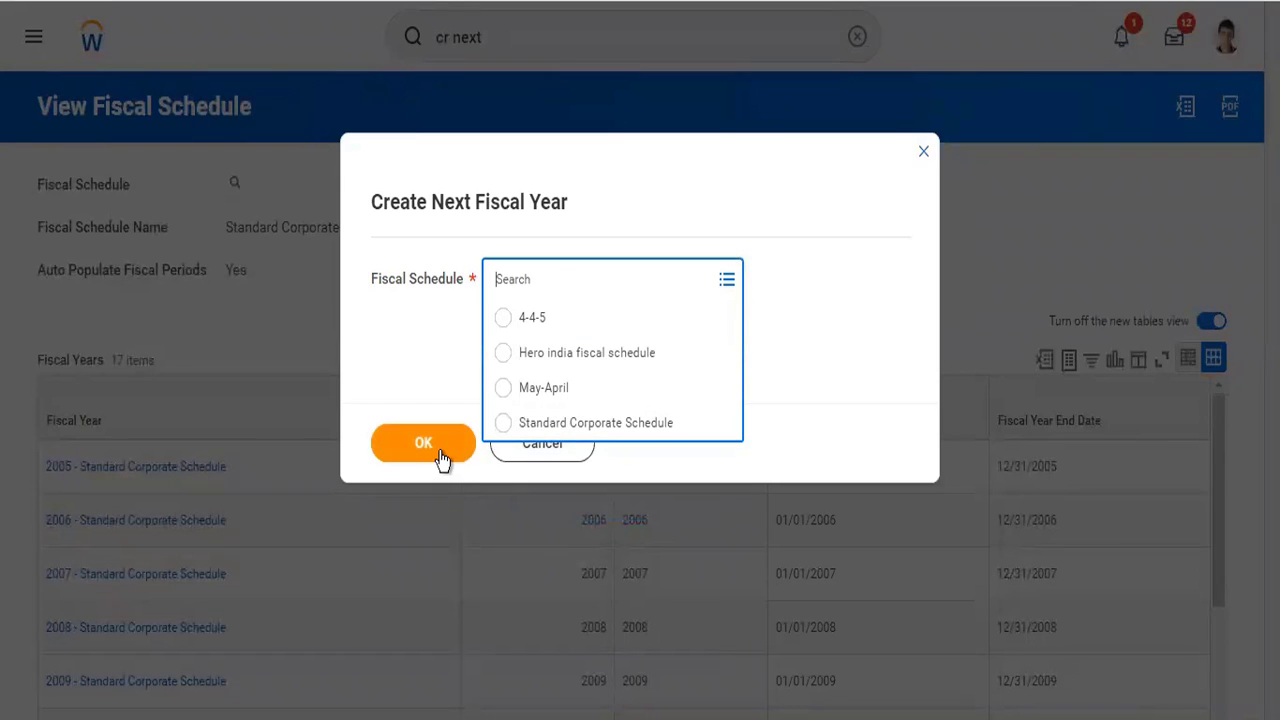
click(565, 425)
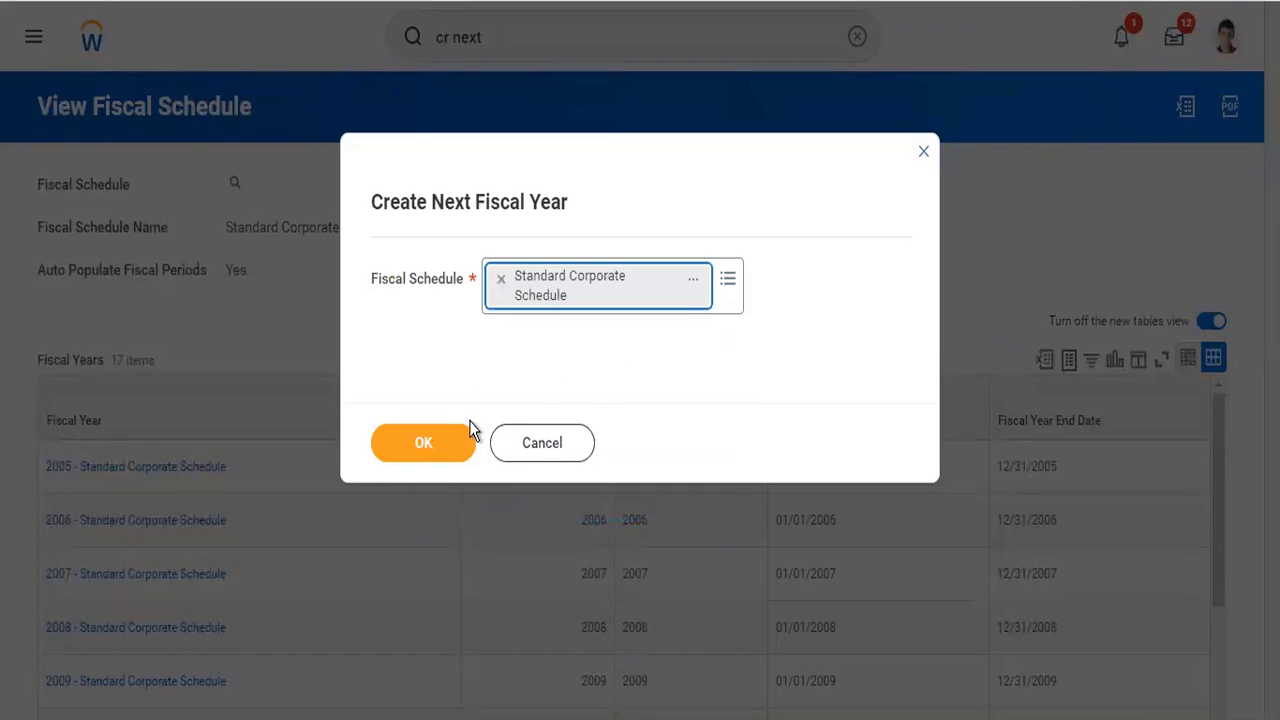
click(420, 443)
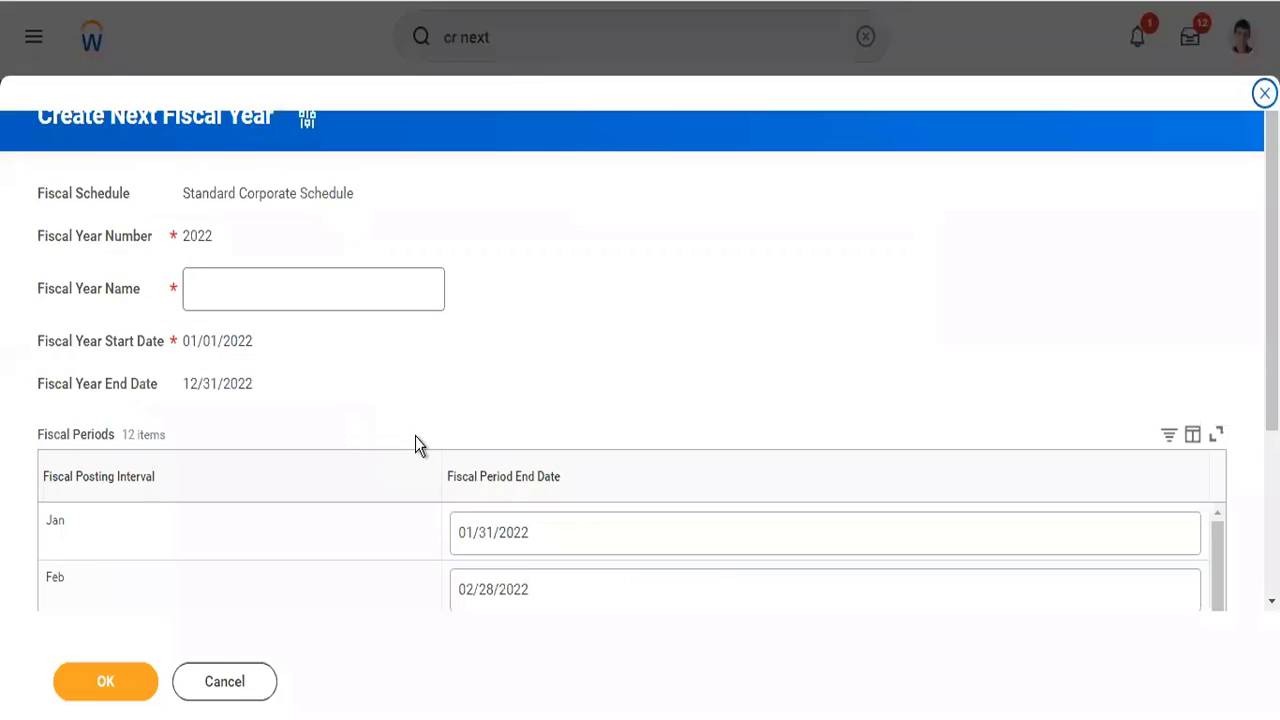
- Enter "2022- Standard Corporate Schedule" as the name of the new fiscal year
scroll(415, 443, down, 3)
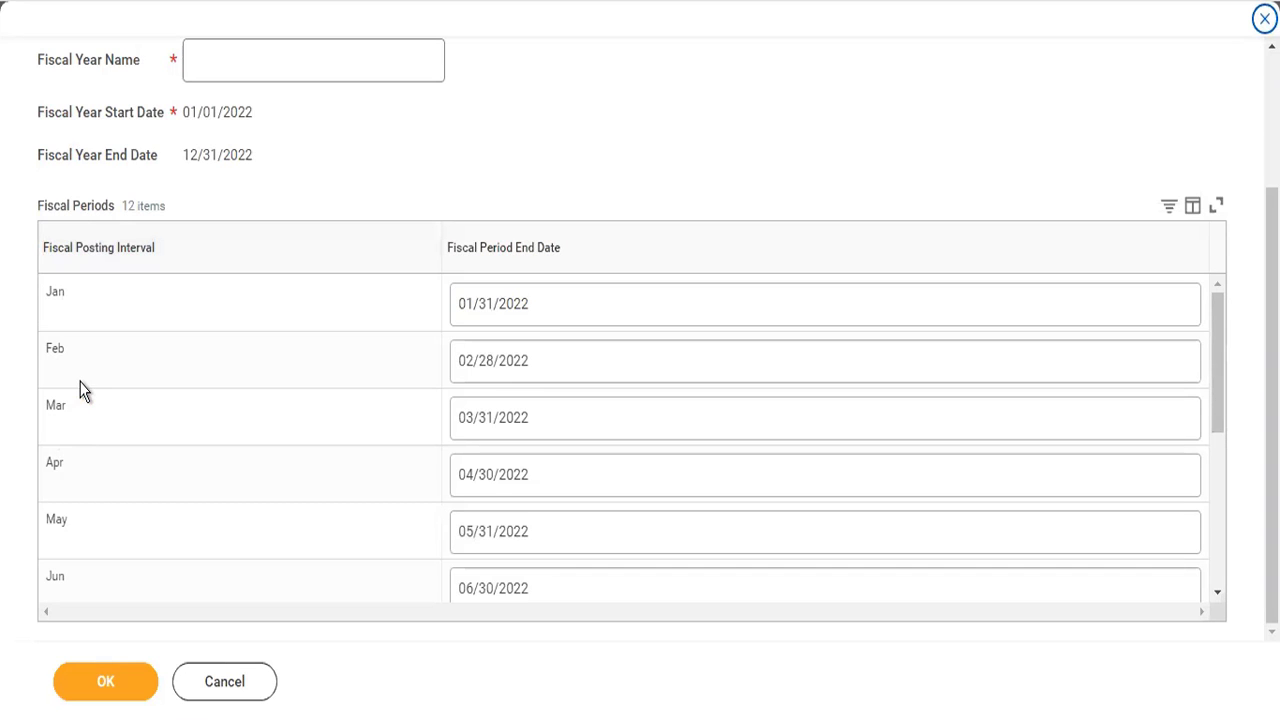
scroll(84, 390, up, 2)
click(226, 240)
text(2022)
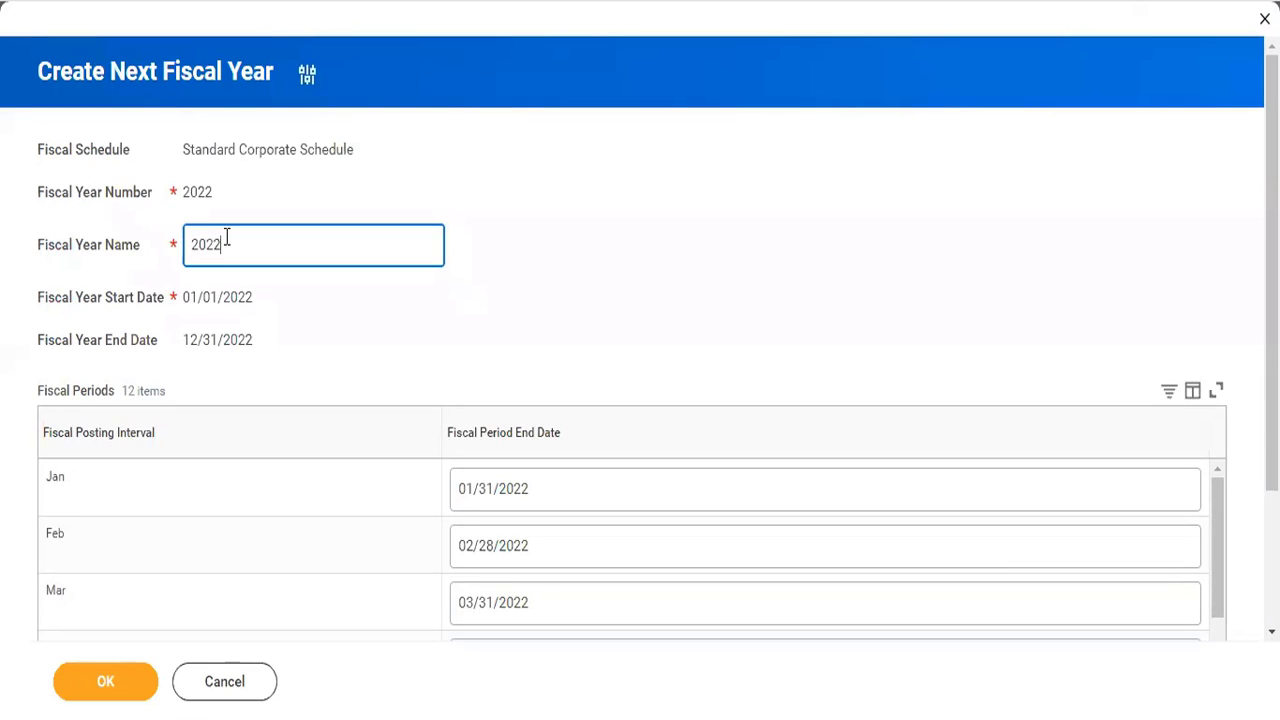
text(-Standard Corporate Sched)
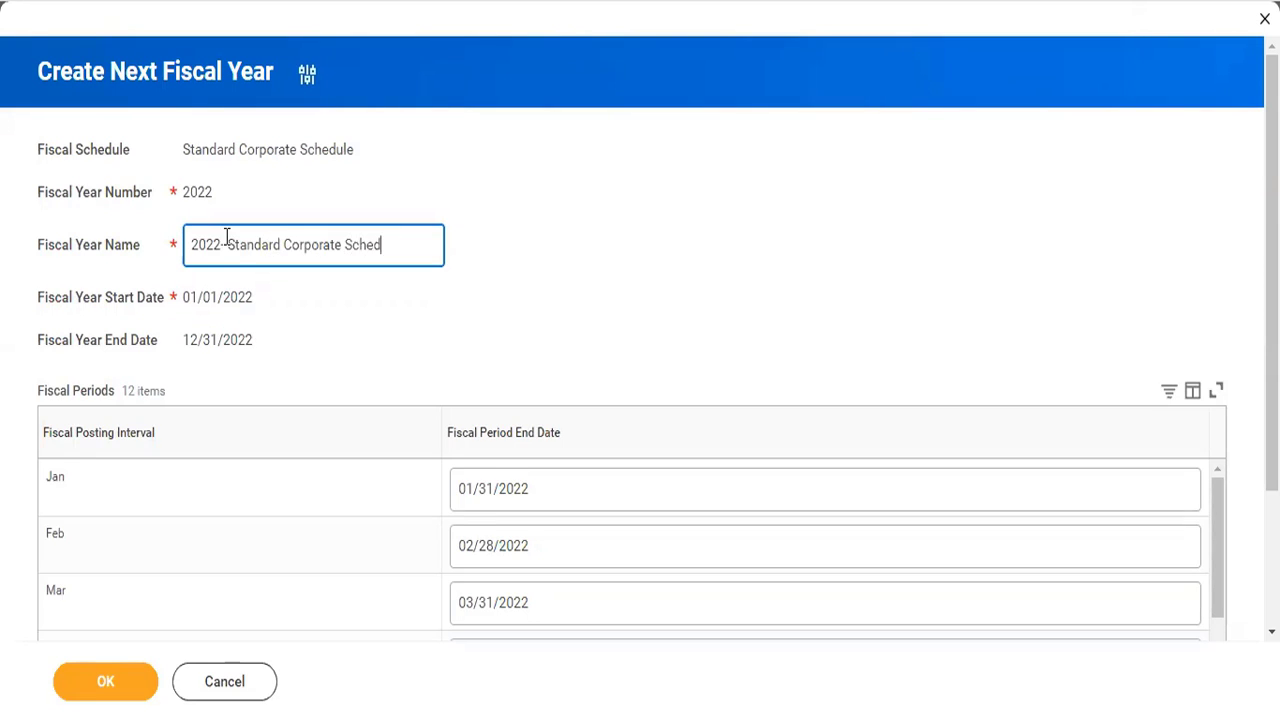
text(ule)
click(225, 244)
click(346, 298)
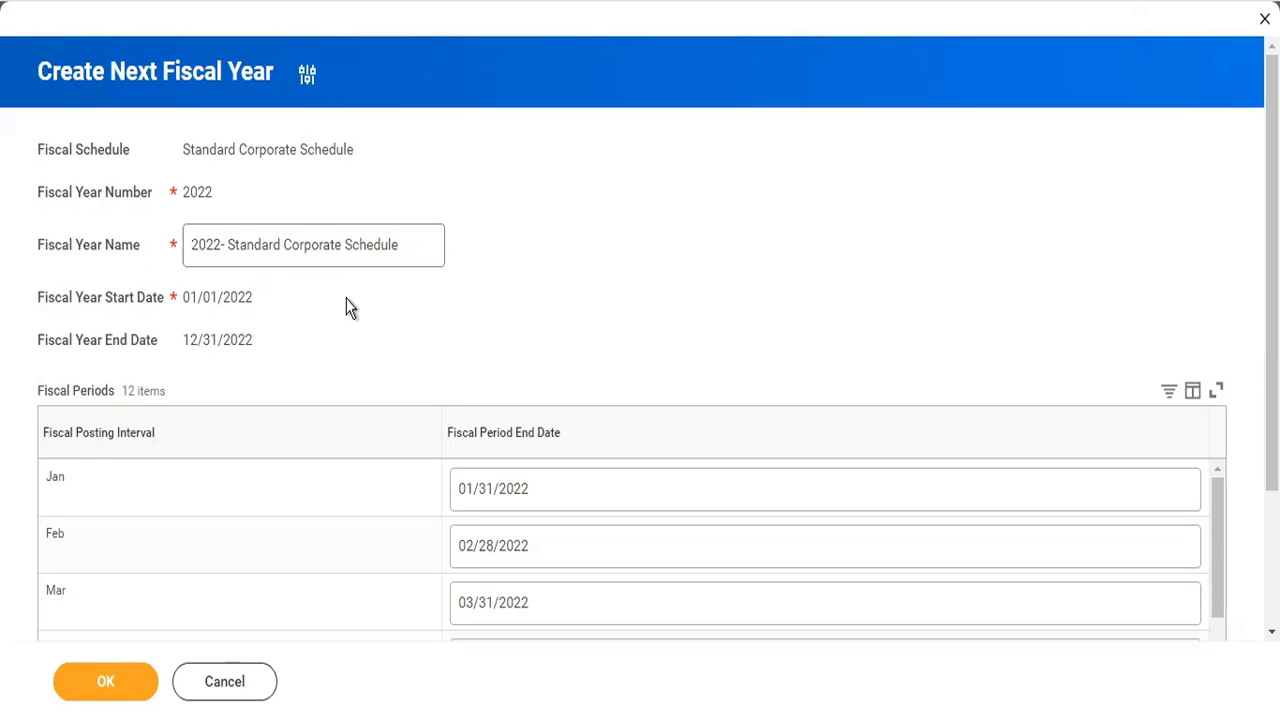
- Create the new fiscal year and locate it in the fiscal years list of the Standard Corporate Schedule
click(101, 670)
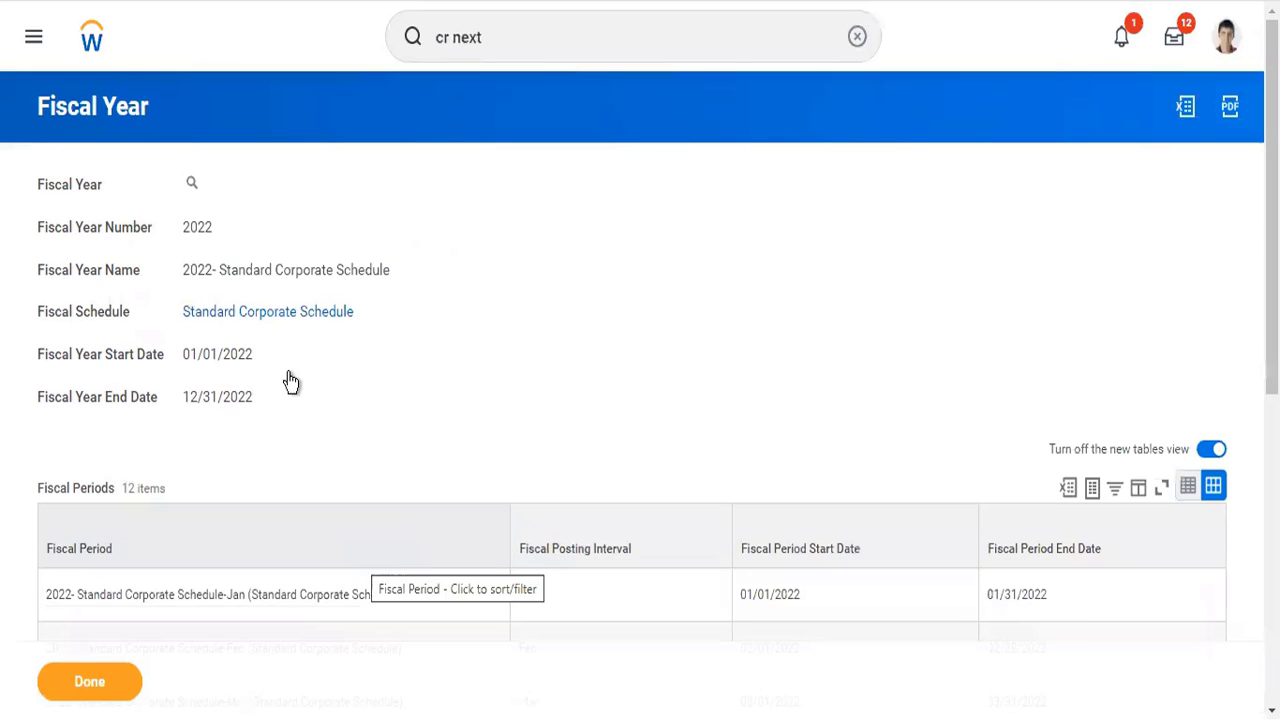
click(283, 314)
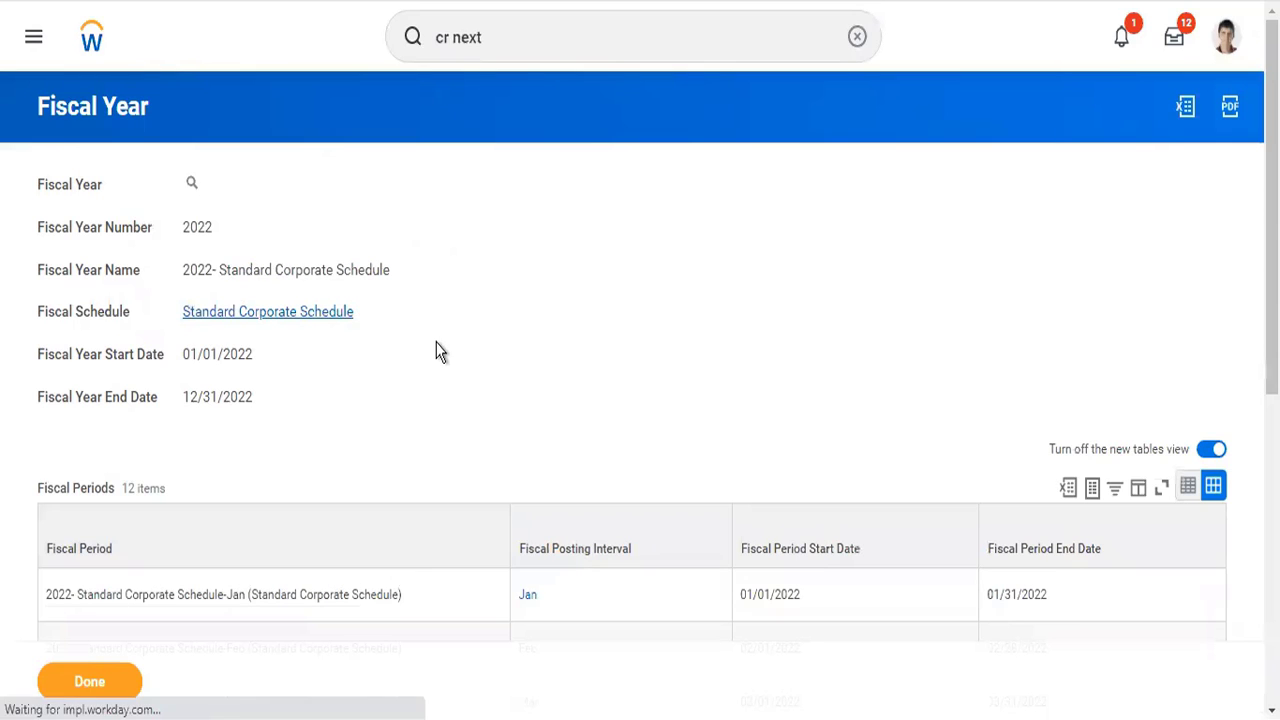
scroll(254, 613, down, 2)
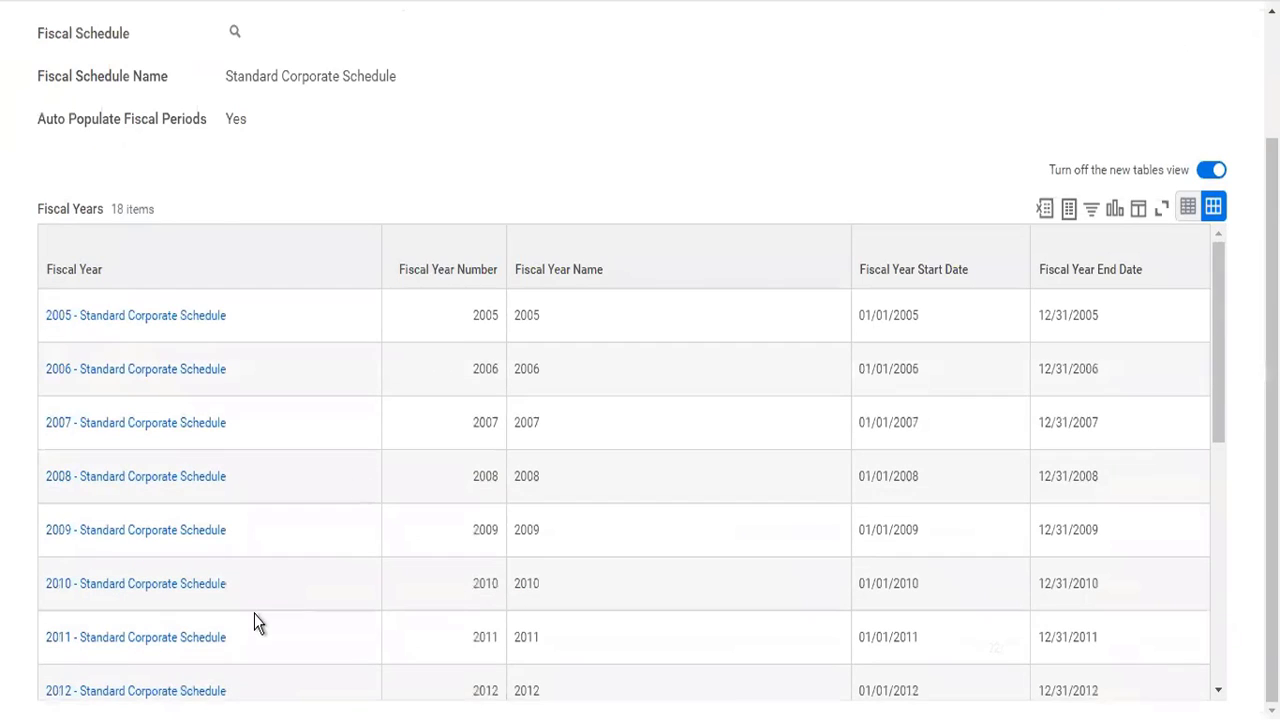
scroll(254, 613, down, 5)
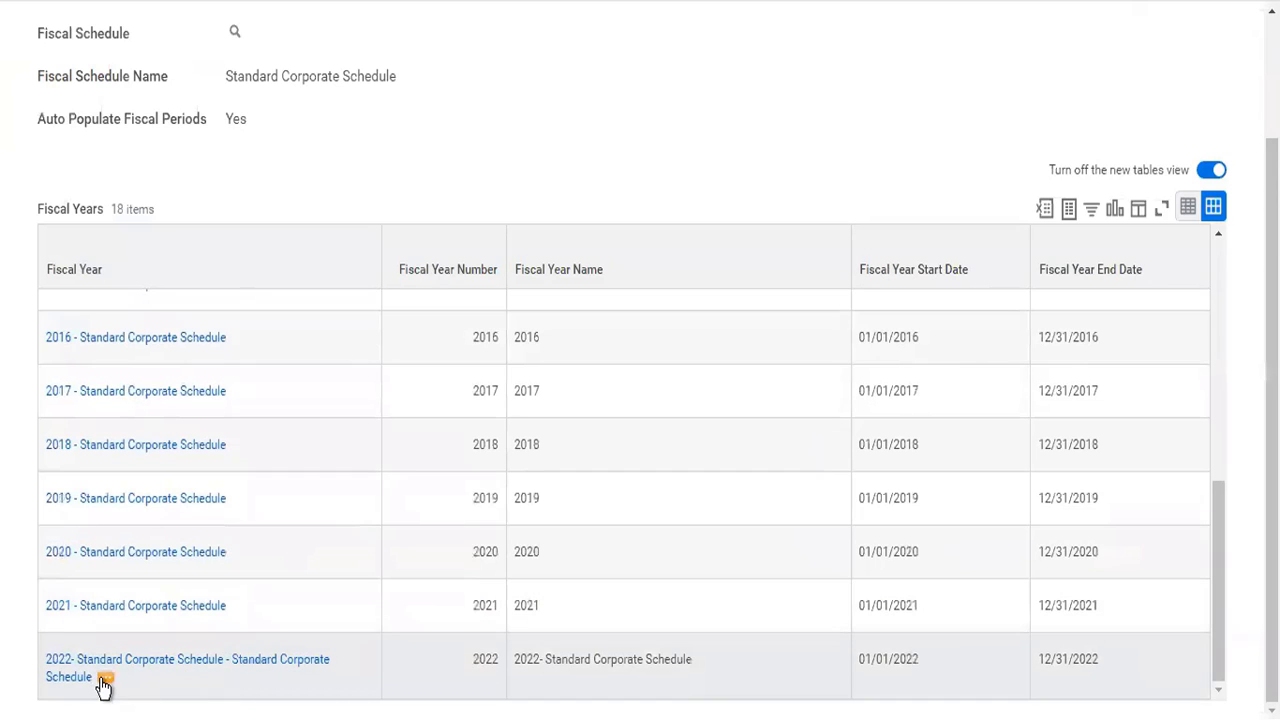
- Edit the newly created fiscal year and shorten its name to 2022
click(160, 693)
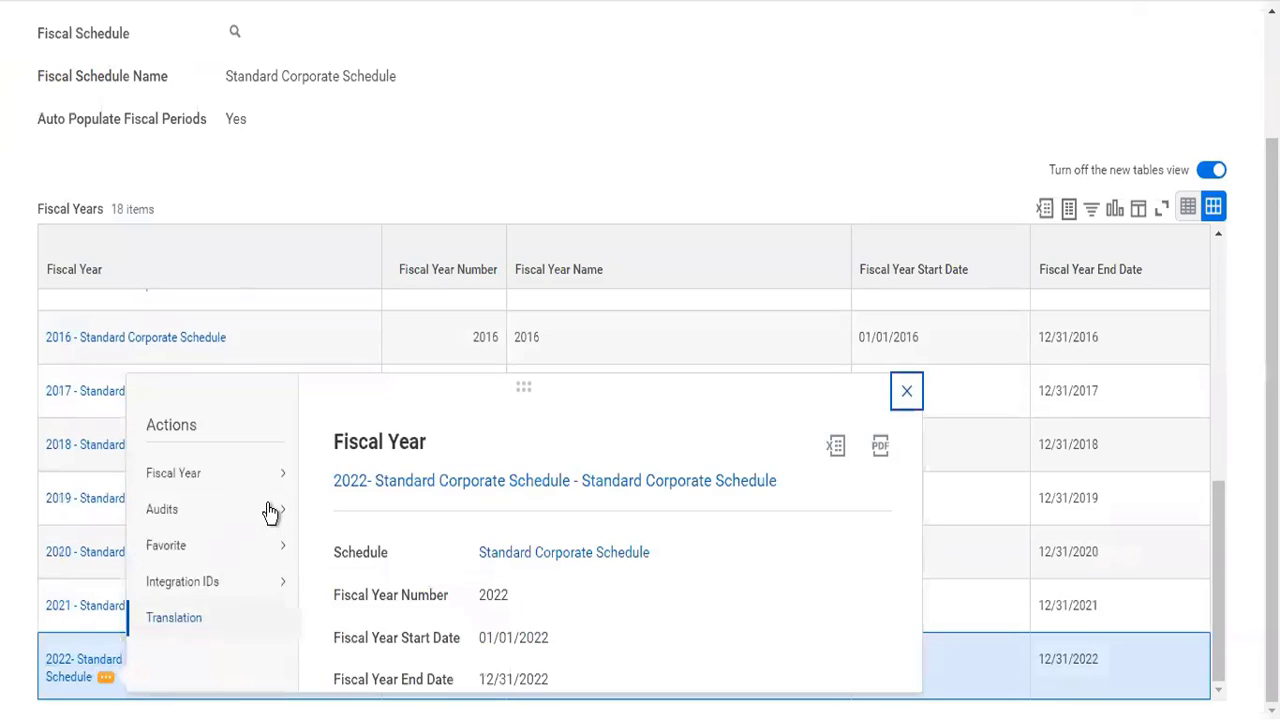
mouse_move(286, 466)
click(333, 482)
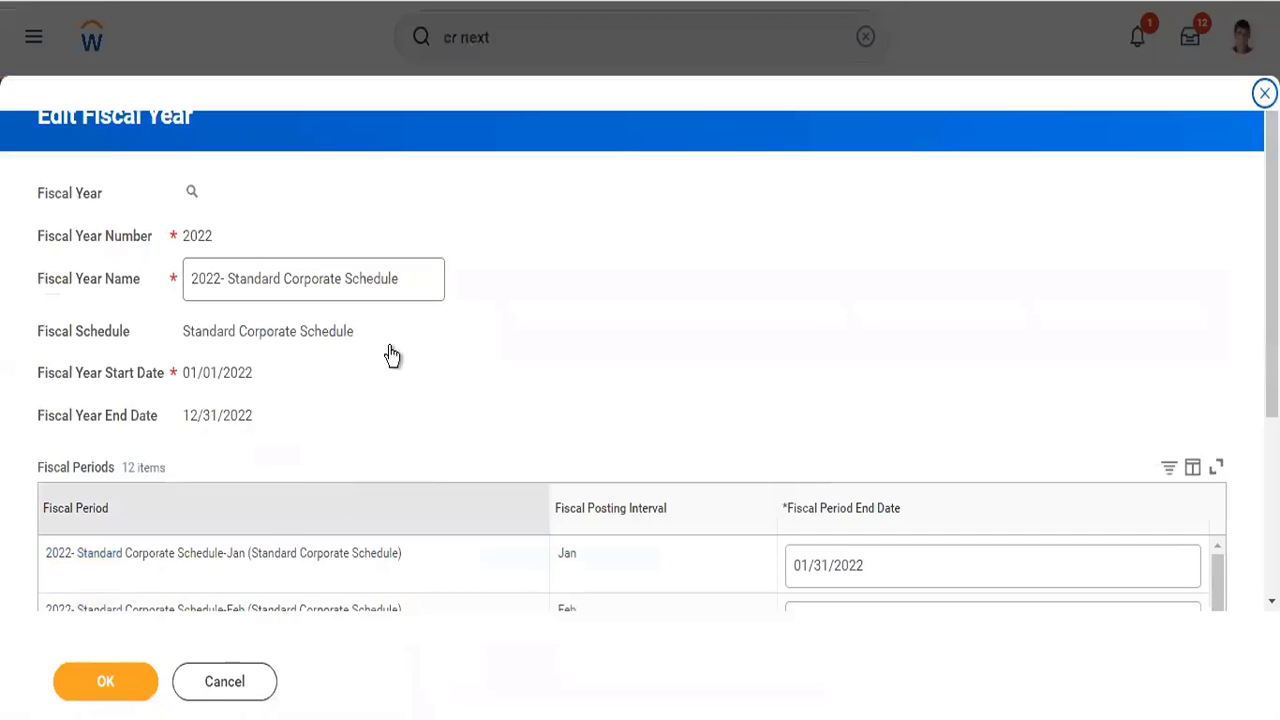
drag(423, 277, 222, 276)
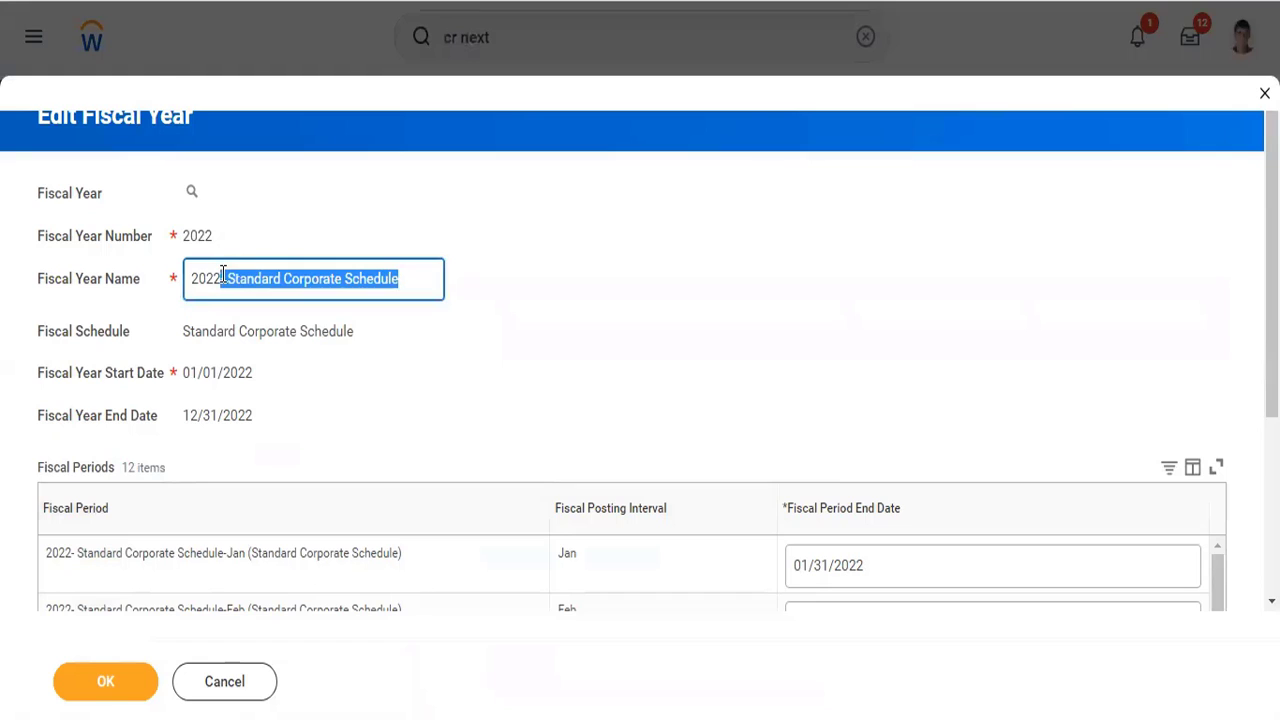
key(BackSpace)
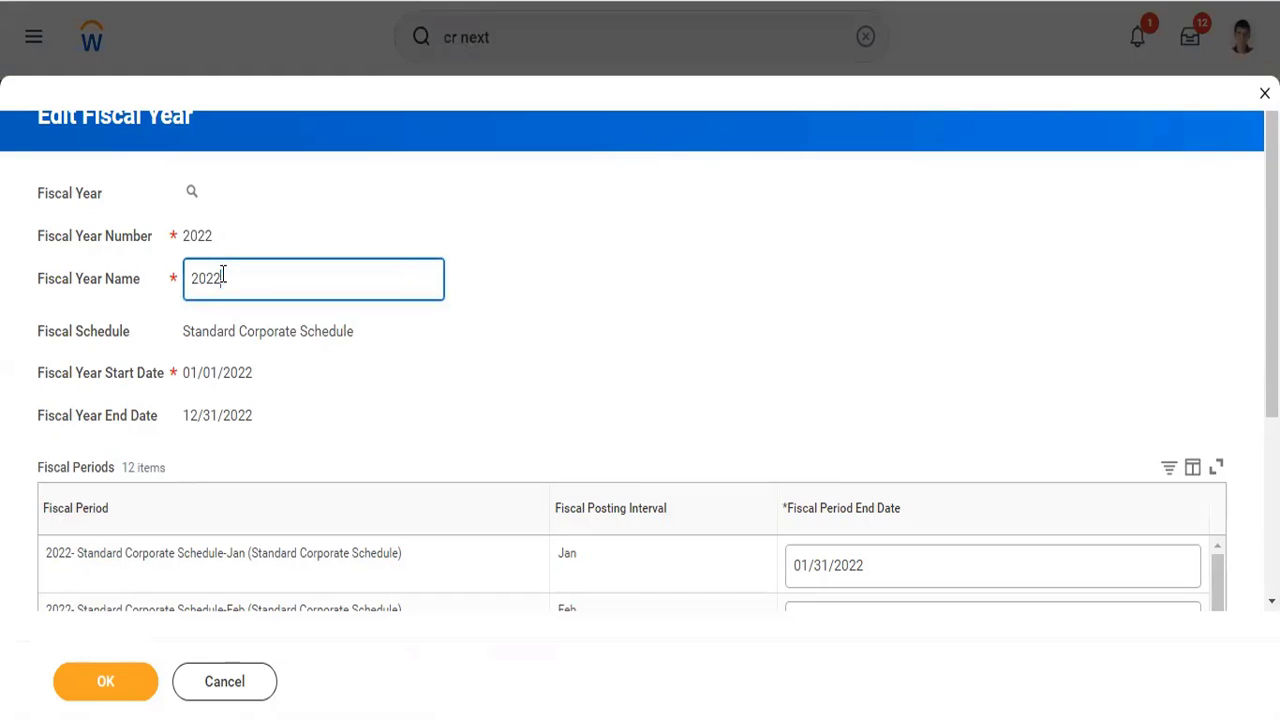
click(105, 684)
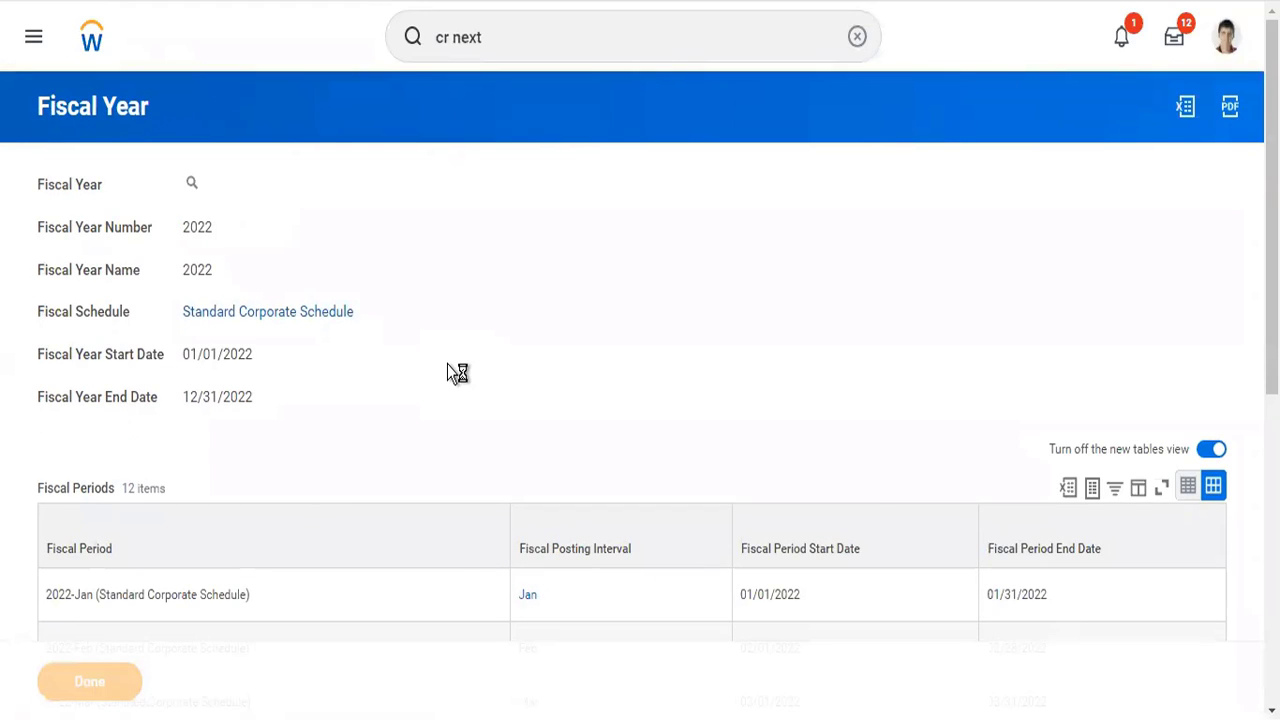
- Review the fiscal years listed in the Standard Corporate Schedule and close its browser tab
scroll(447, 364, down, 3)
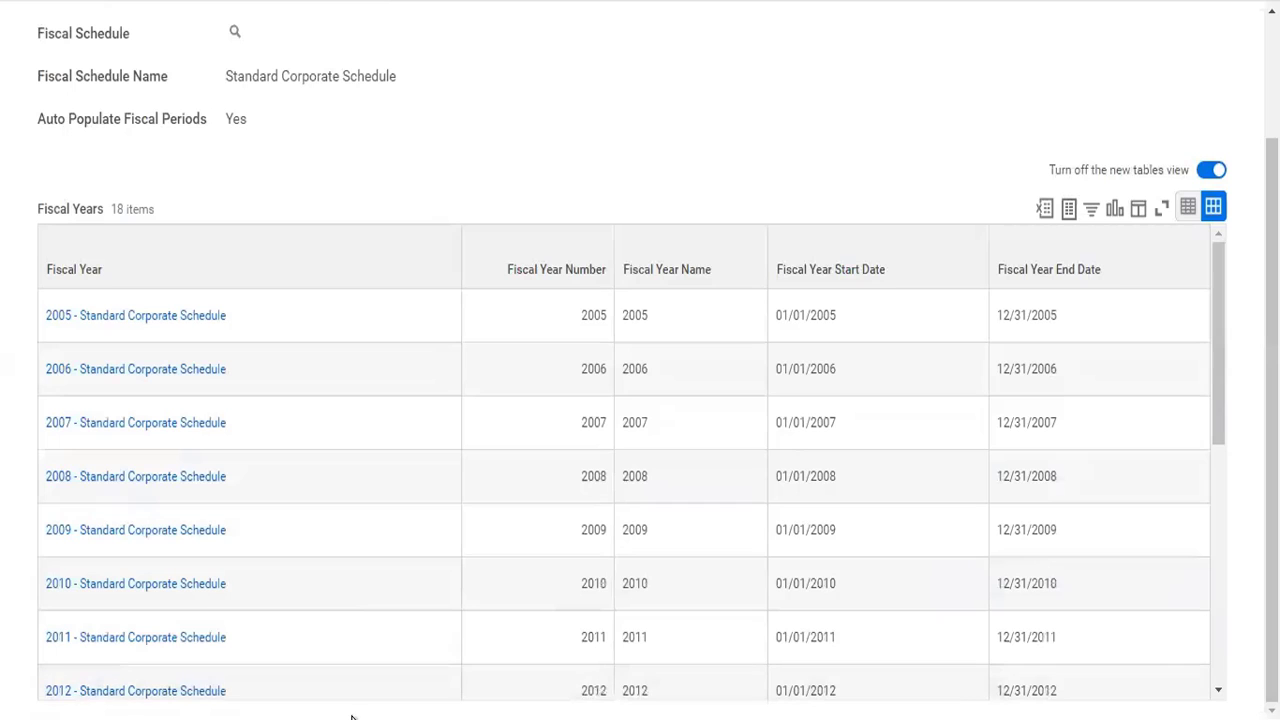
scroll(377, 613, down, 5)
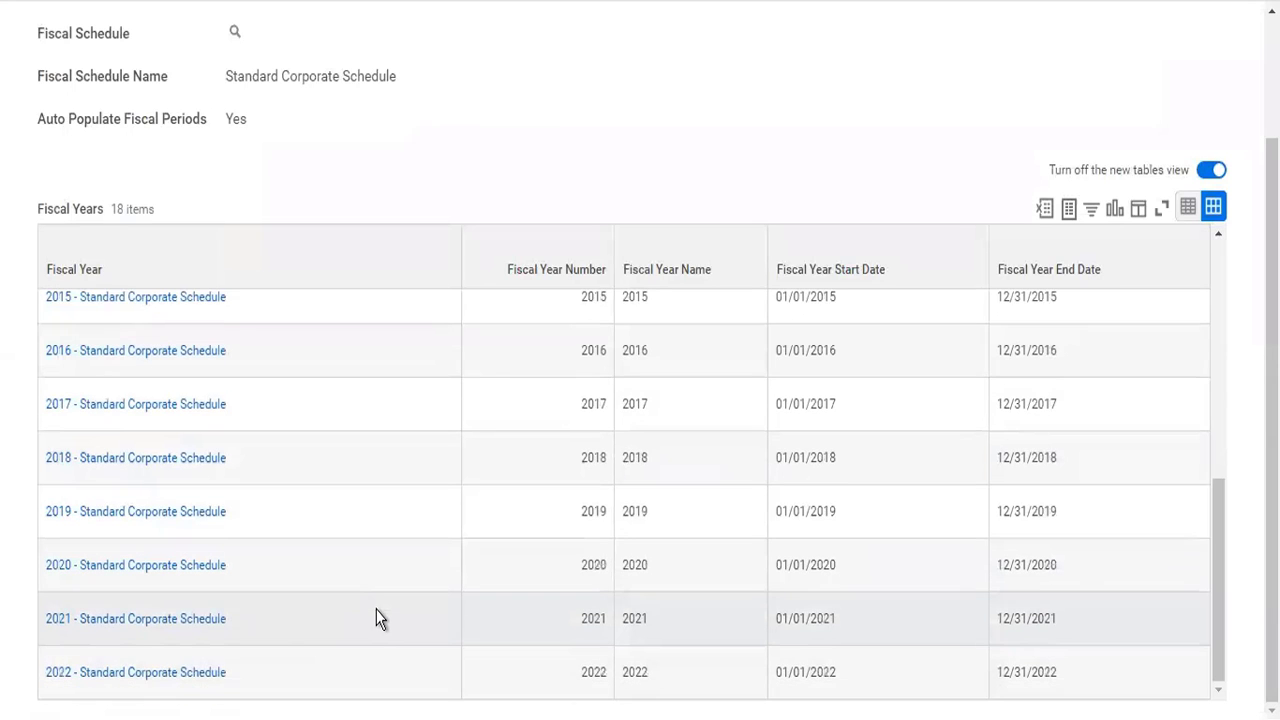
scroll(262, 690, up, 5)
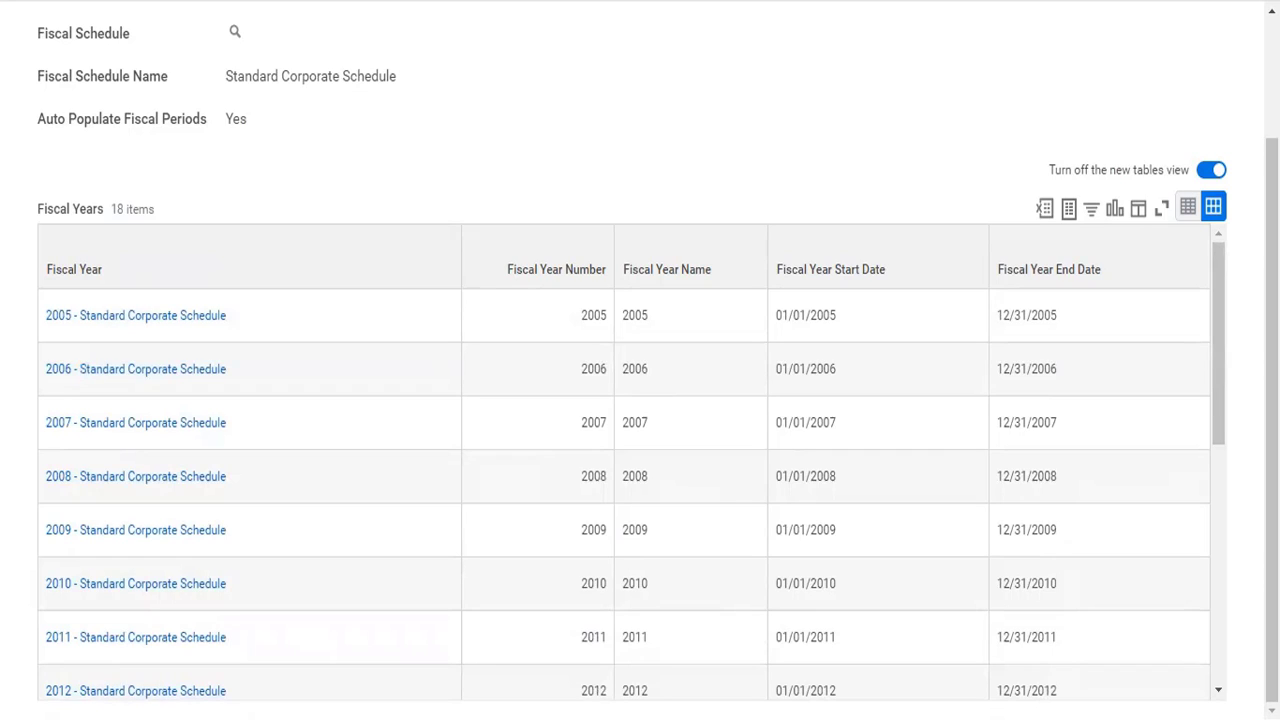
right_click(745, 1)
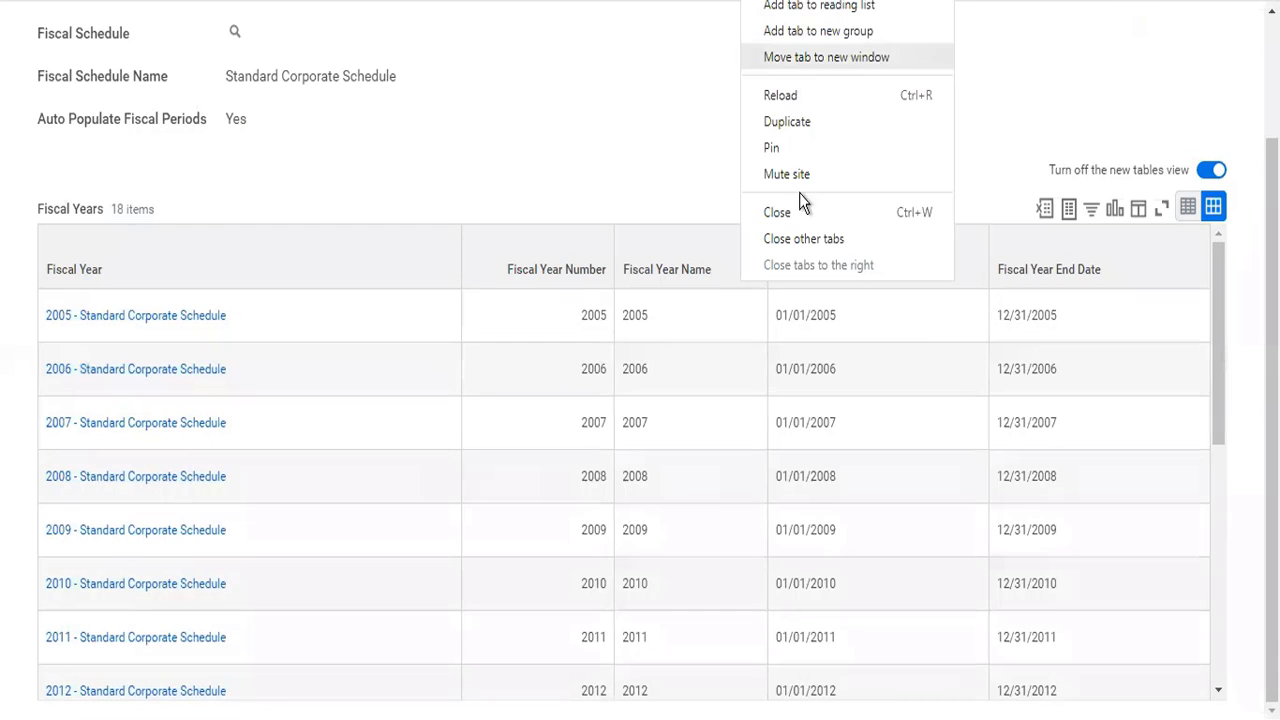
click(800, 204)
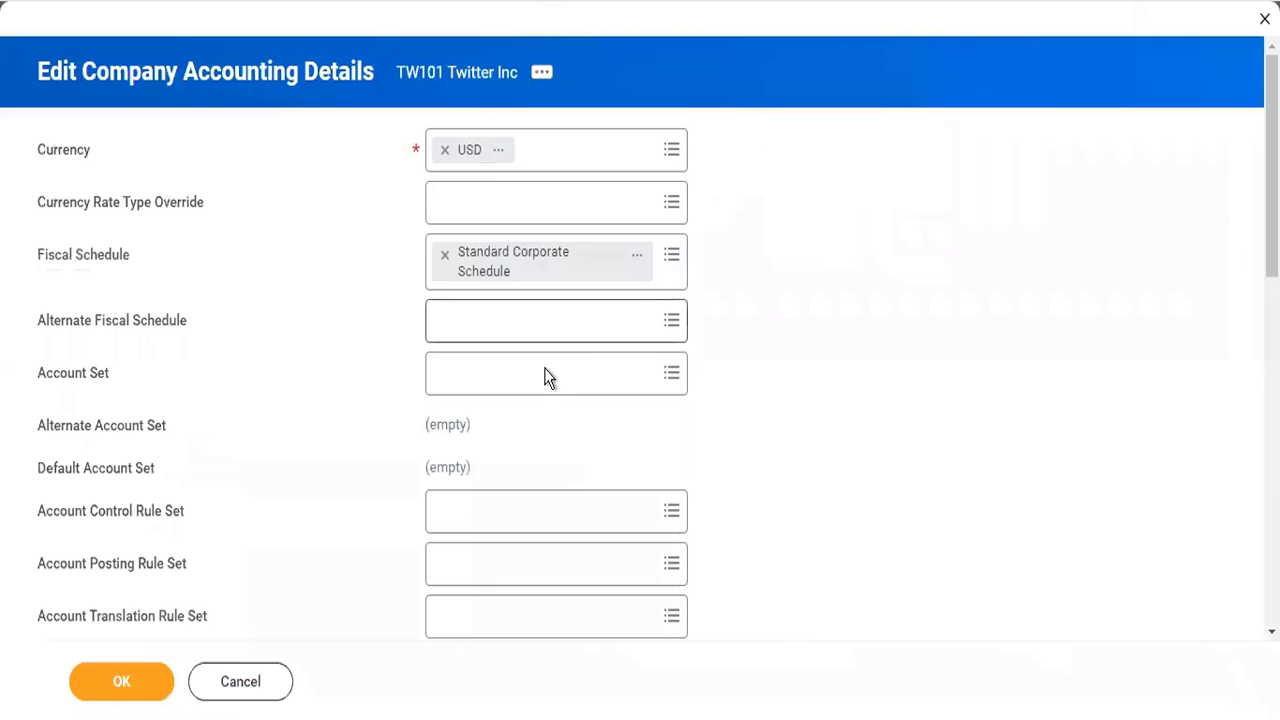
- Set the account set of company TW101 Twitter Inc to Corporate
click(489, 388)
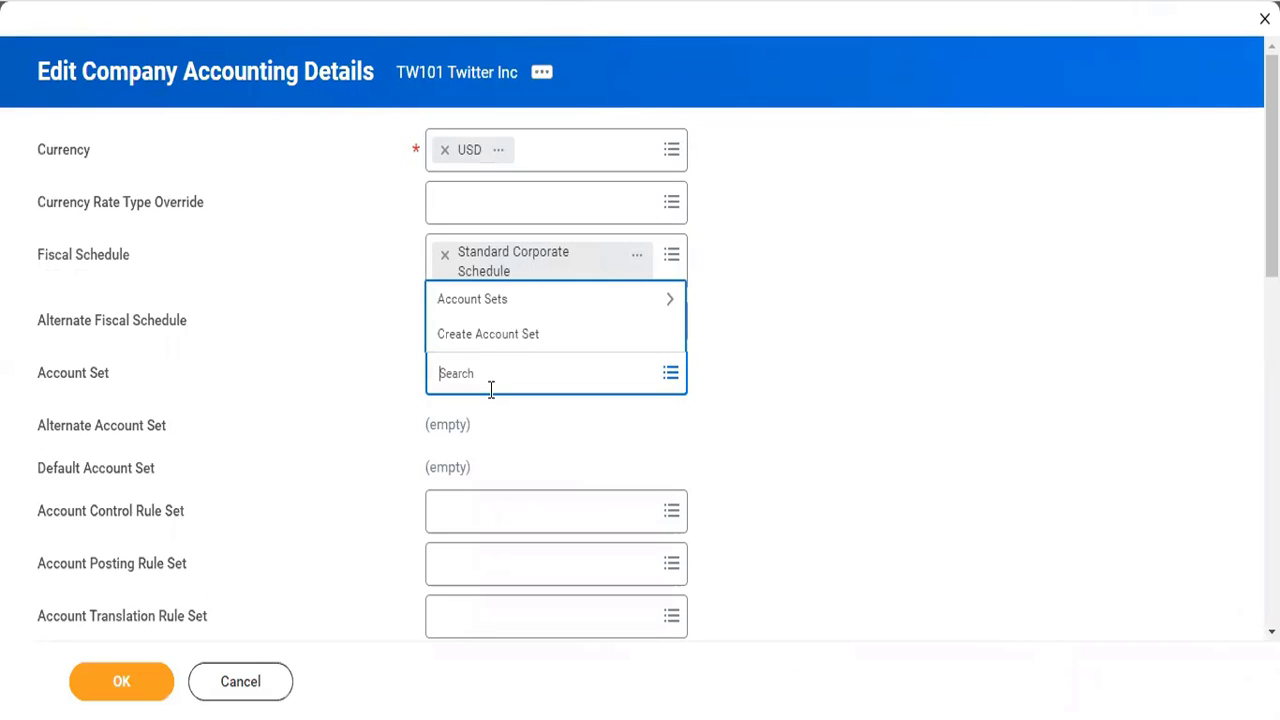
click(509, 298)
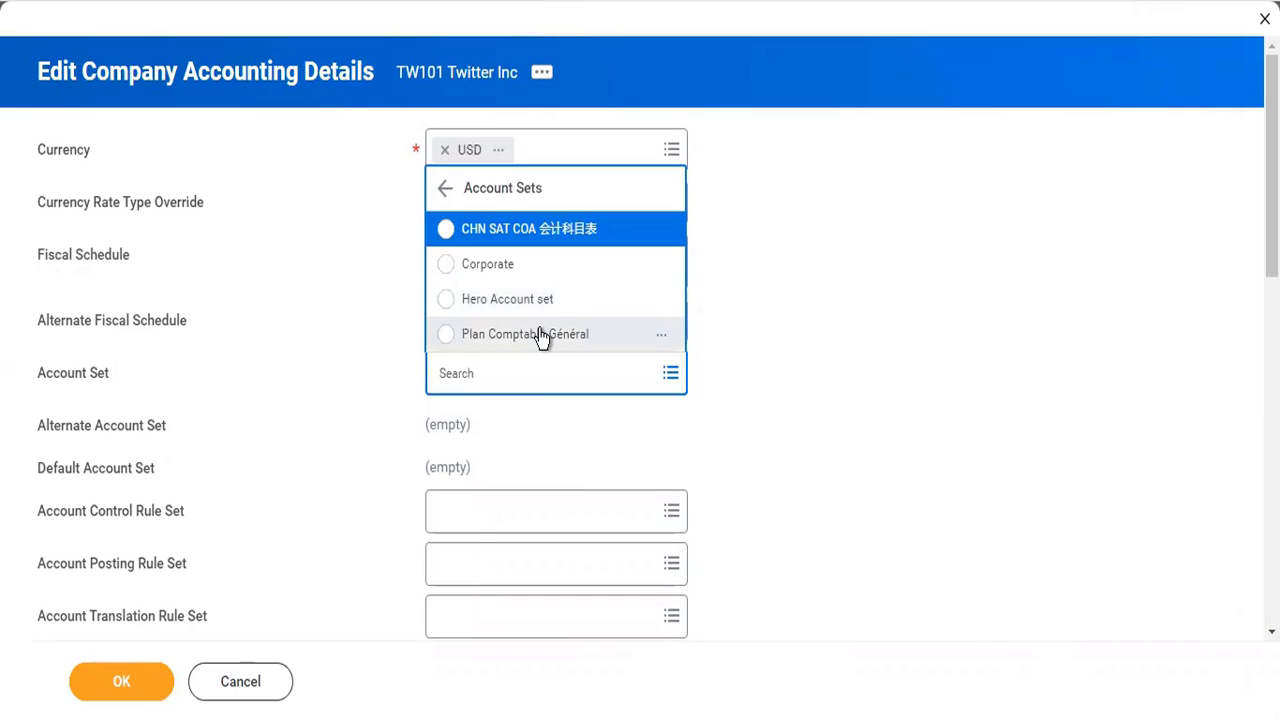
click(503, 275)
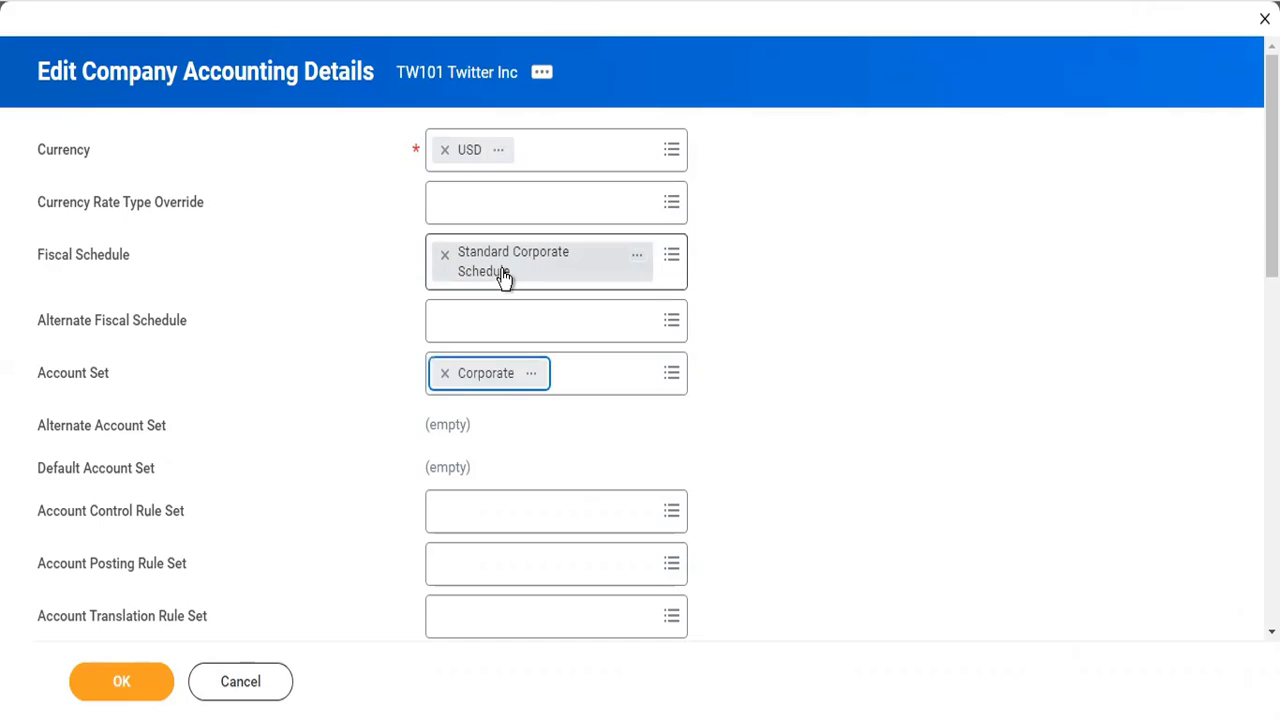
- Open the details of the selected Corporate account set in a new tab
right_click(531, 373)
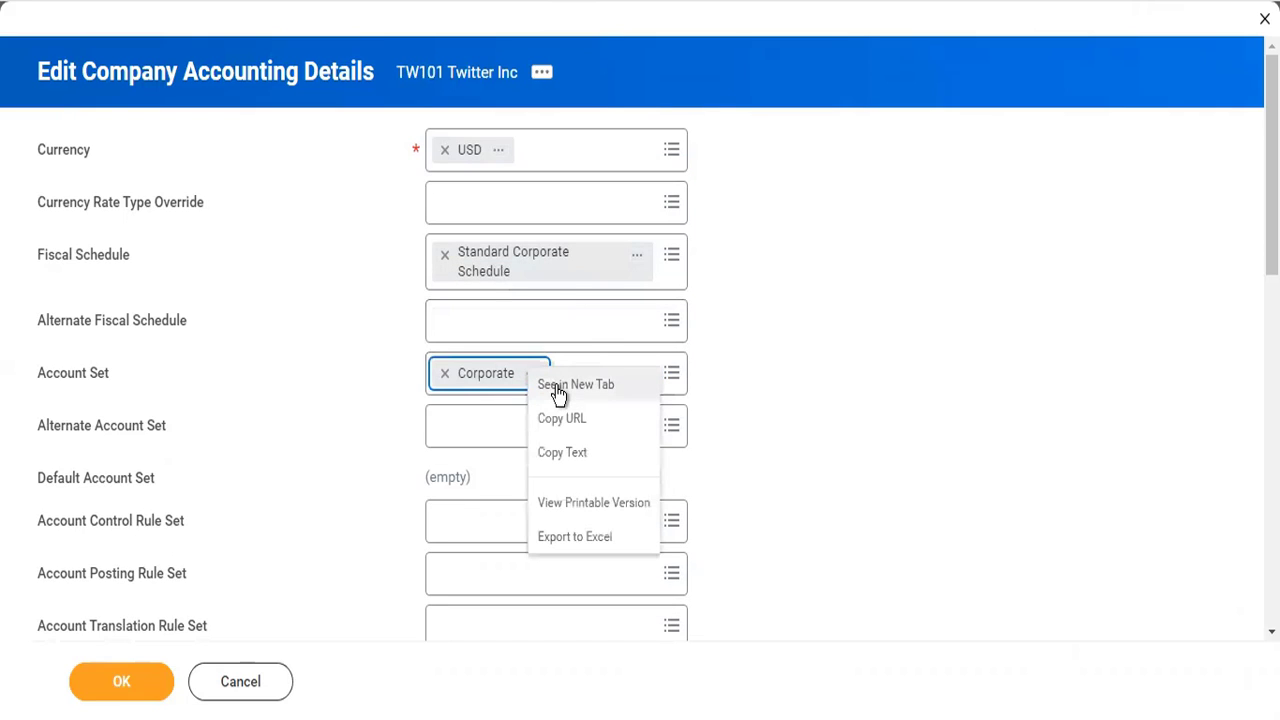
right_click(557, 390)
key(Escape)
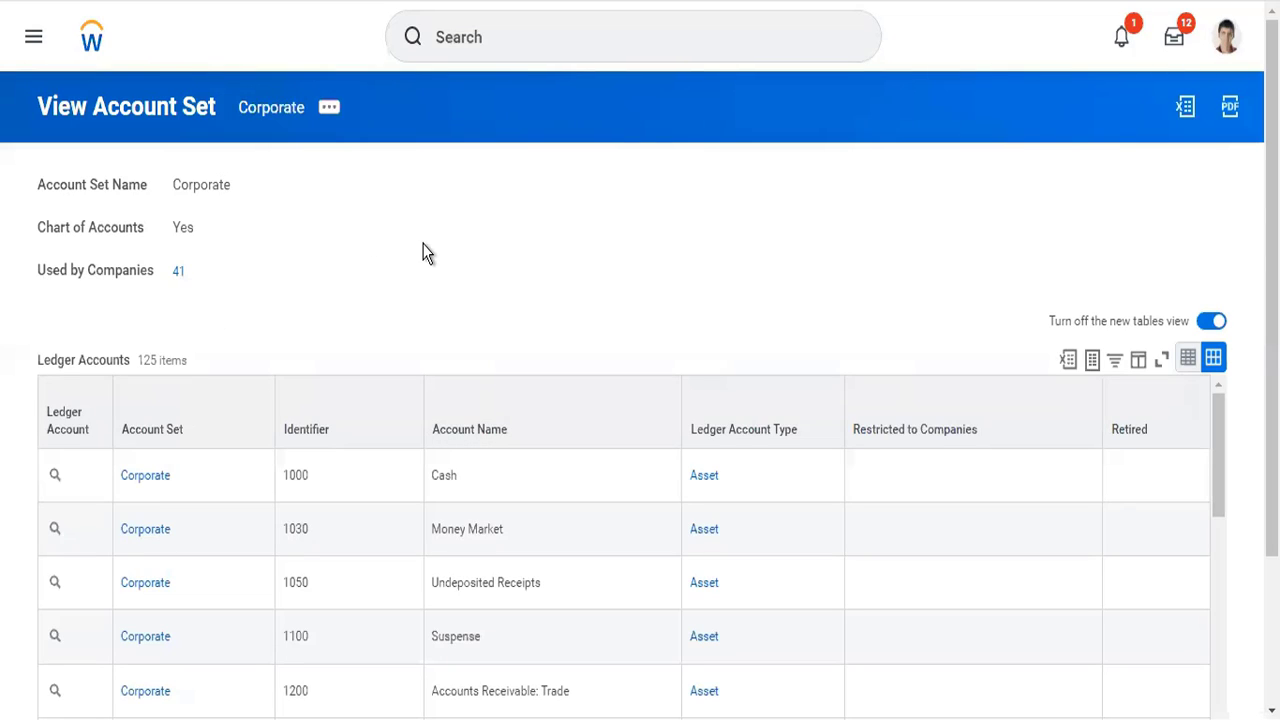
- Examine the ledger accounts of the Corporate account set, including their identifiers, names and account types
scroll(419, 252, down, 2)
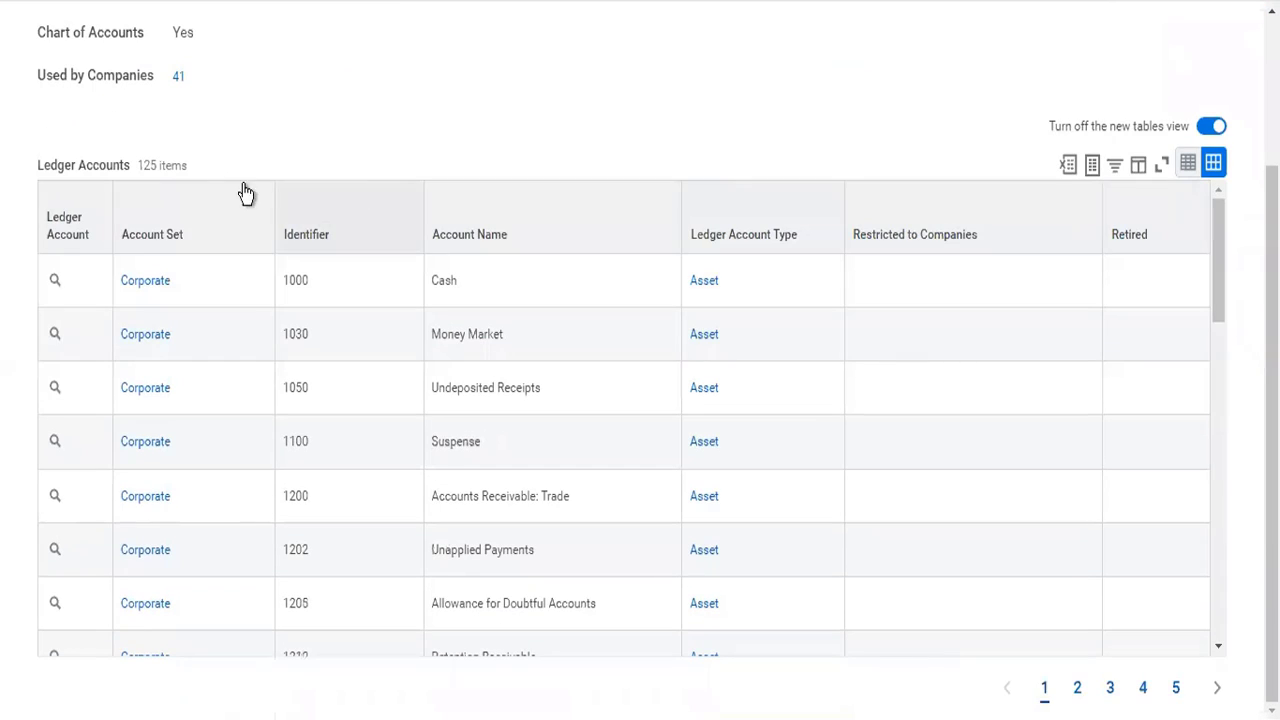
scroll(380, 185, up, 2)
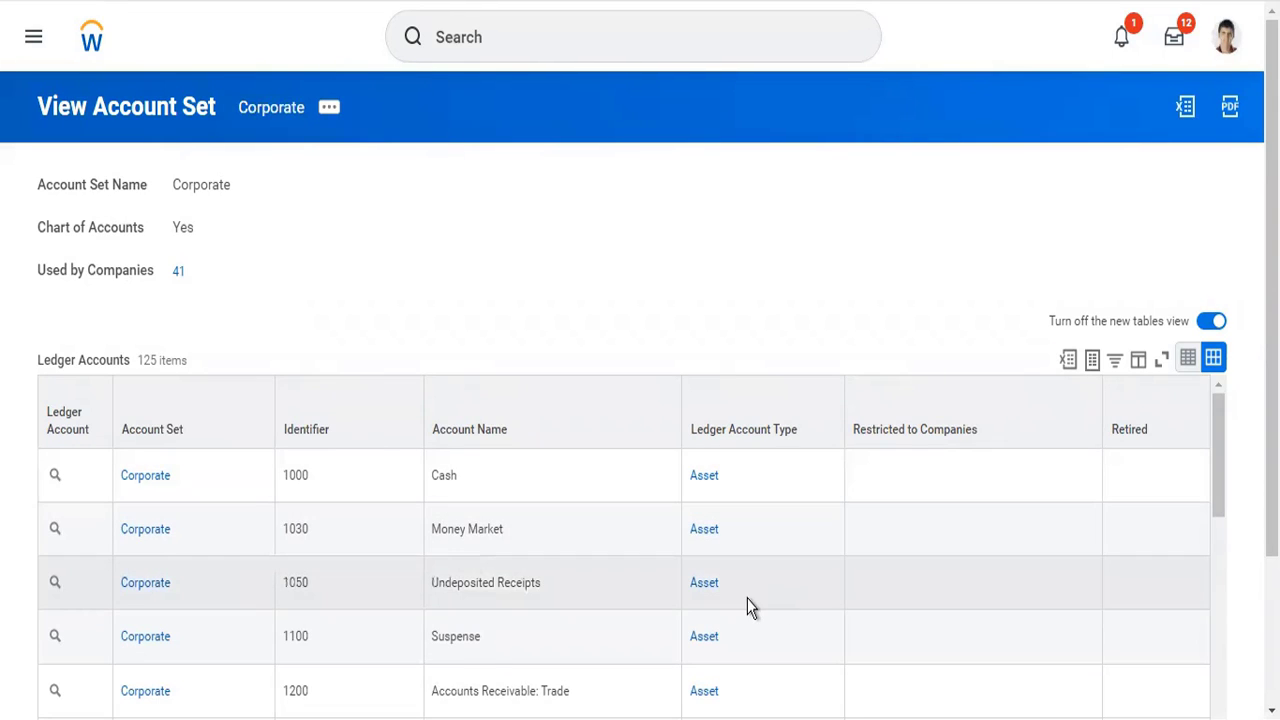
scroll(748, 603, down, 5)
scroll(747, 603, down, 10)
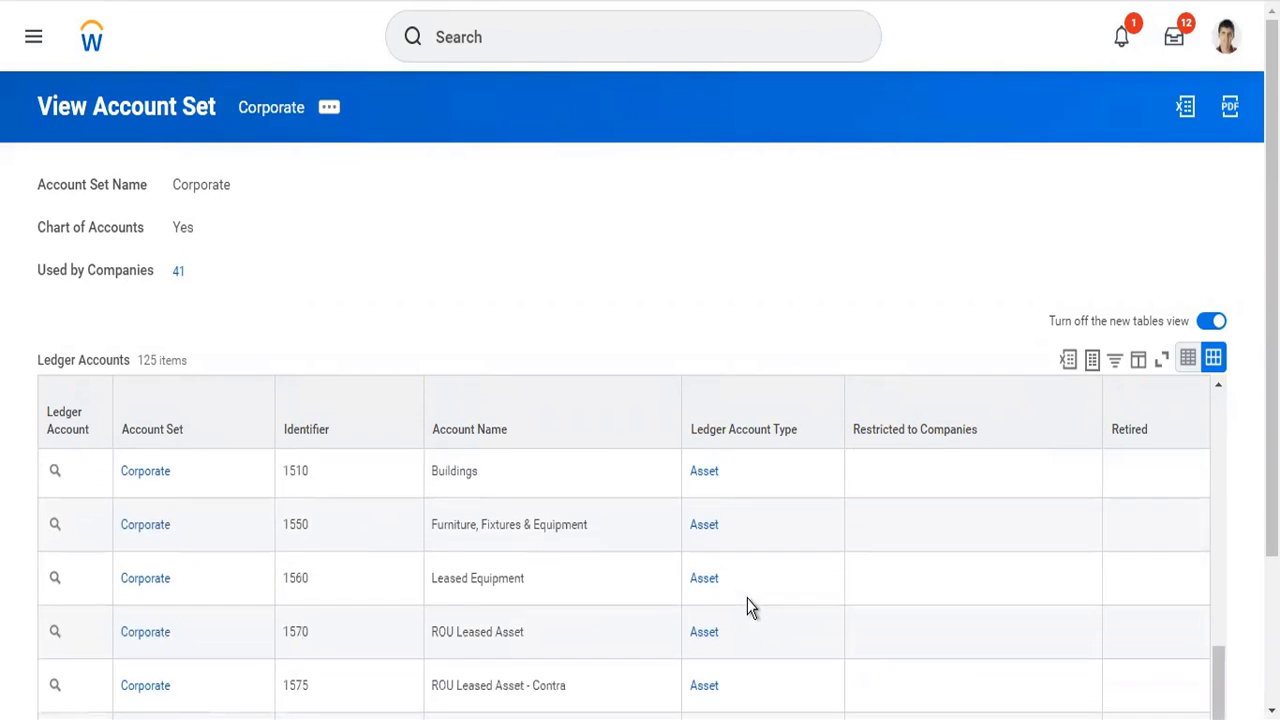
scroll(747, 603, down, 3)
mouse_move(747, 599)
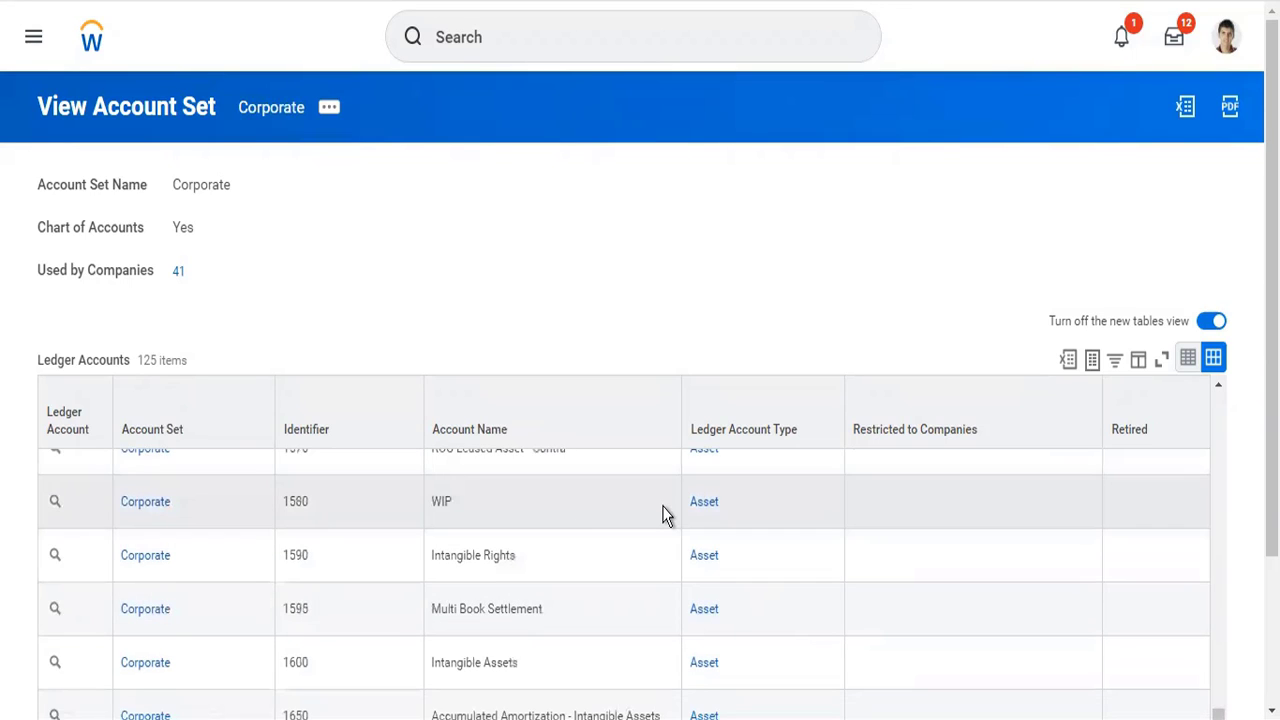
scroll(662, 515, up, 13)
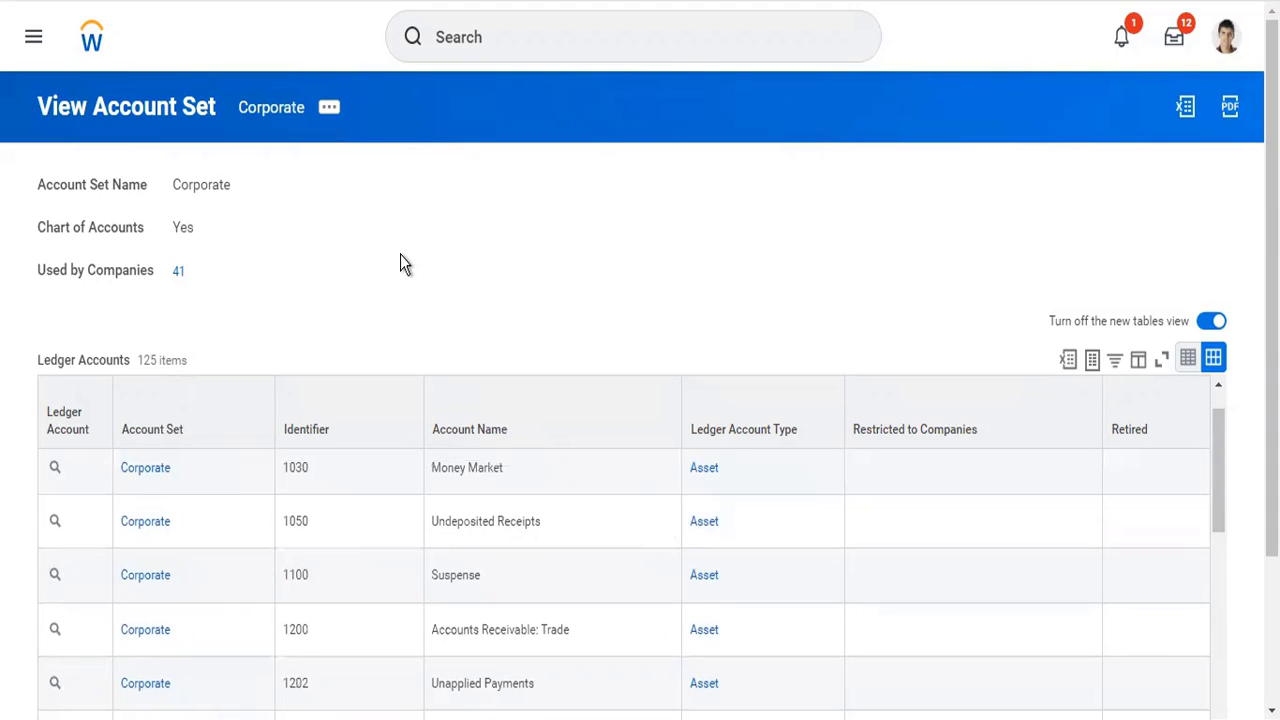
- Search for "cr acc set" and start the Create Account Set task
click(517, 29)
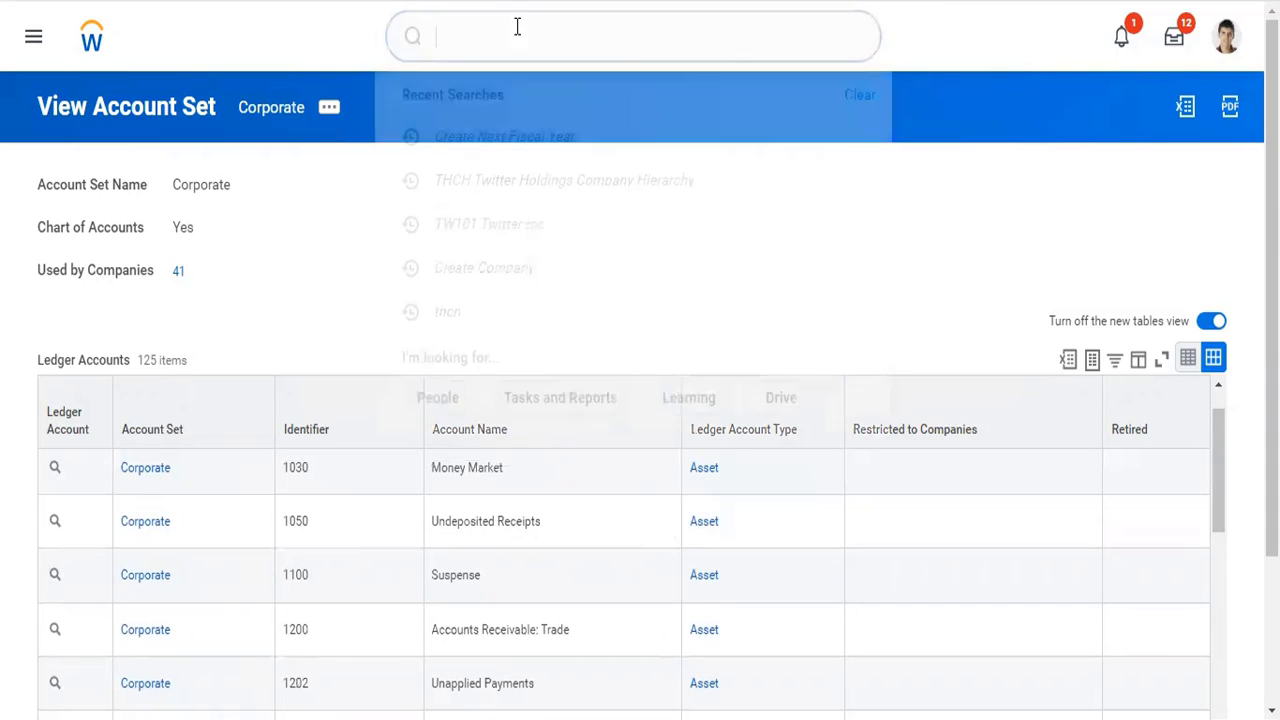
text(cr)
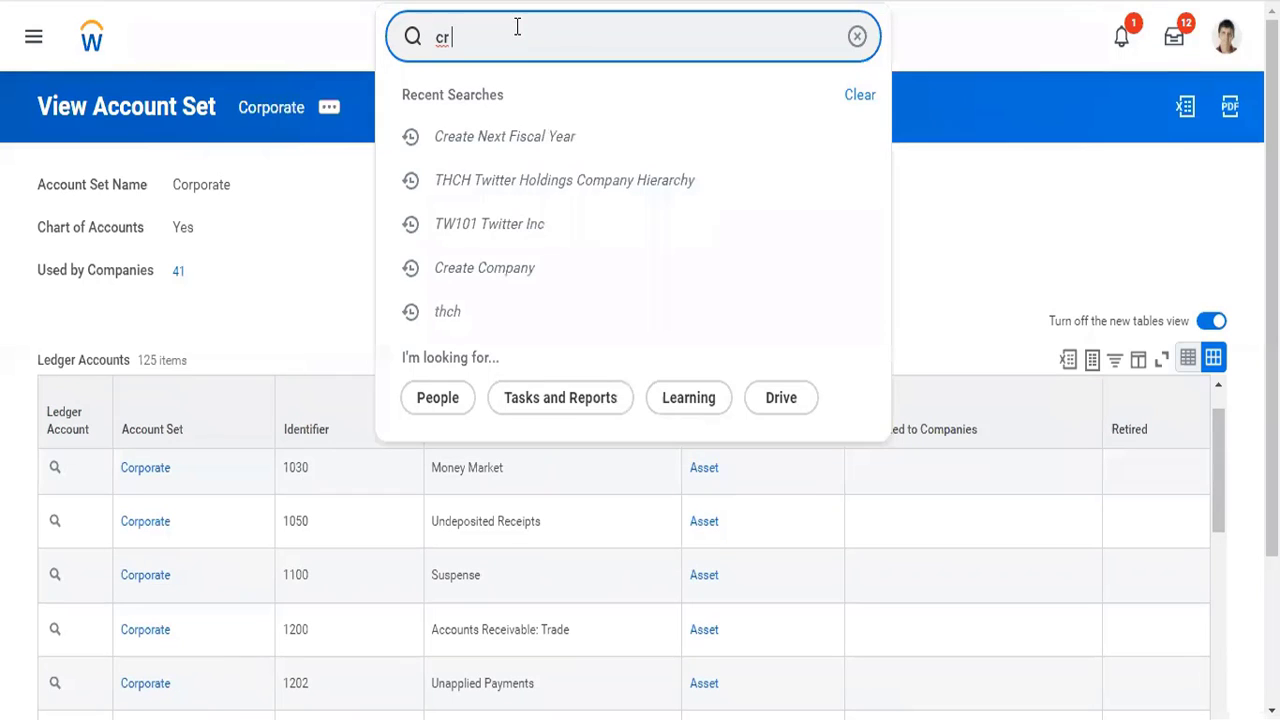
text( acc set)
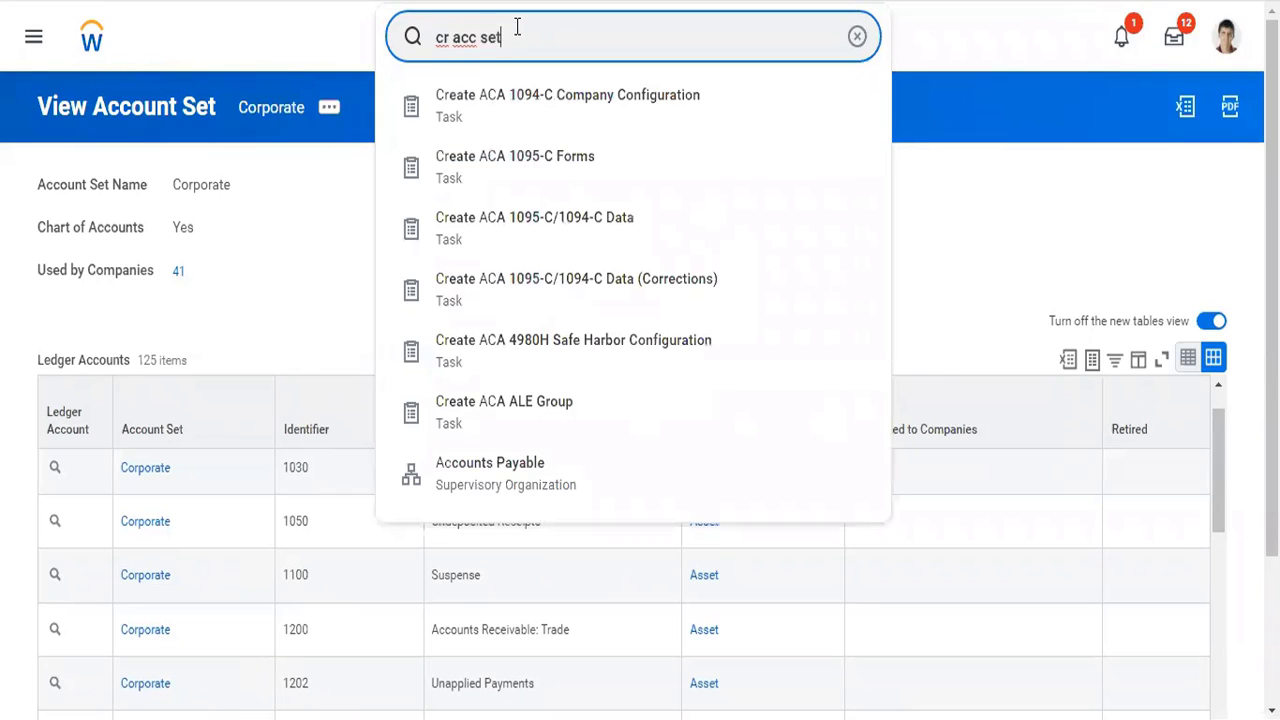
key(Down)
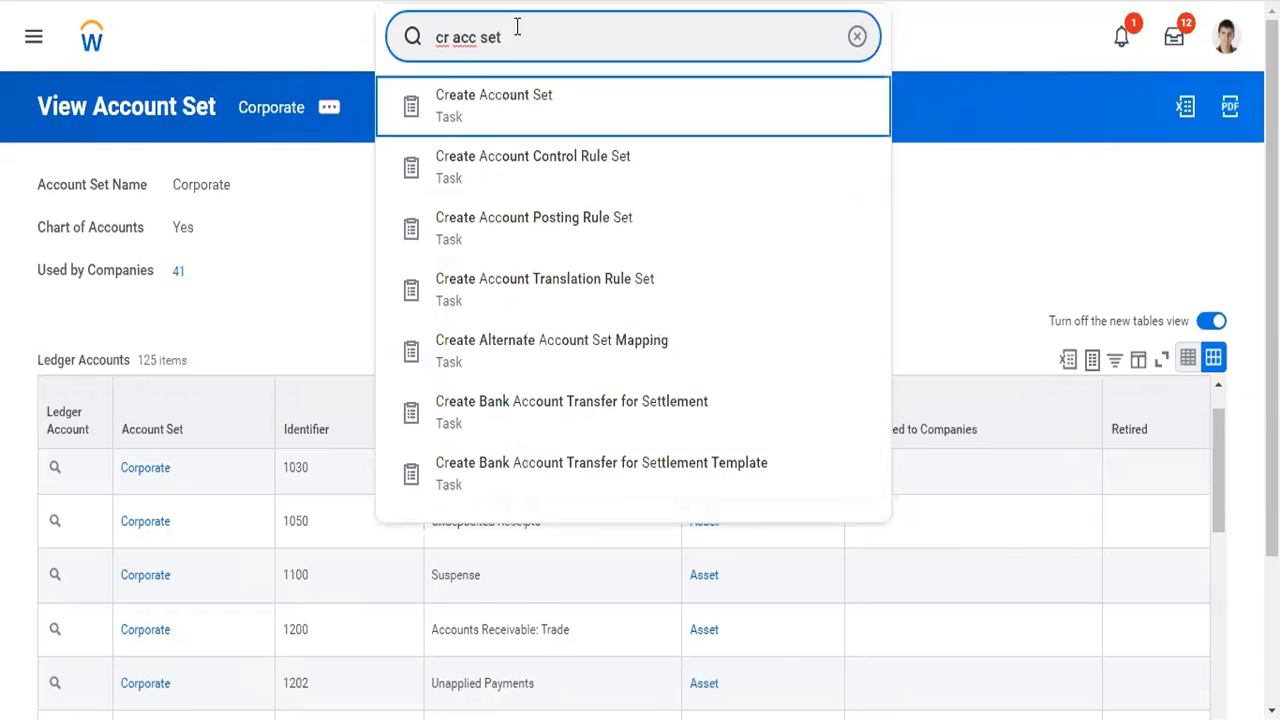
key(Return)
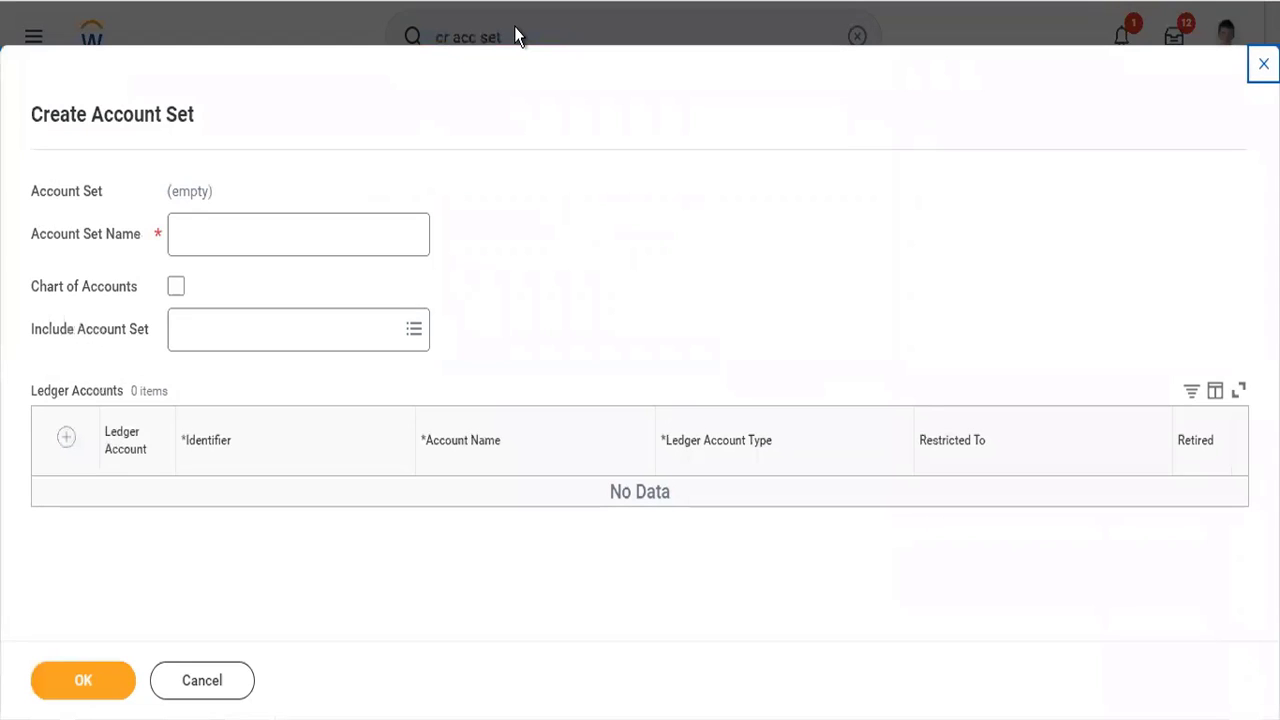
- Name the new account set Test01 and browse the account sets available for inclusion without selecting any
click(314, 213)
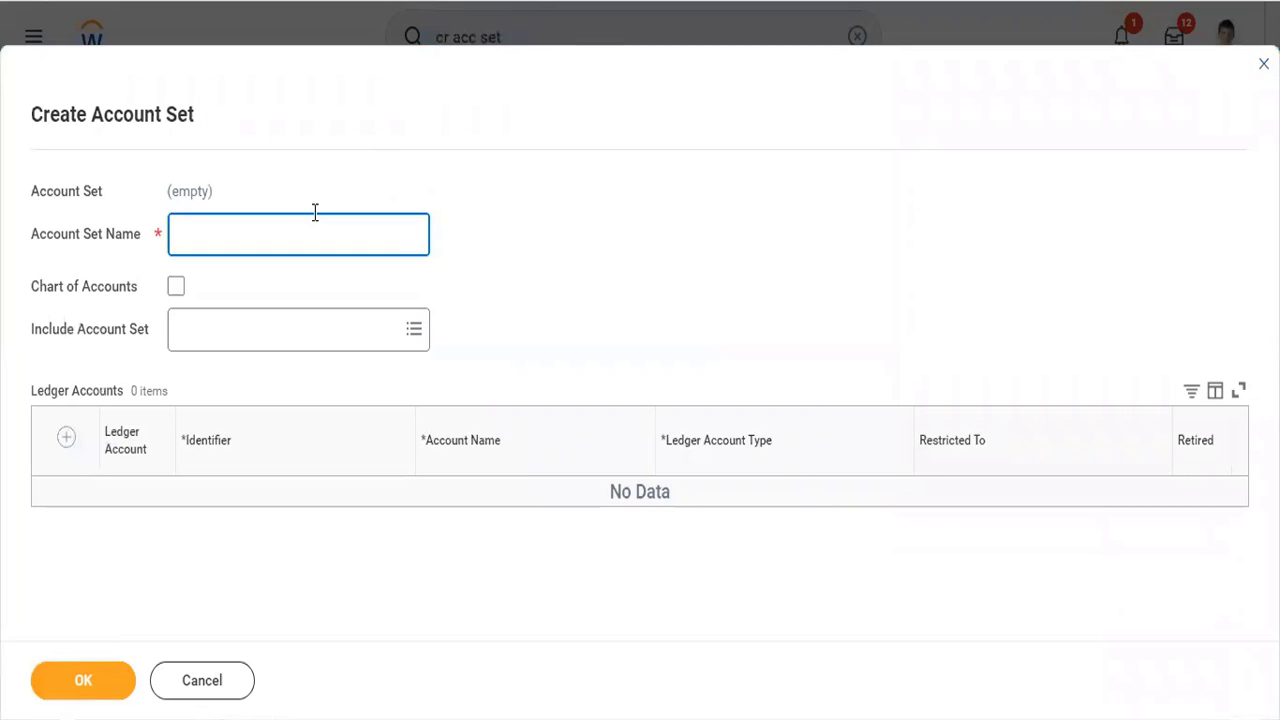
text(Test01)
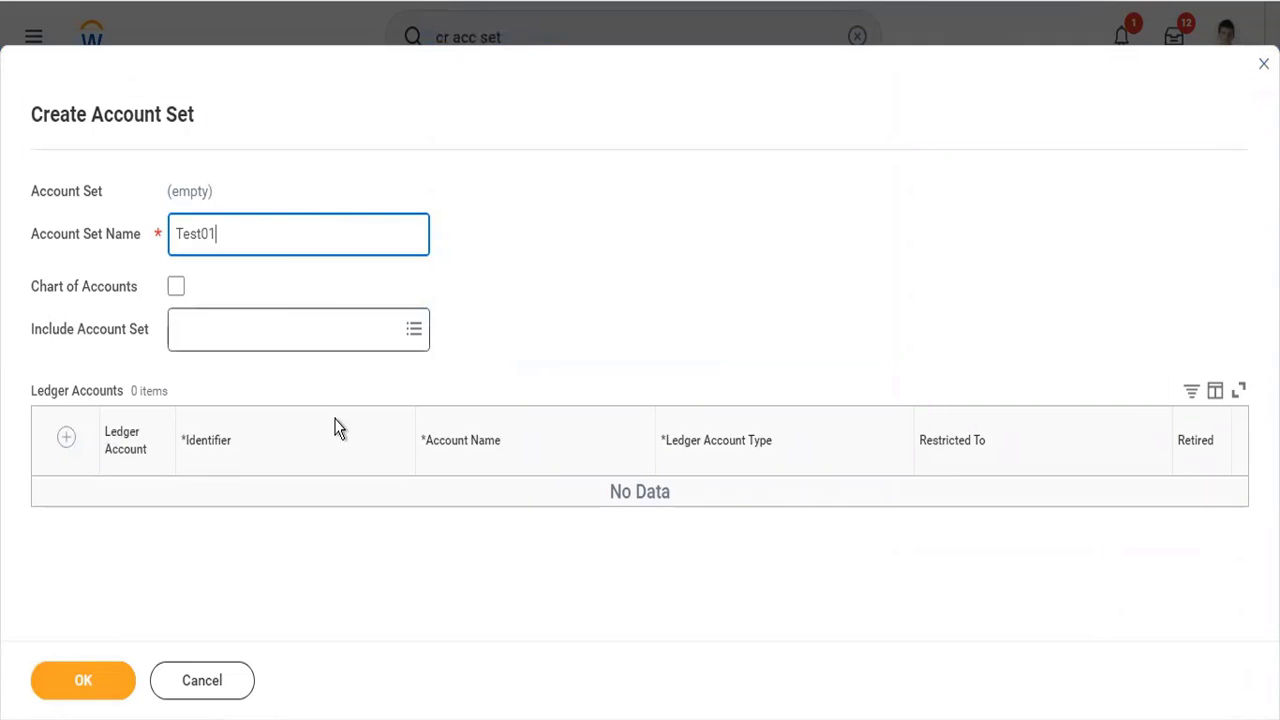
click(348, 343)
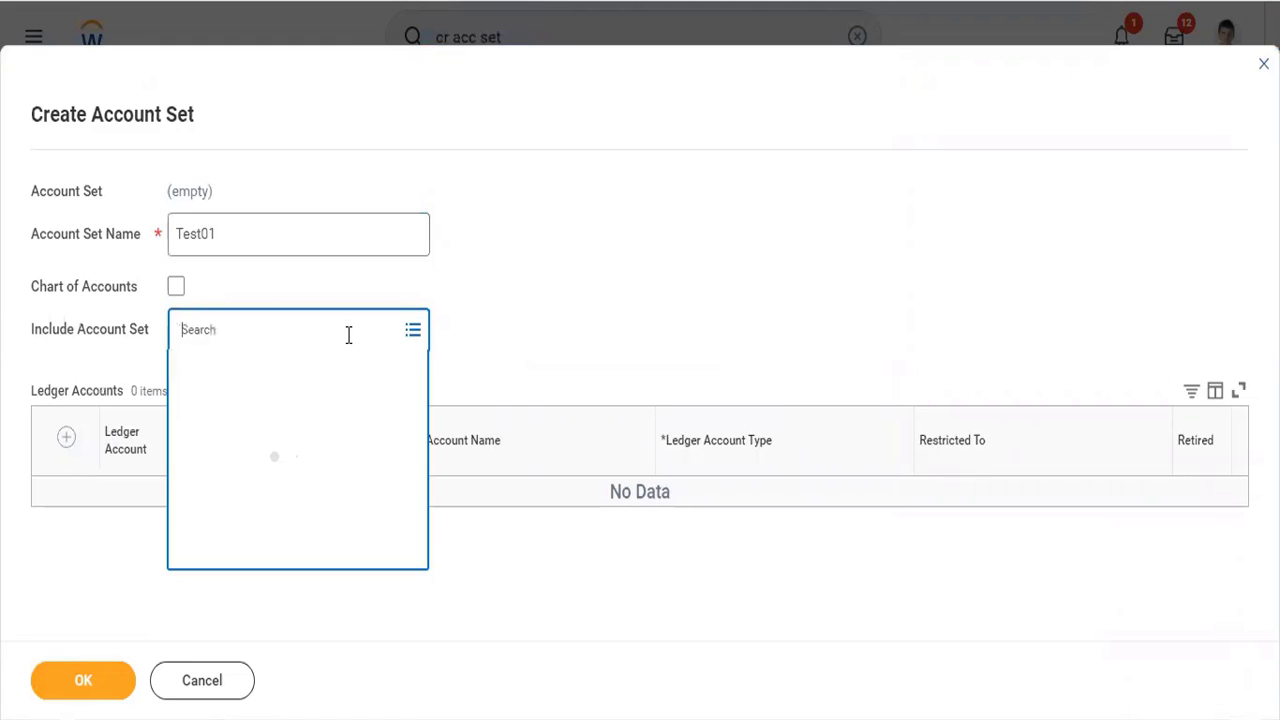
click(286, 368)
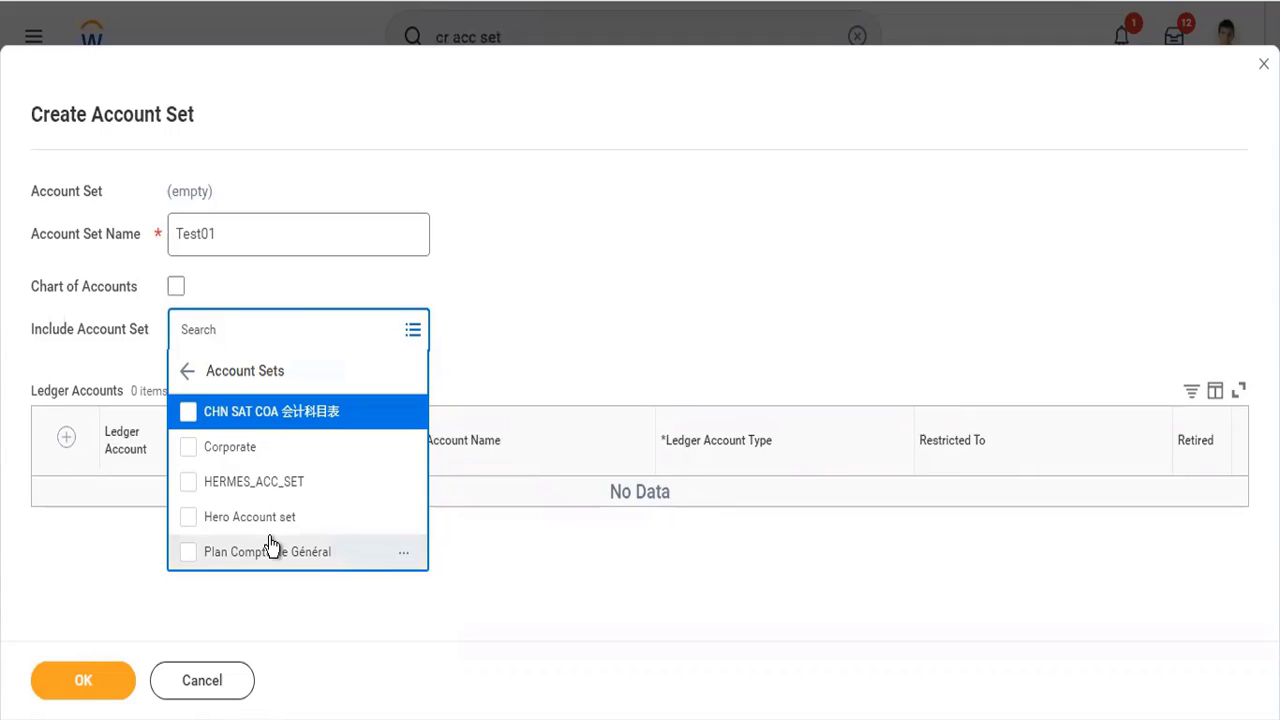
right_click(560, 286)
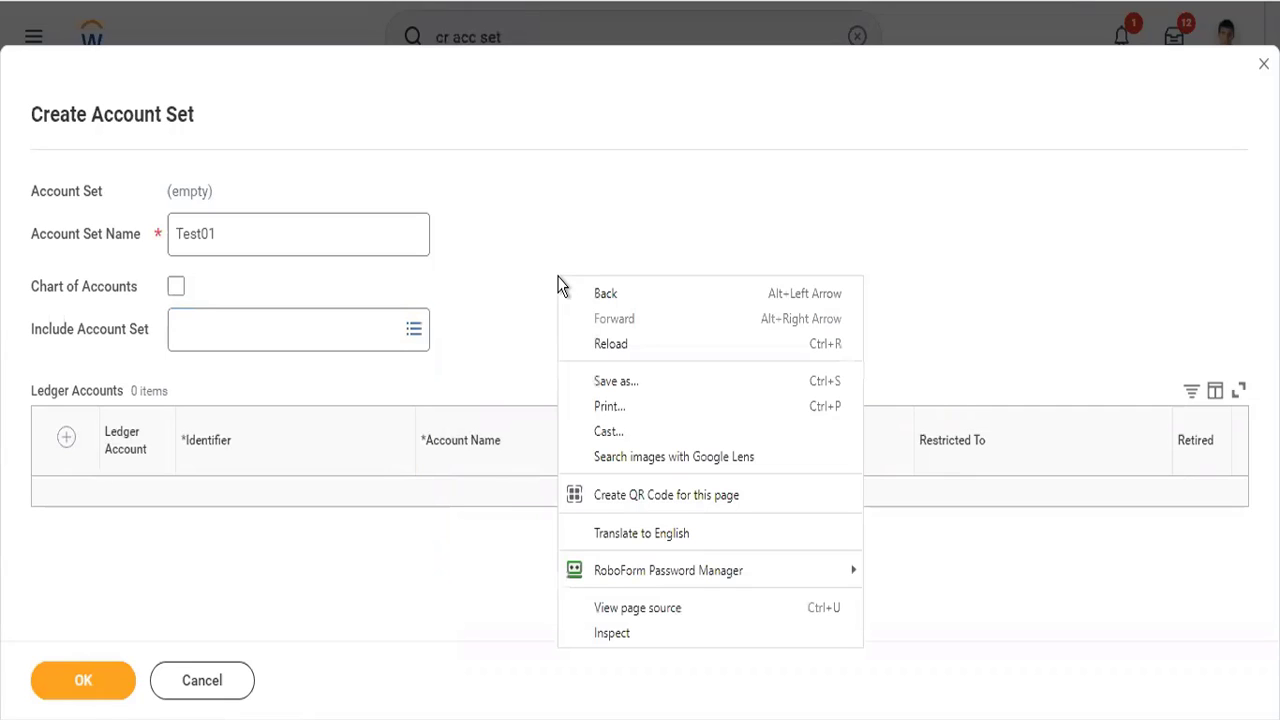
click(530, 260)
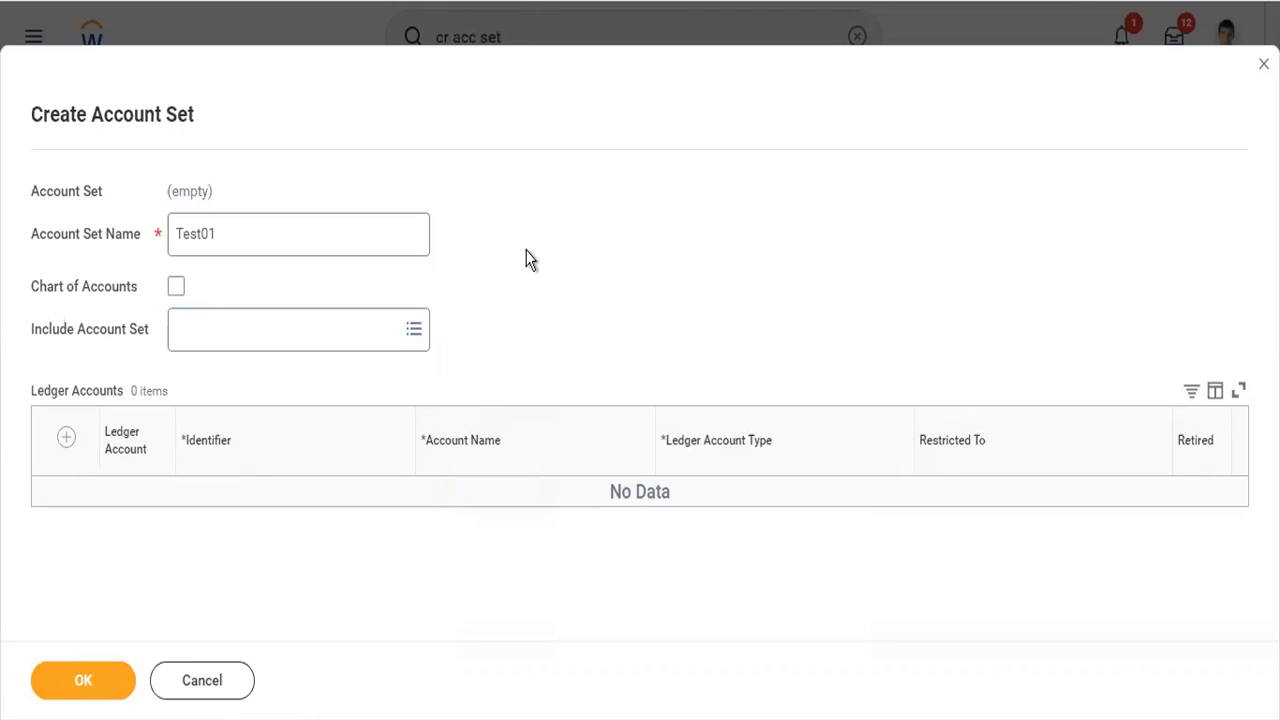
- Add a ledger account with identifier 1000, account name Cash and ledger account type Asset to the new account set
click(66, 438)
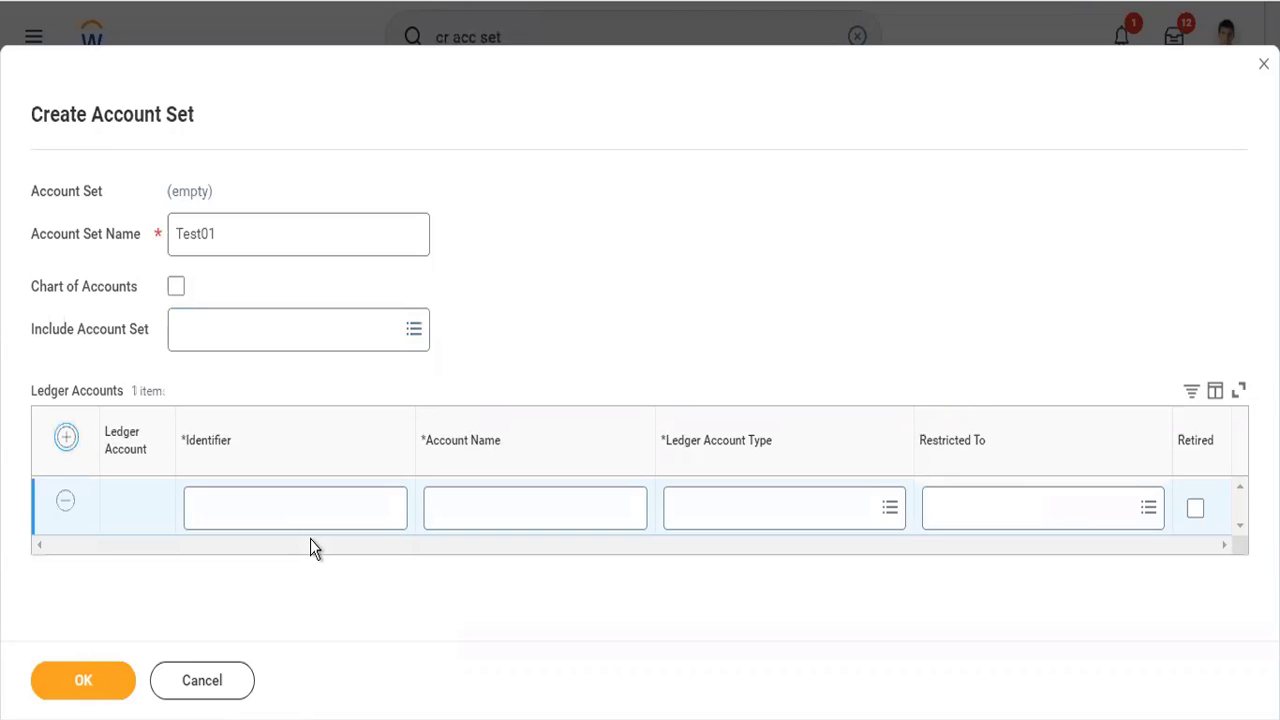
click(300, 514)
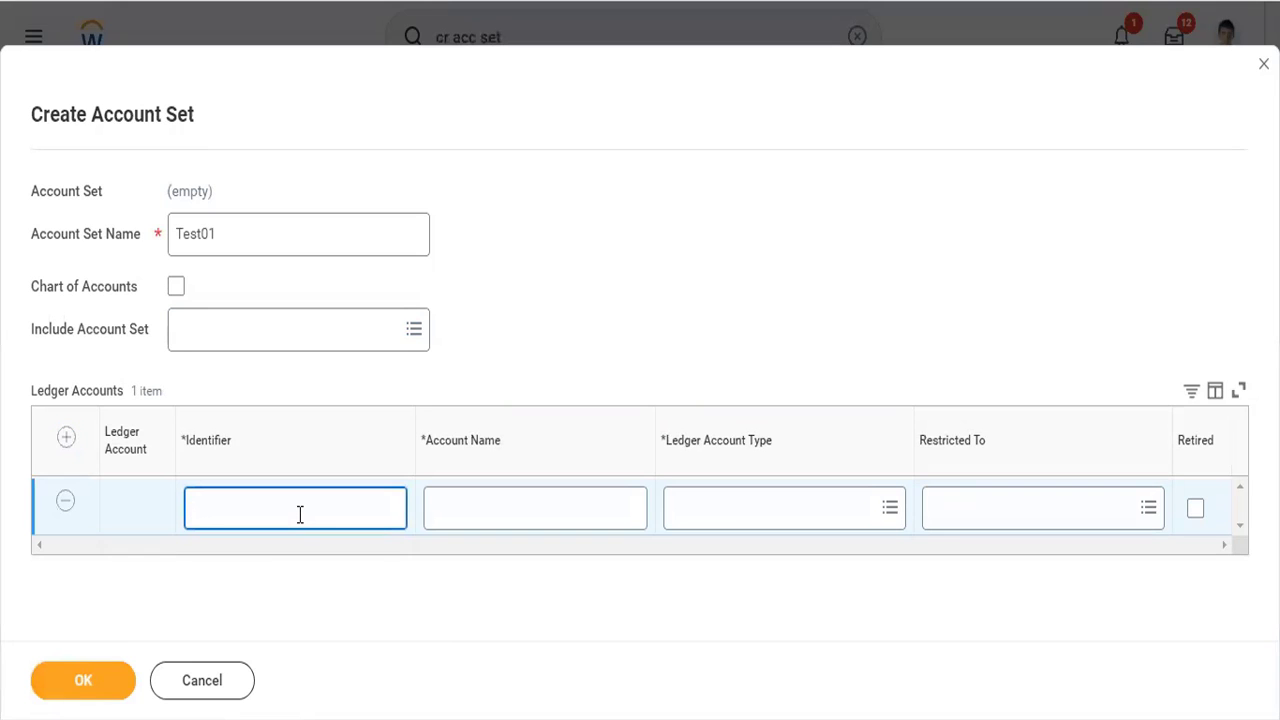
text(1000)
key(Tab)
text(Cash)
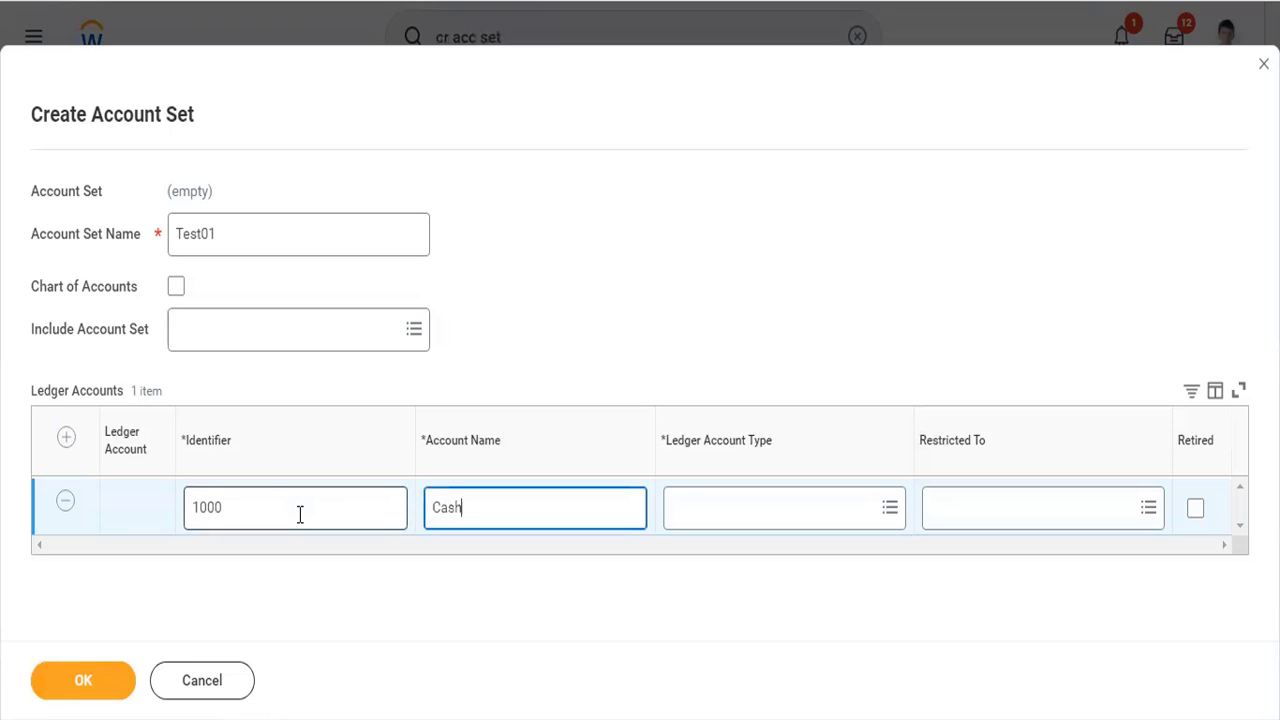
key(Tab)
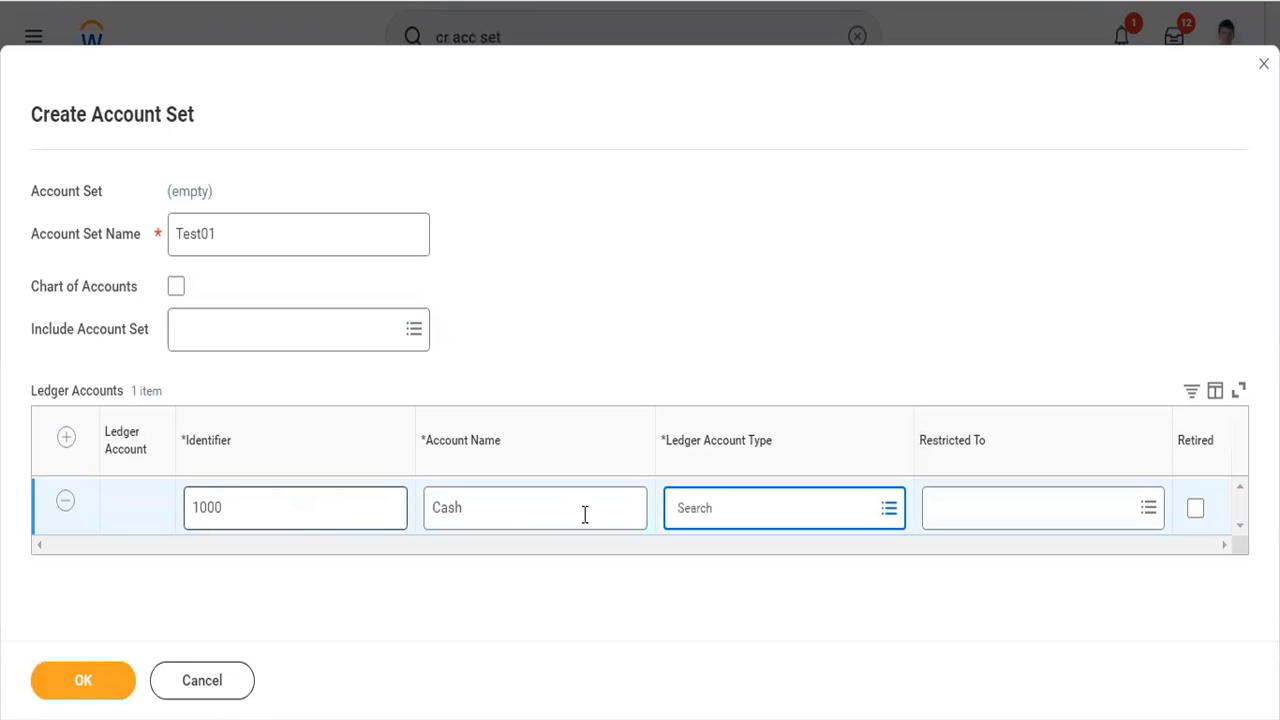
click(746, 503)
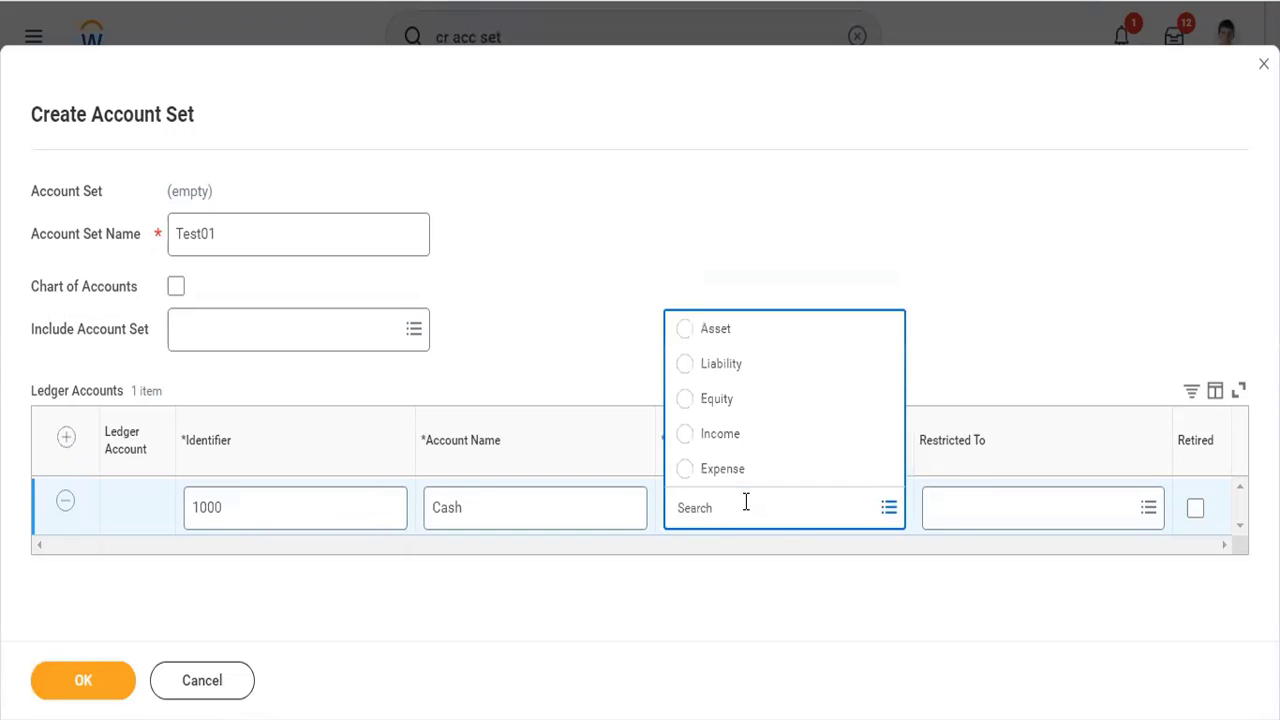
click(737, 330)
- Restrict the Cash account to Global Modern Services, Inc. (USA) and TW101 Twitter Inc, and submit the account set
click(1002, 504)
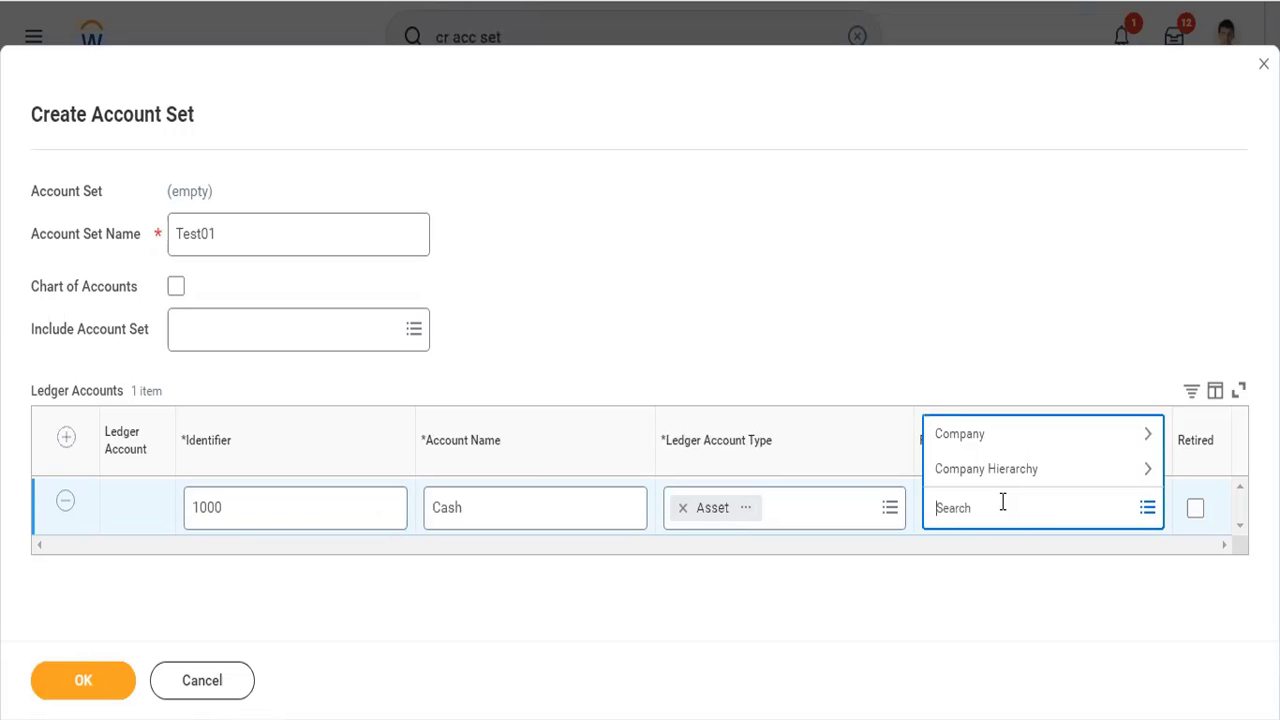
text(gms usa)
key(Return)
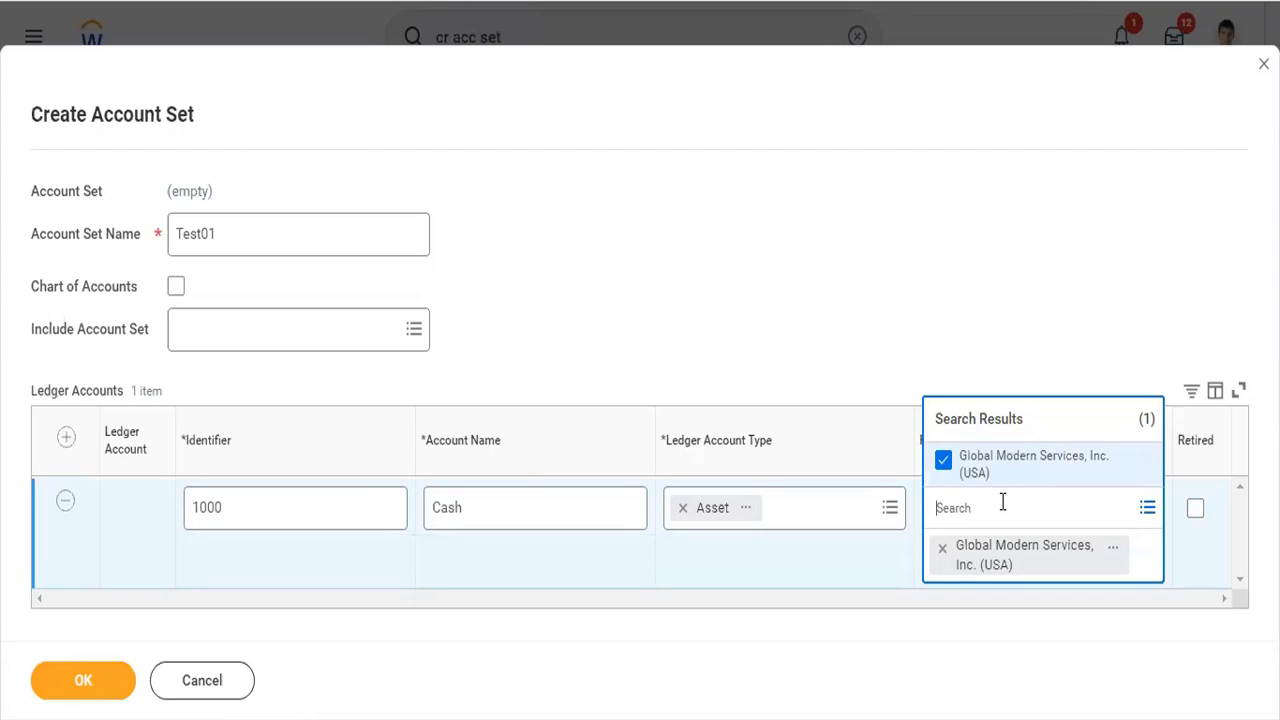
text(twitter)
key(Return)
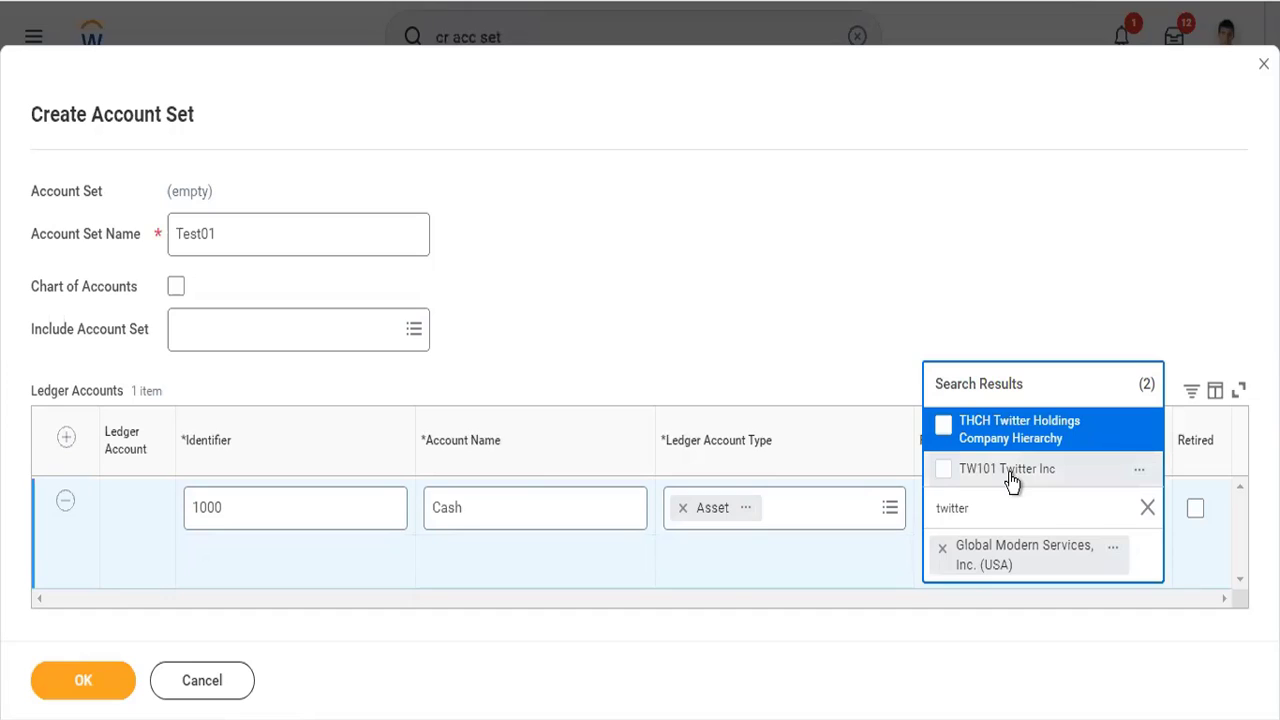
click(1012, 478)
click(862, 210)
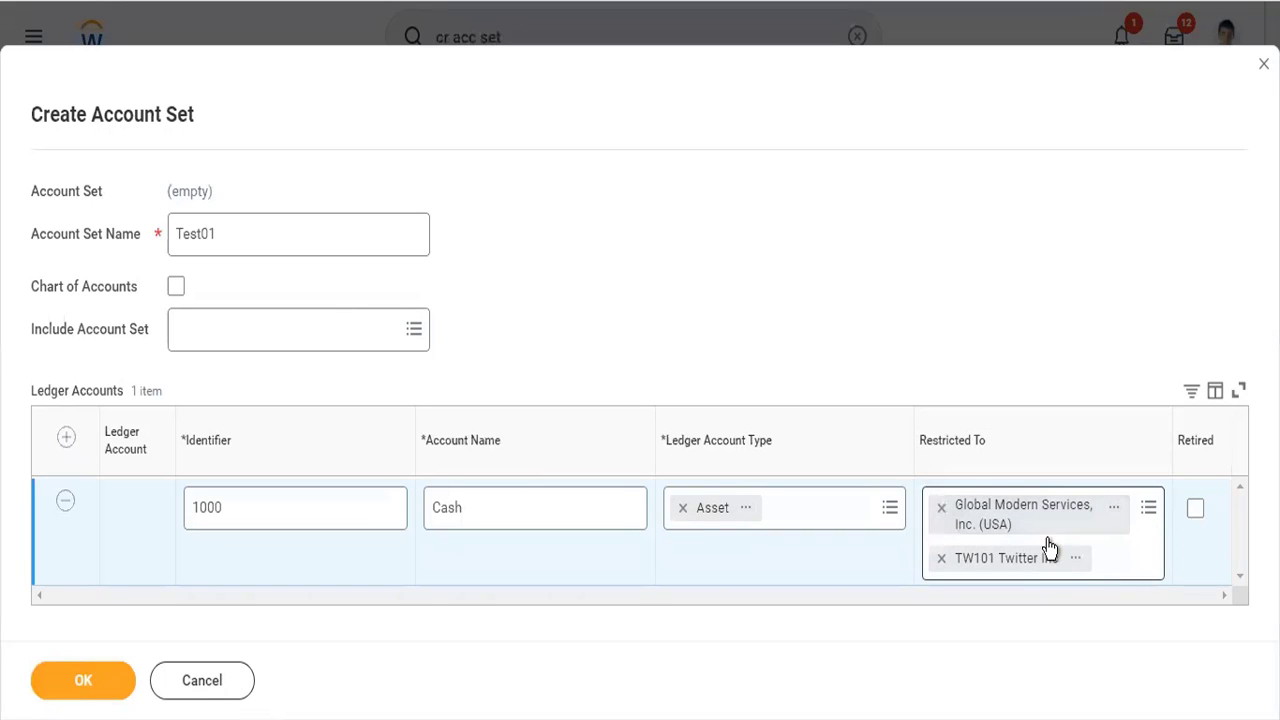
click(100, 684)
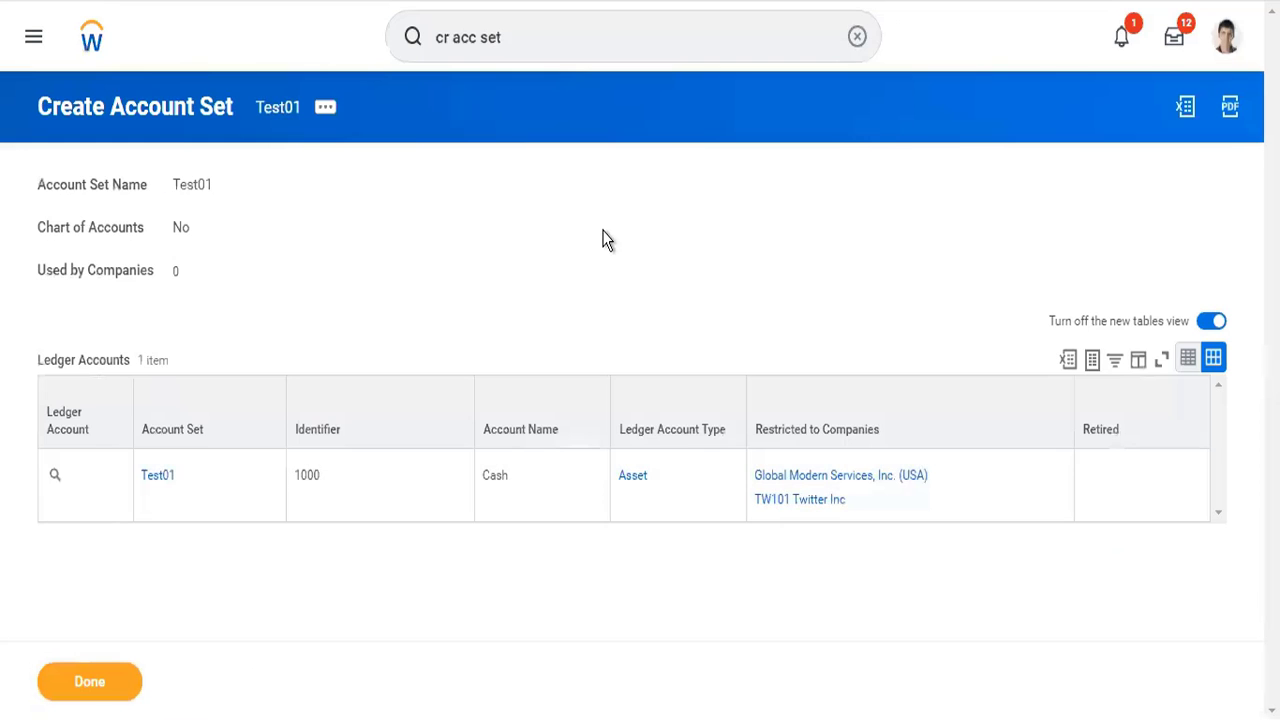
- Close the browser tab showing the created Test01 account set
right_click(743, 3)
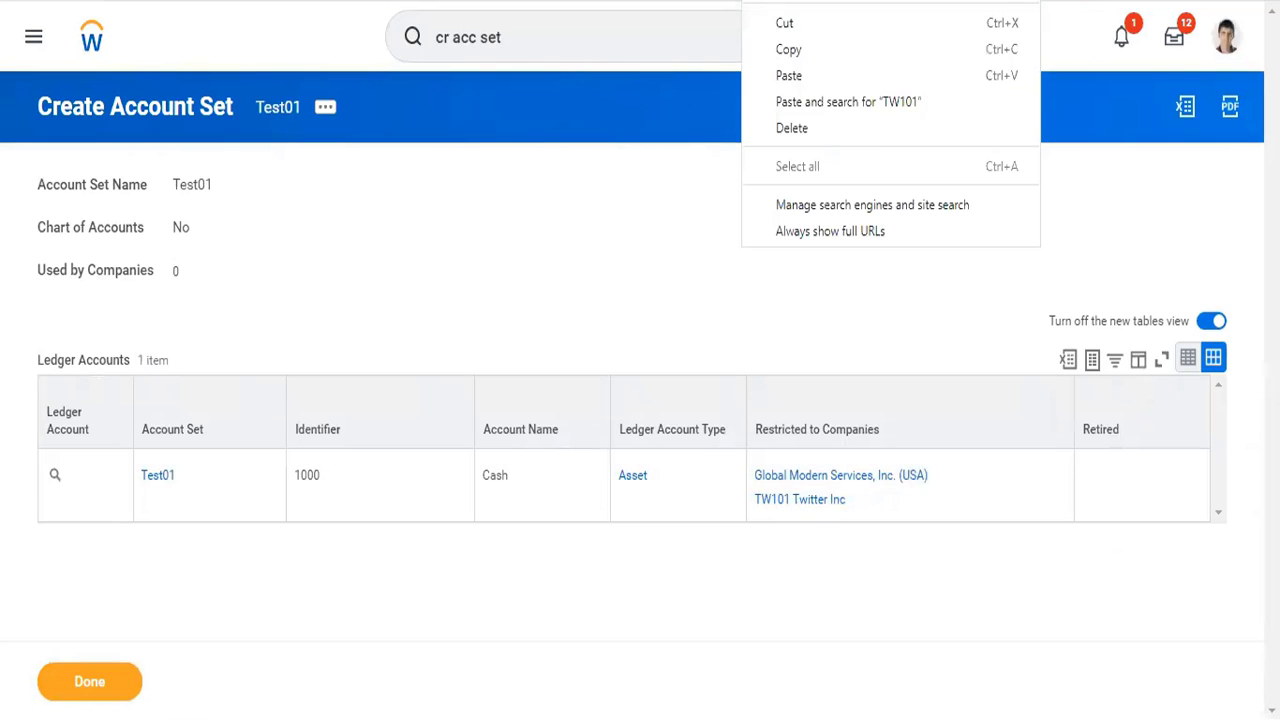
click(790, 124)
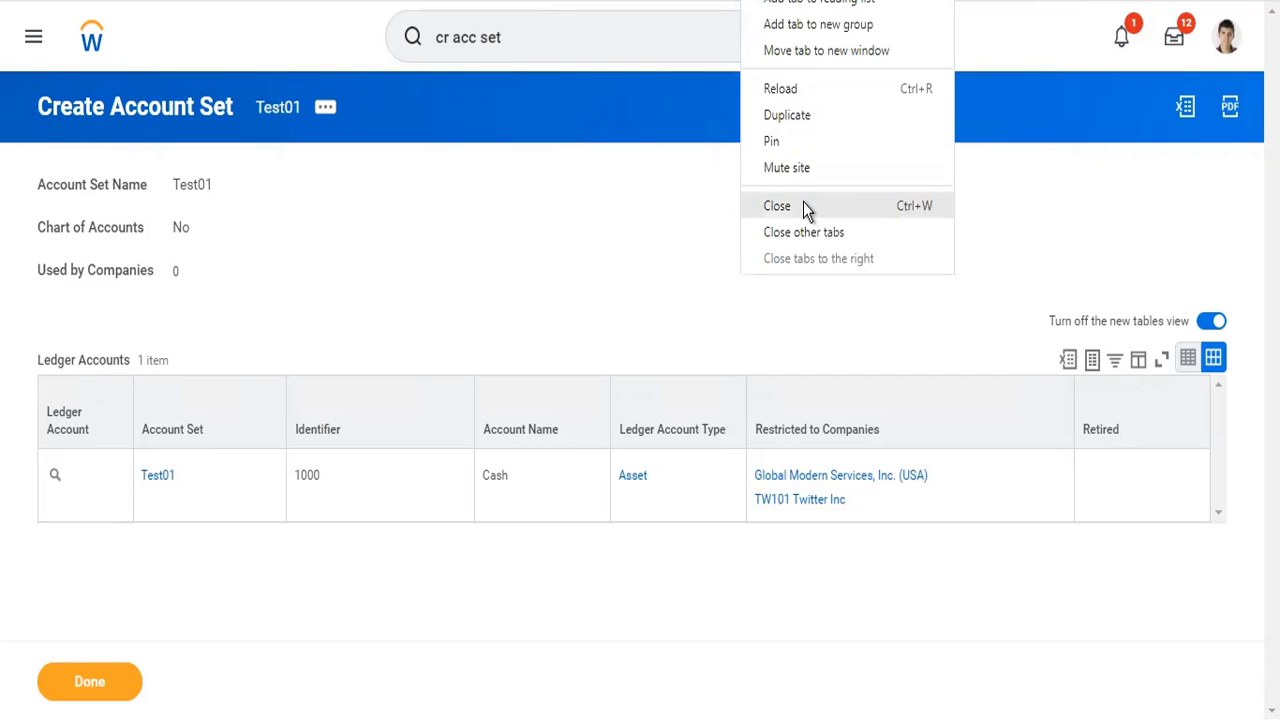
click(803, 202)
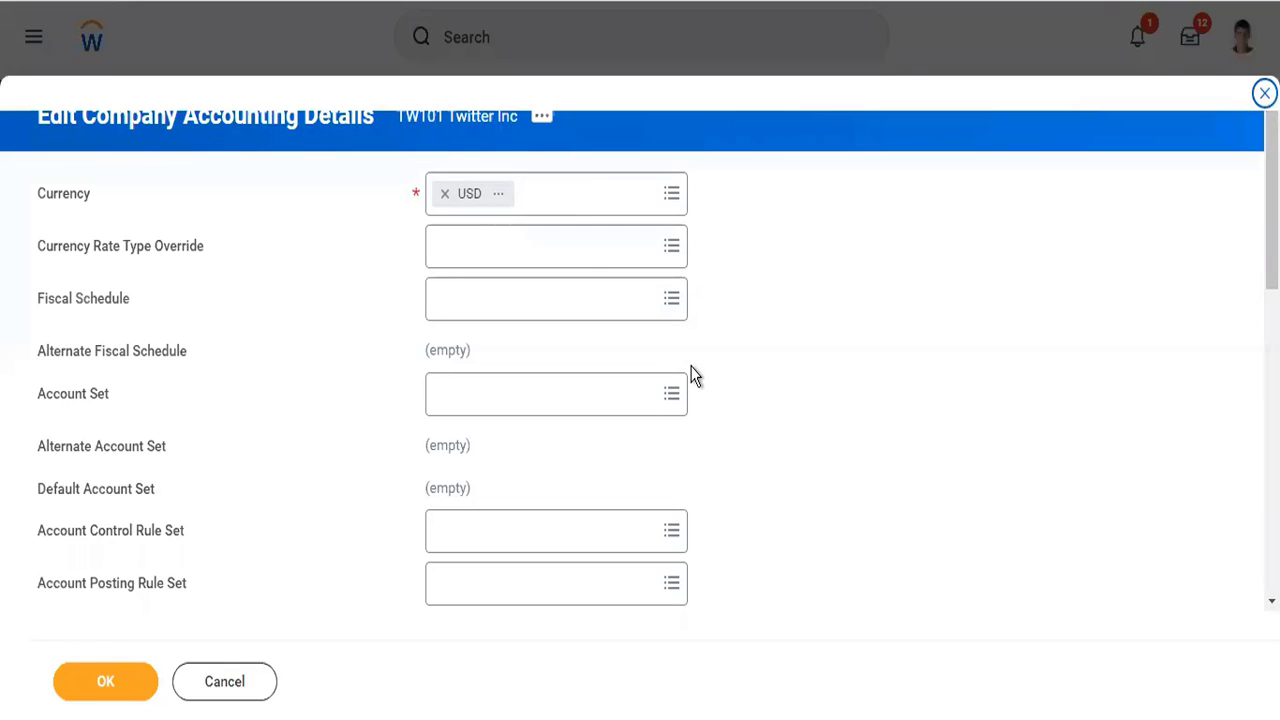
- Set the fiscal schedule of TW101 Twitter Inc to Standard Corporate Schedule
scroll(691, 374, down, 3)
scroll(580, 260, up, 2)
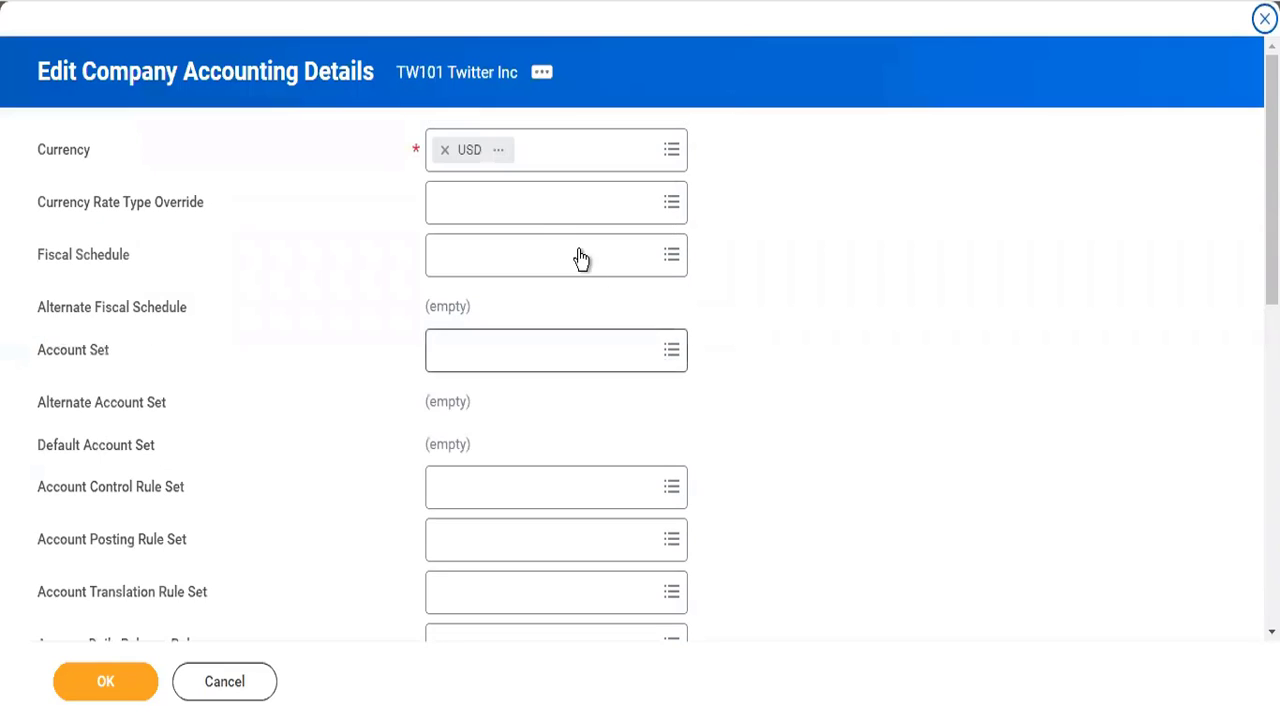
click(553, 220)
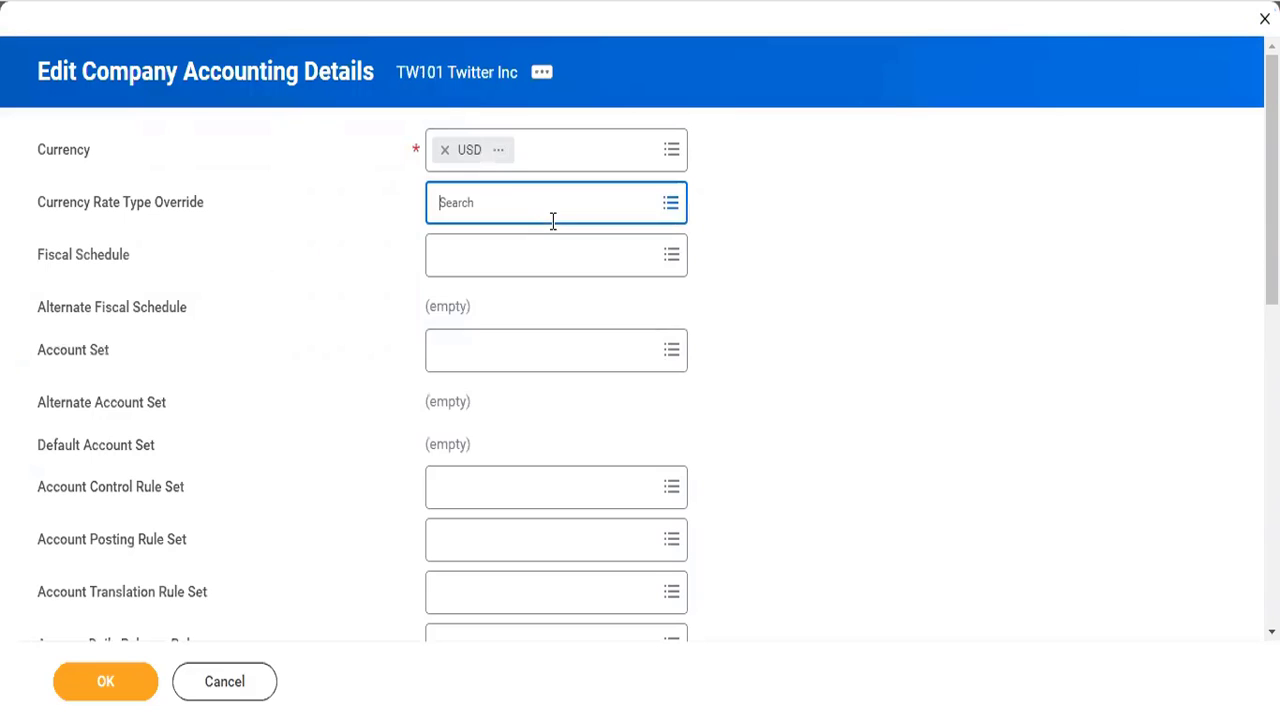
click(790, 287)
click(575, 260)
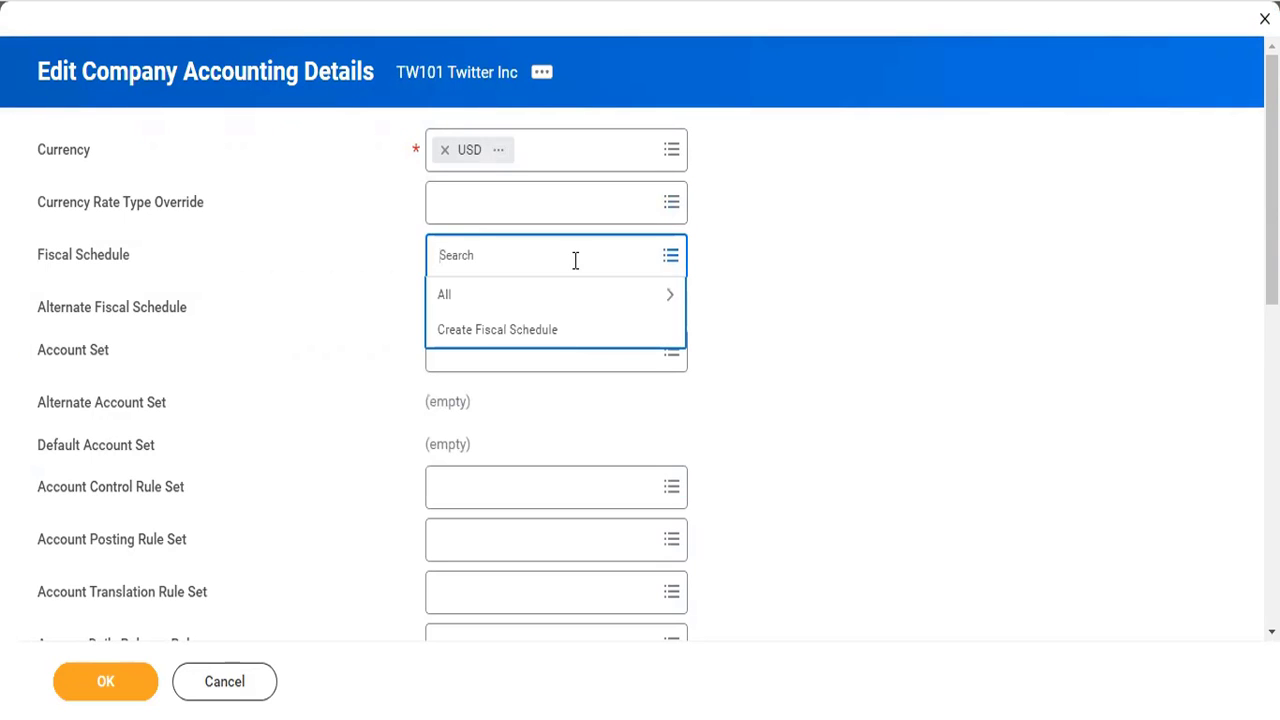
text(standard)
key(Return)
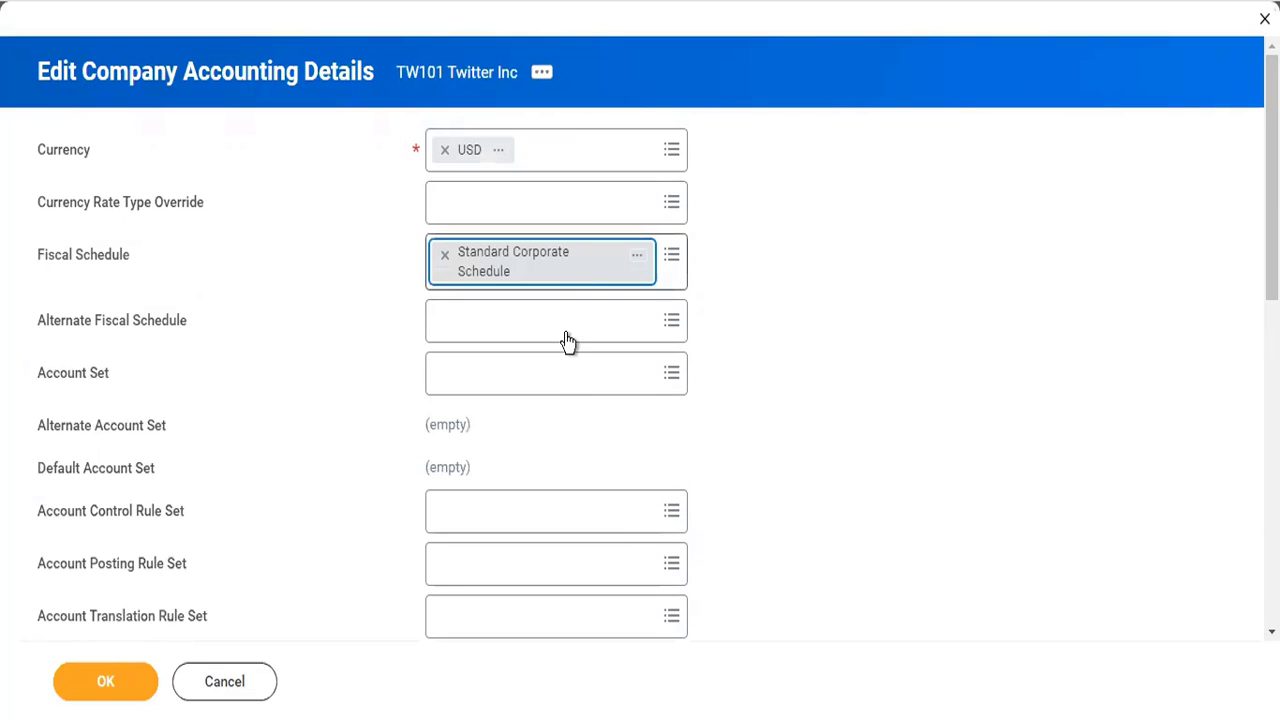
- Set the company's account set to Corporate
click(543, 387)
text(corp)
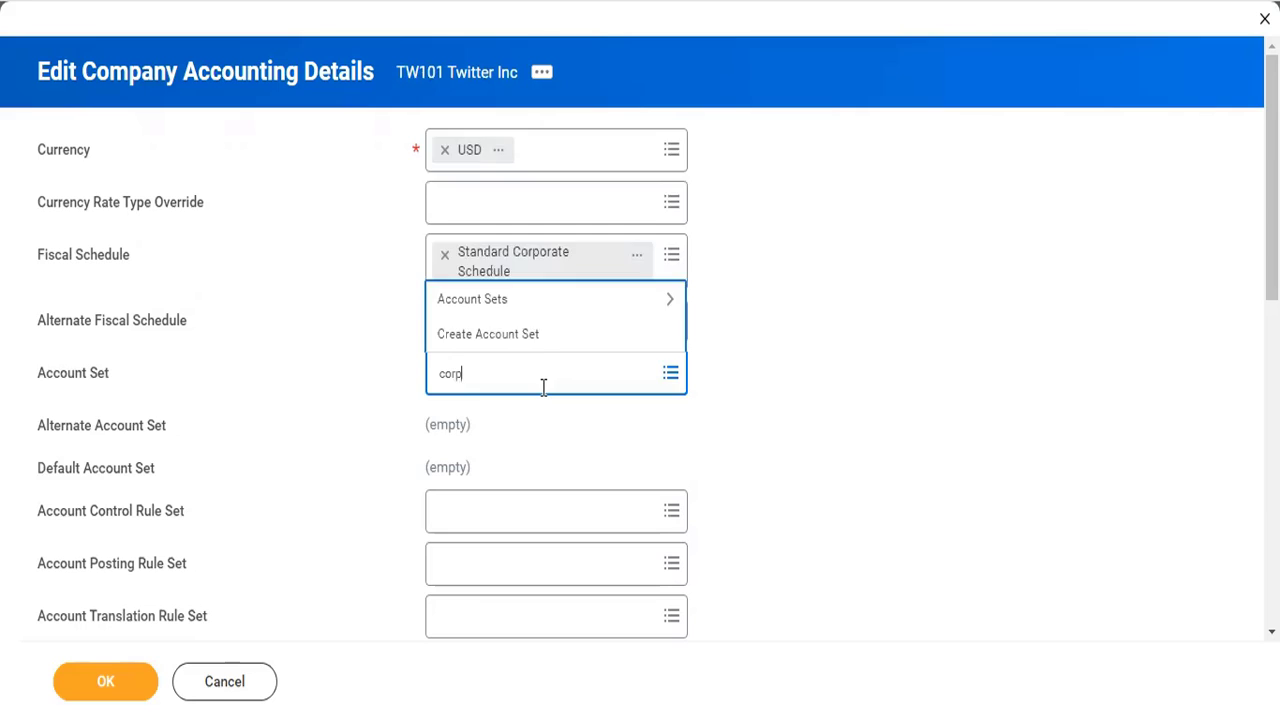
key(Return)
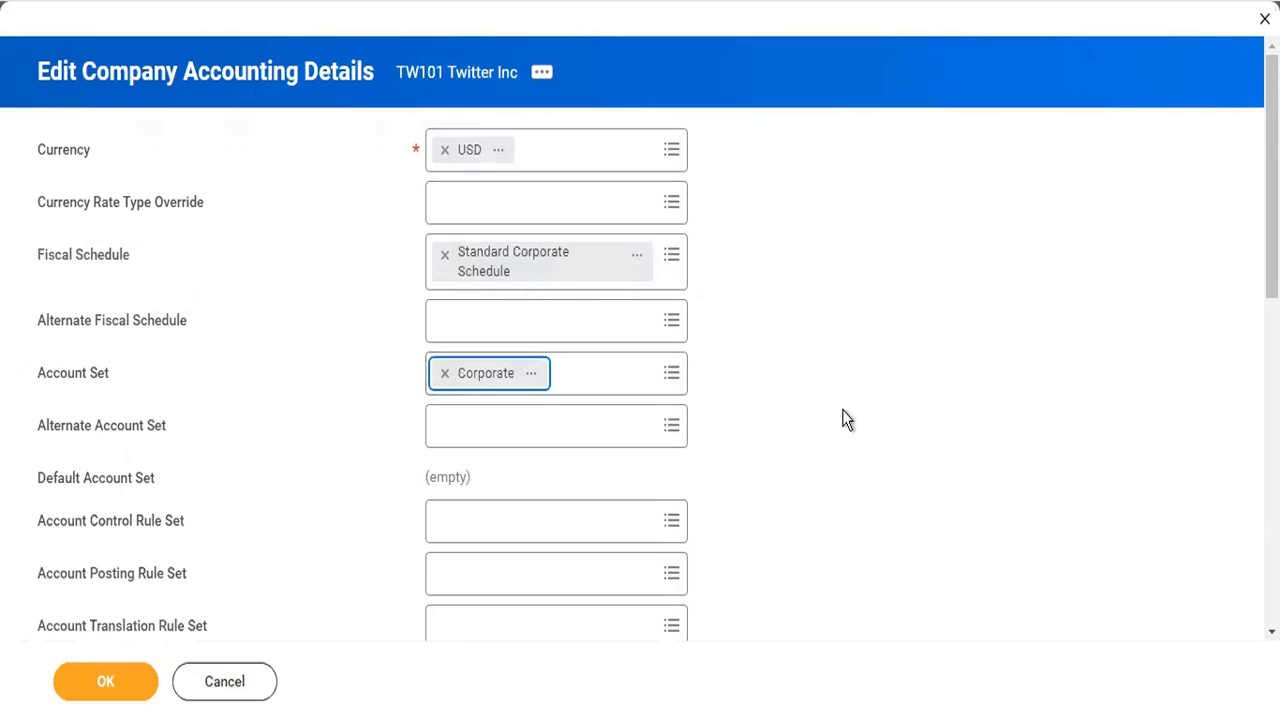
- Set the account control rule set to Standard Corporate Controls and the account posting rule set to Standard Corporate Account Posting Rule
scroll(843, 420, down, 3)
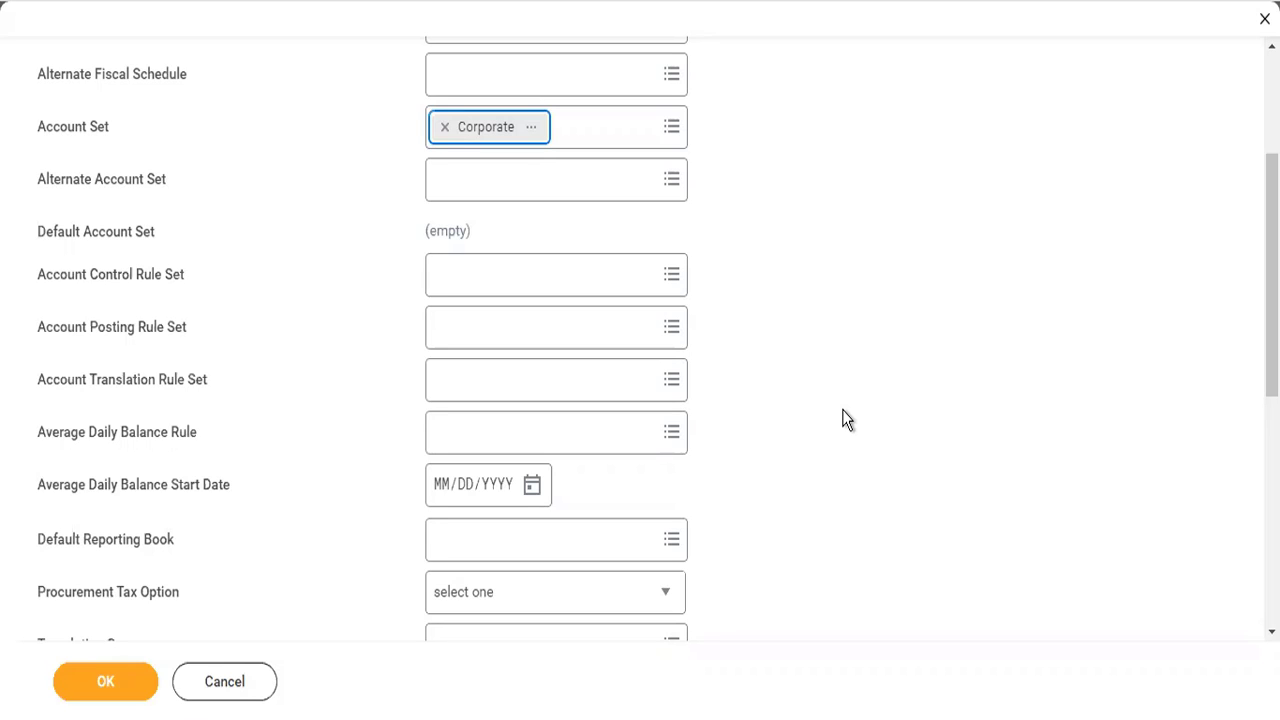
scroll(843, 419, up, 2)
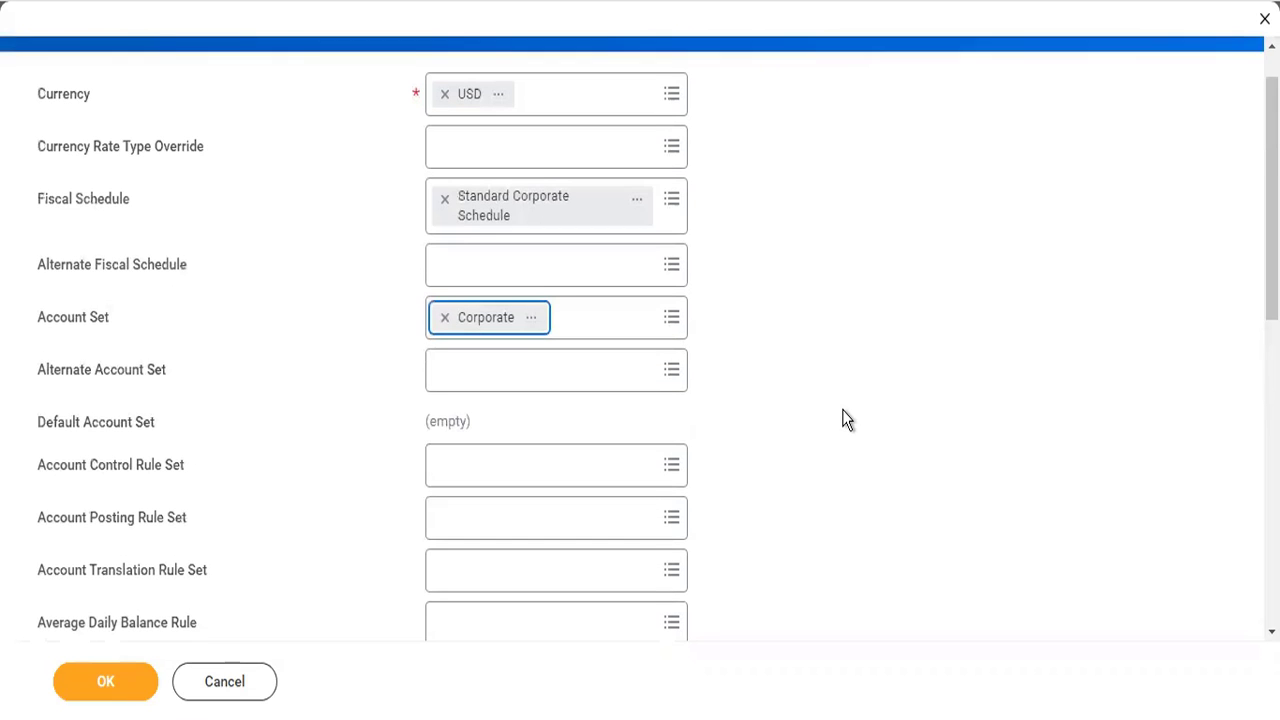
click(561, 472)
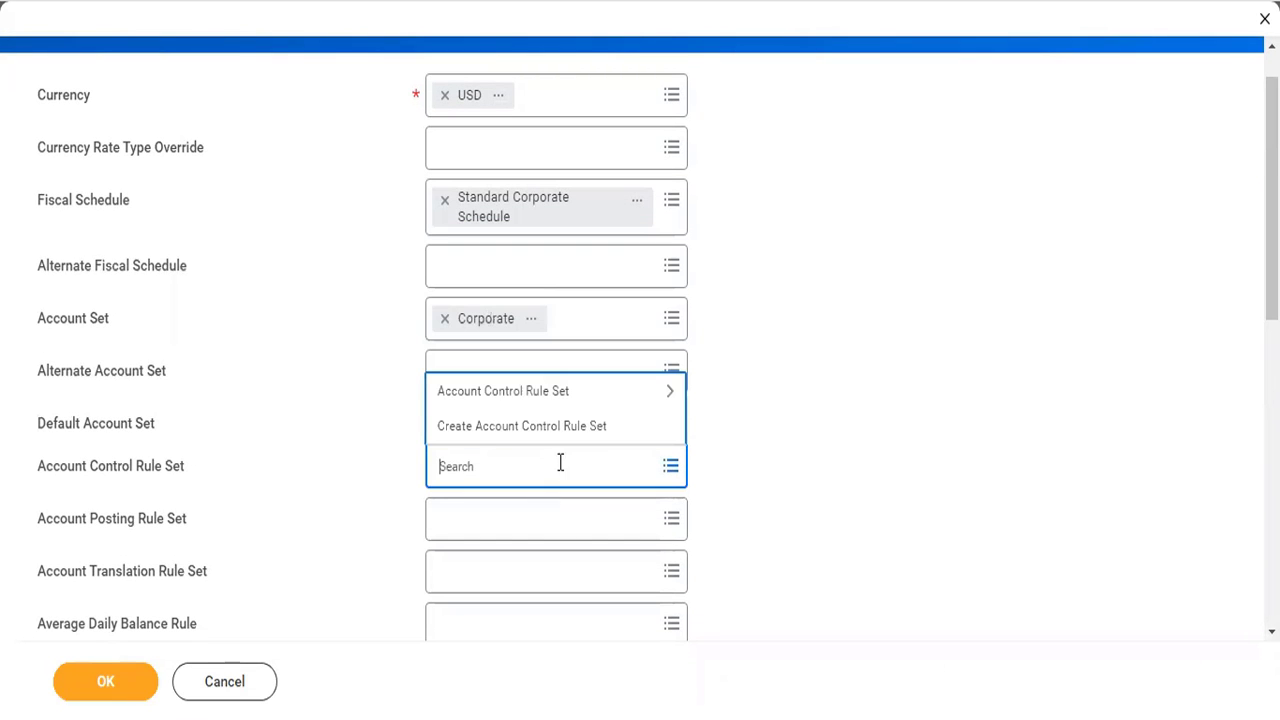
click(561, 393)
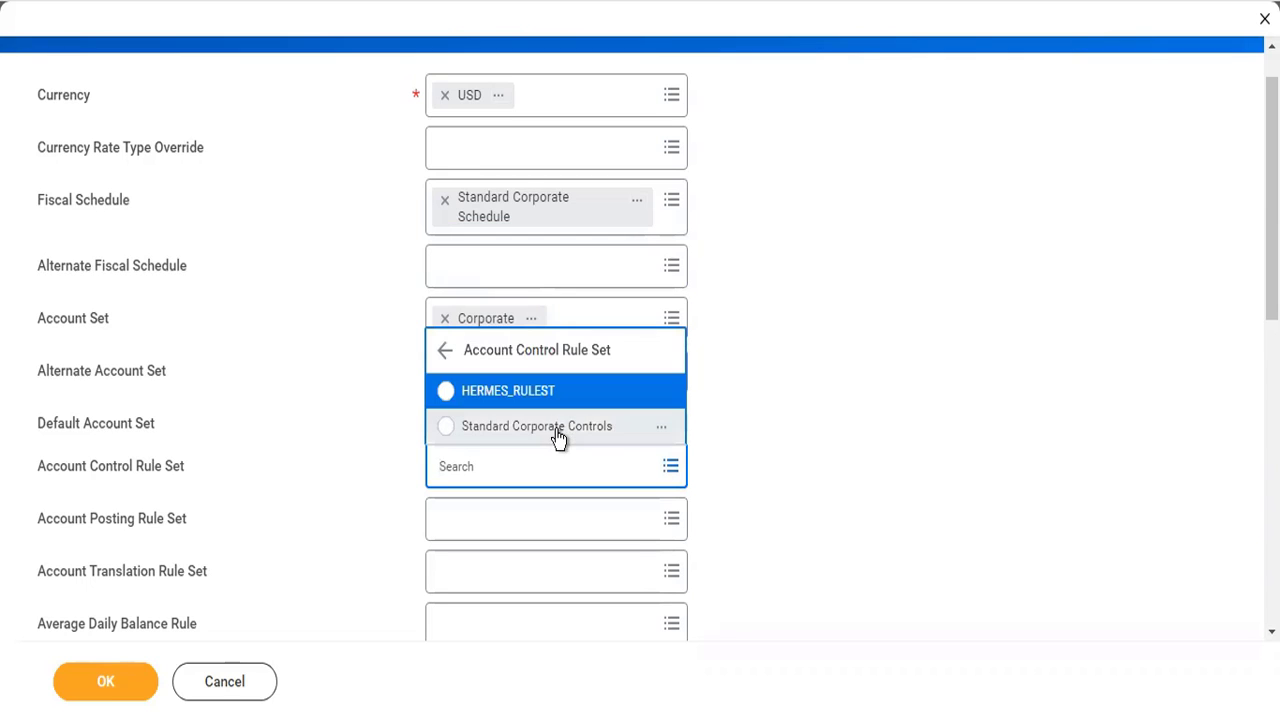
click(553, 428)
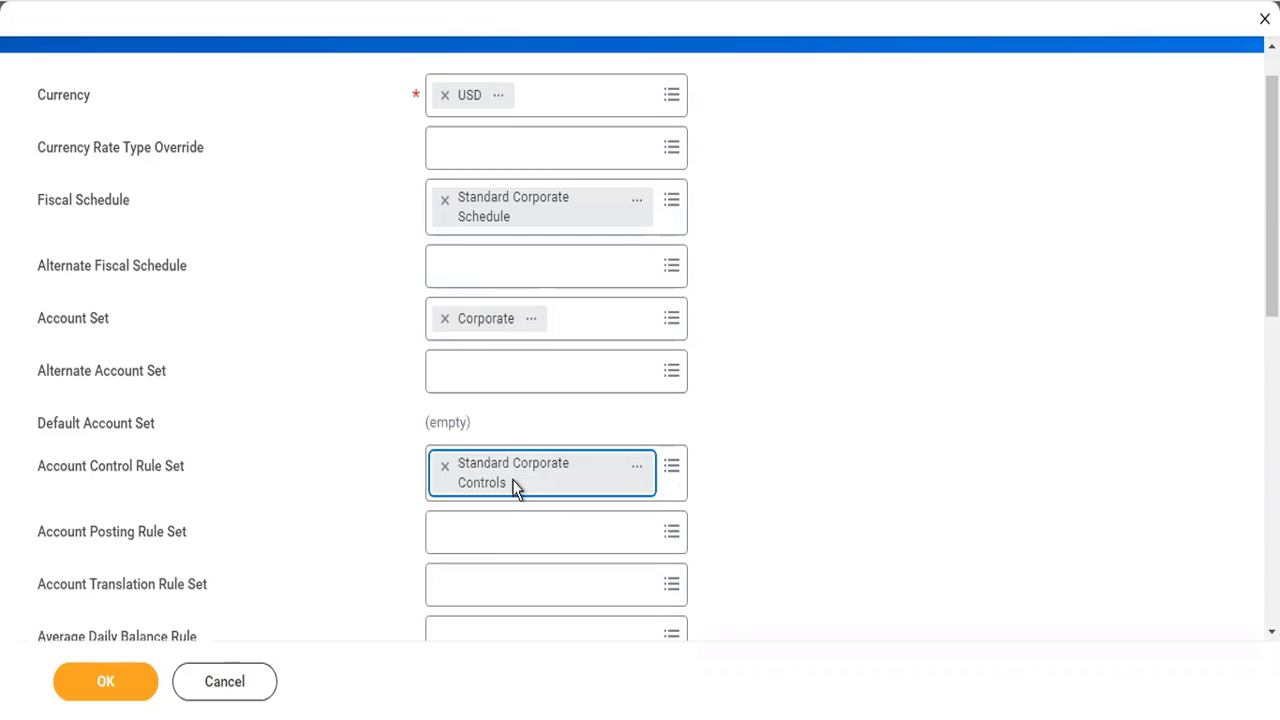
click(483, 526)
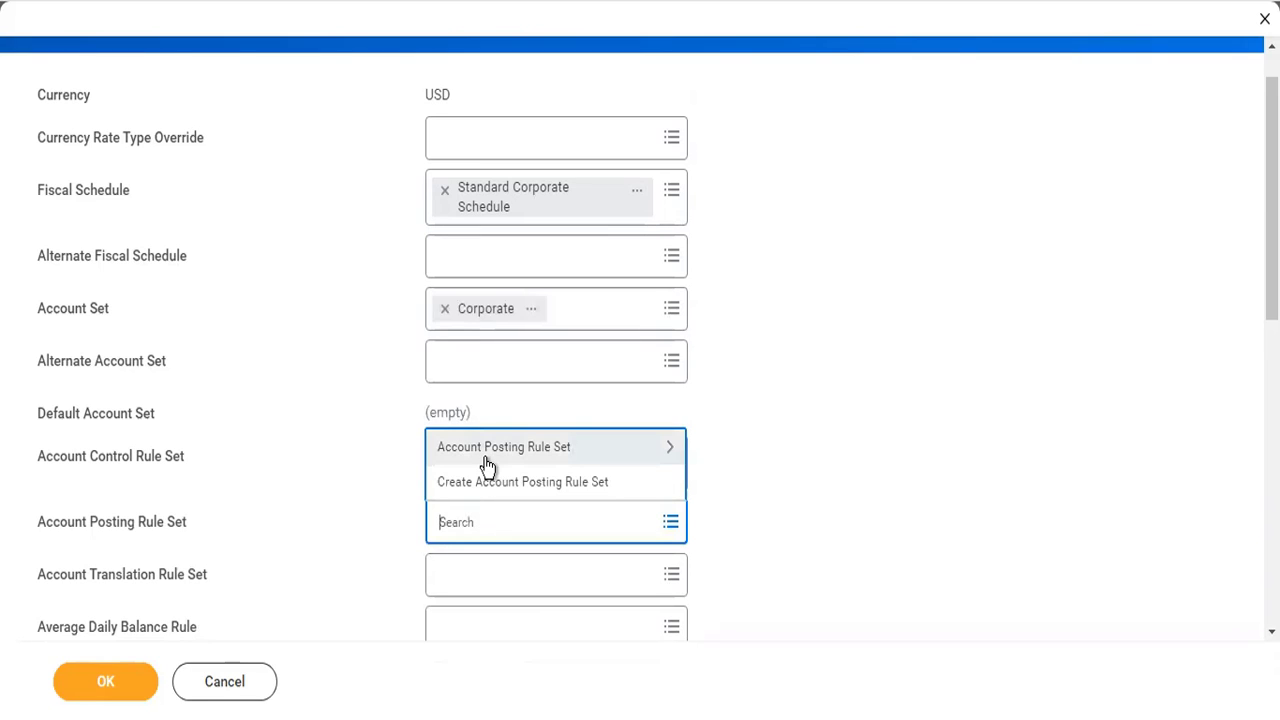
click(487, 465)
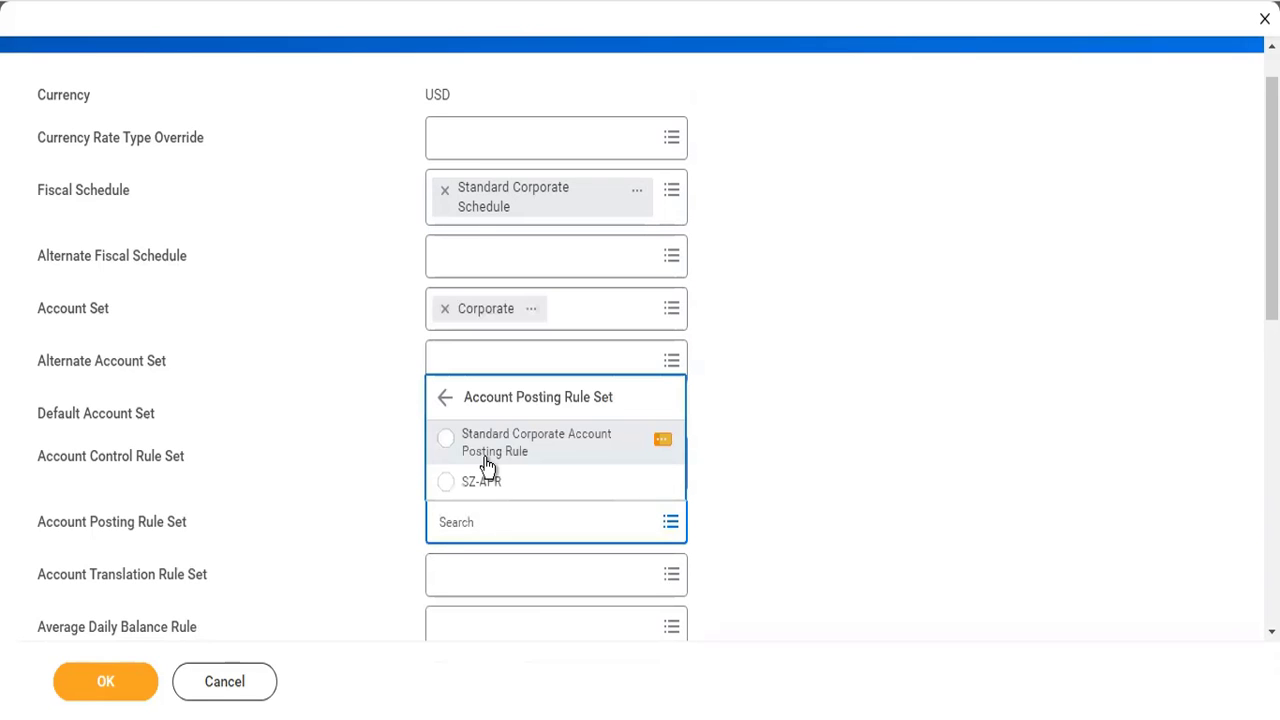
click(487, 465)
- Choose Reverse Debit/Credit as the journal reversal option and submit the company accounting details
scroll(745, 515, down, 3)
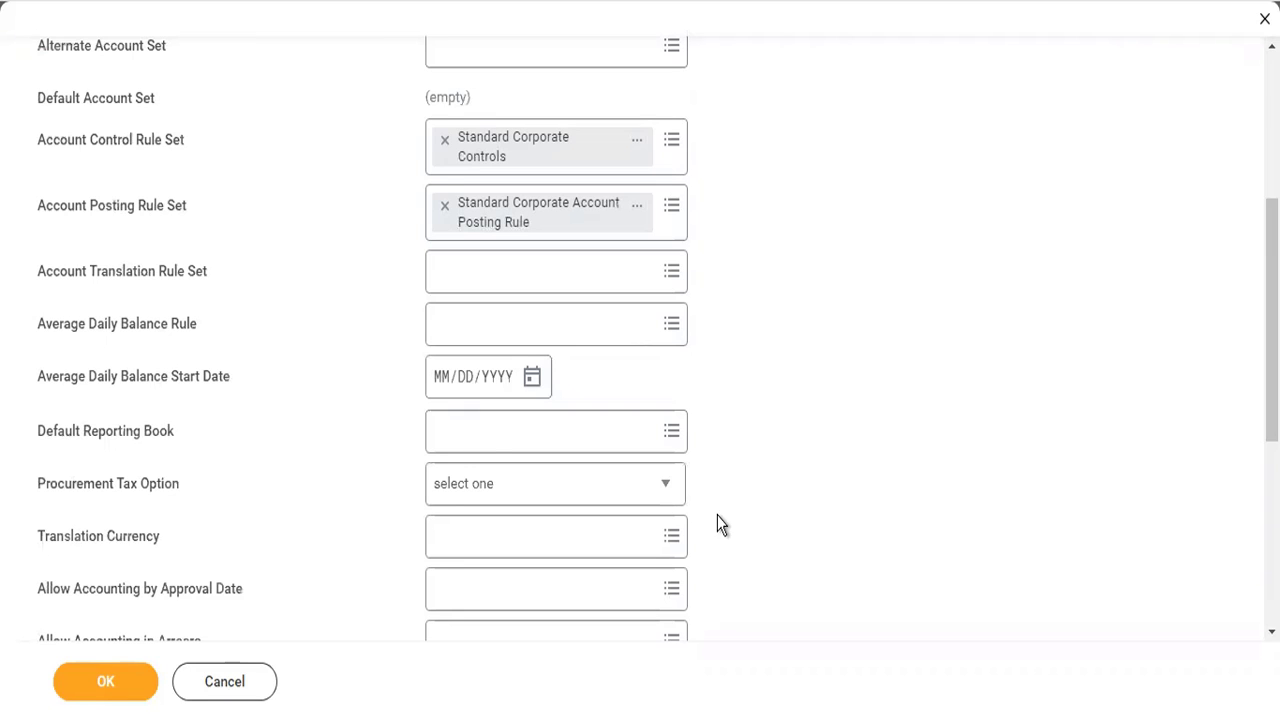
scroll(642, 515, down, 2)
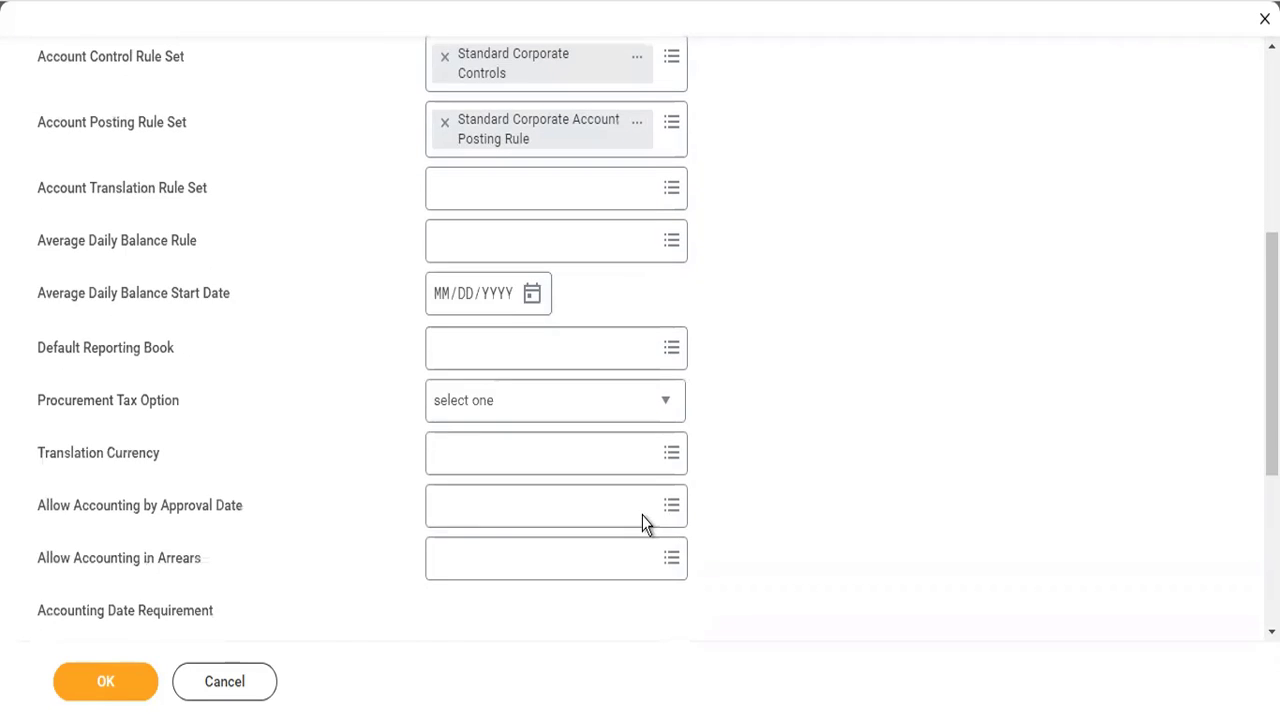
scroll(548, 543, down, 2)
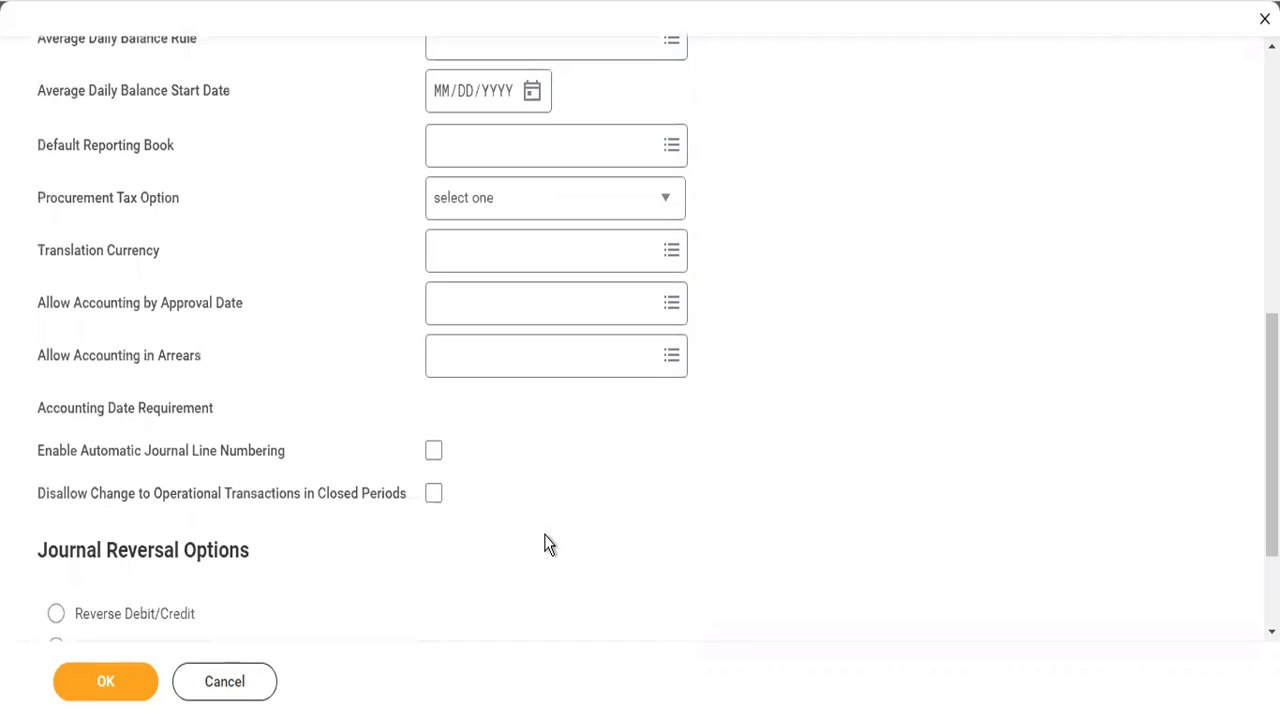
click(162, 613)
click(103, 690)
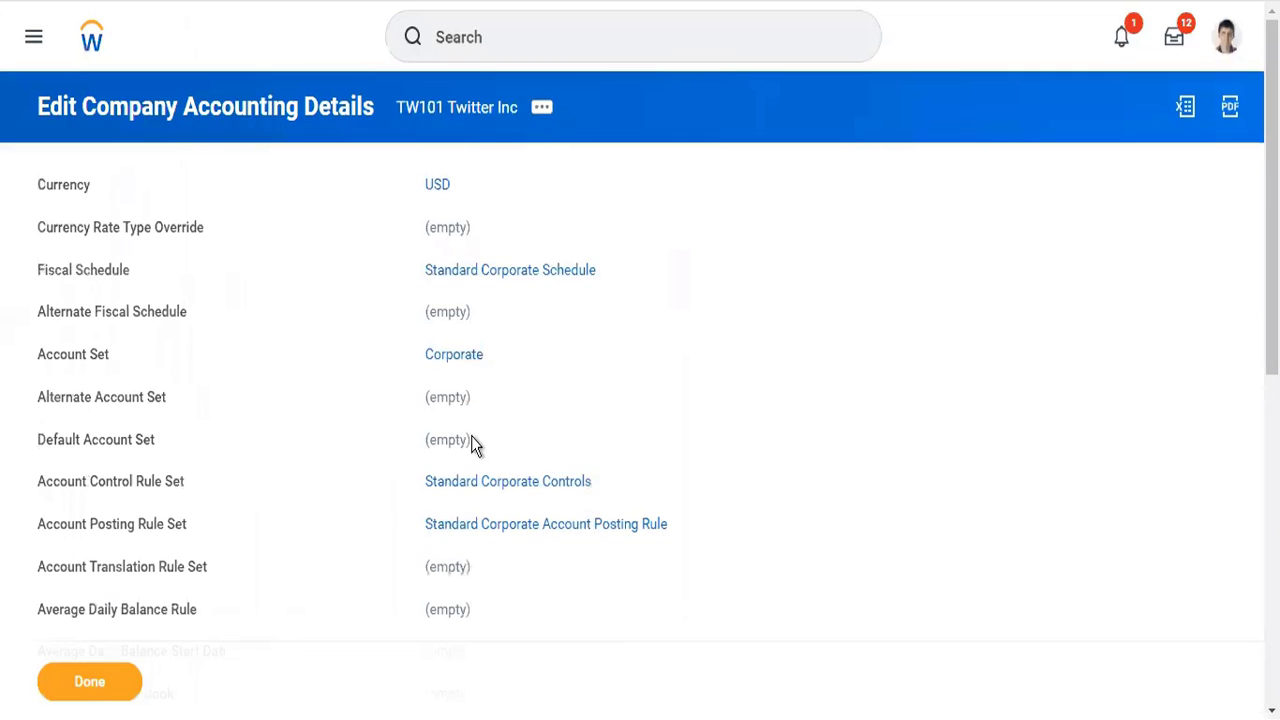
- Reopen the accounting details of TW101 Twitter Inc for editing
click(541, 107)
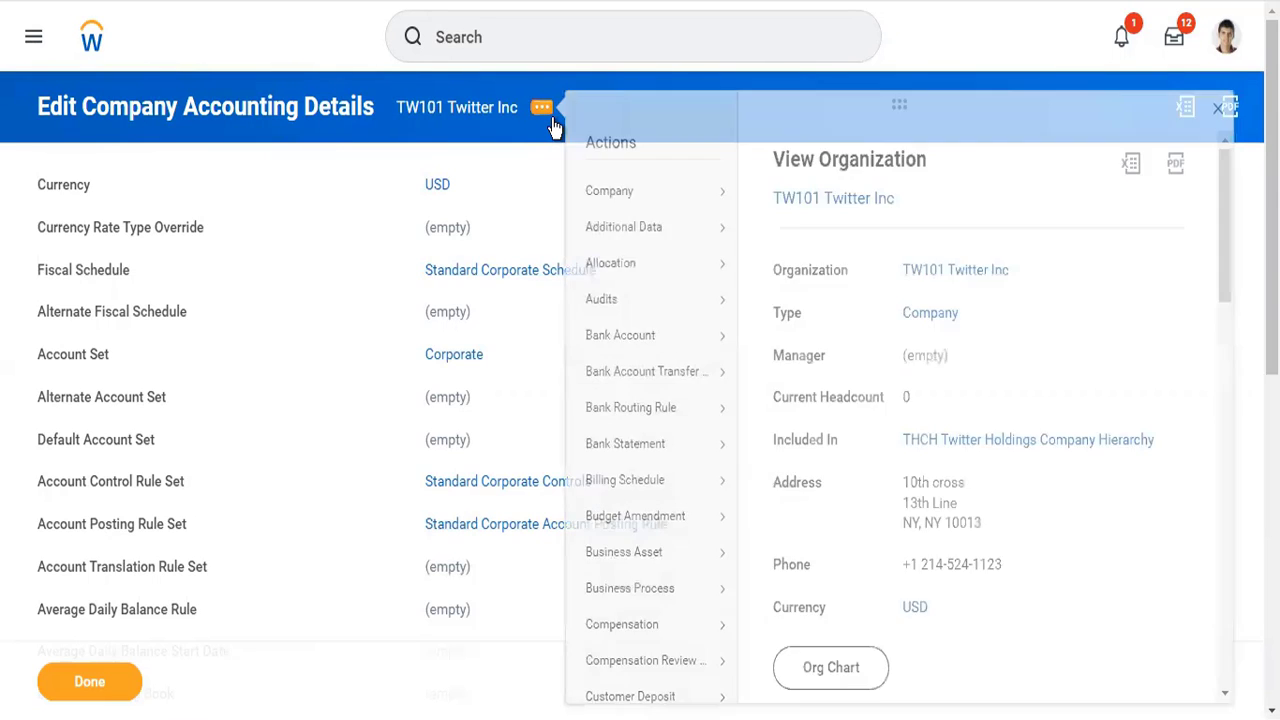
click(541, 107)
click(541, 107)
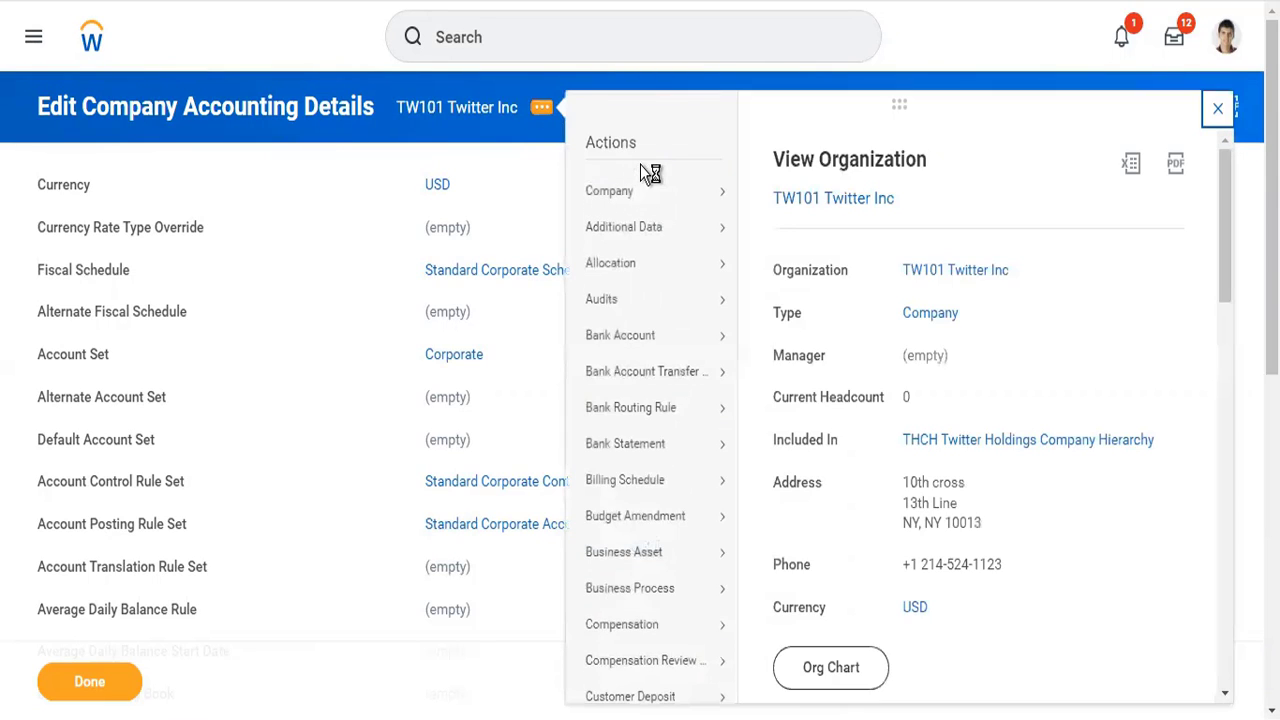
mouse_move(695, 193)
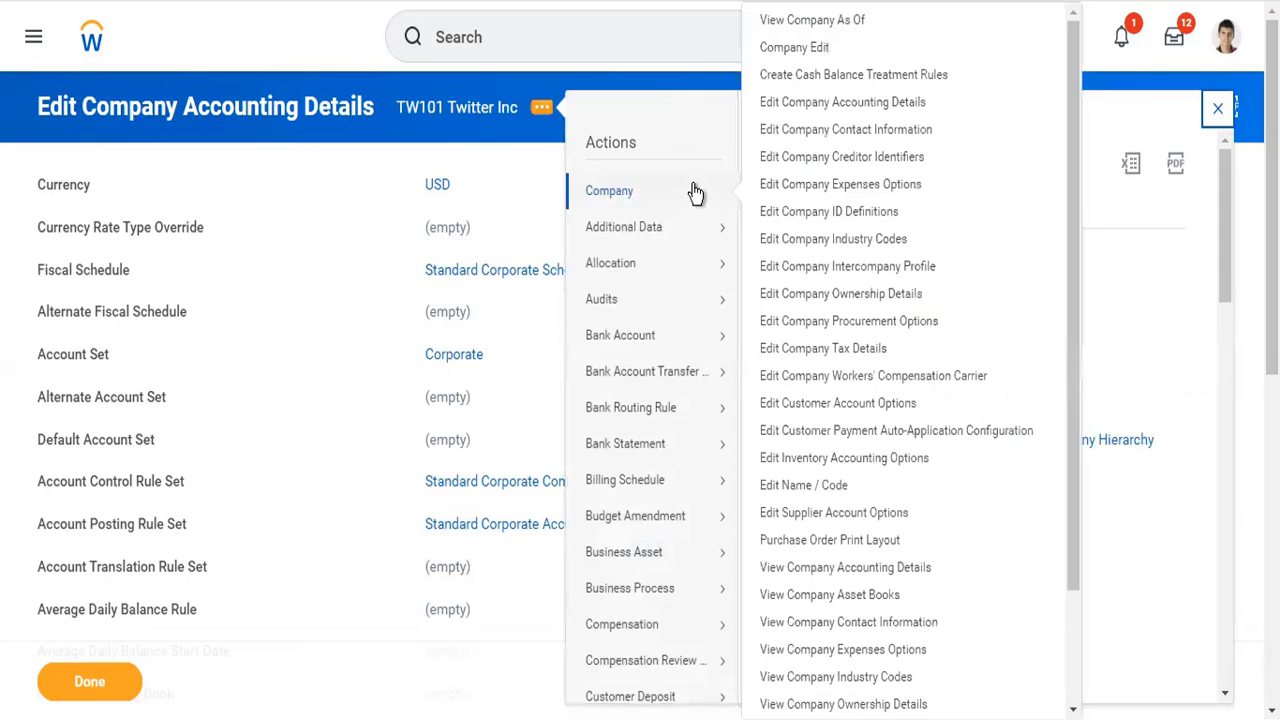
click(857, 103)
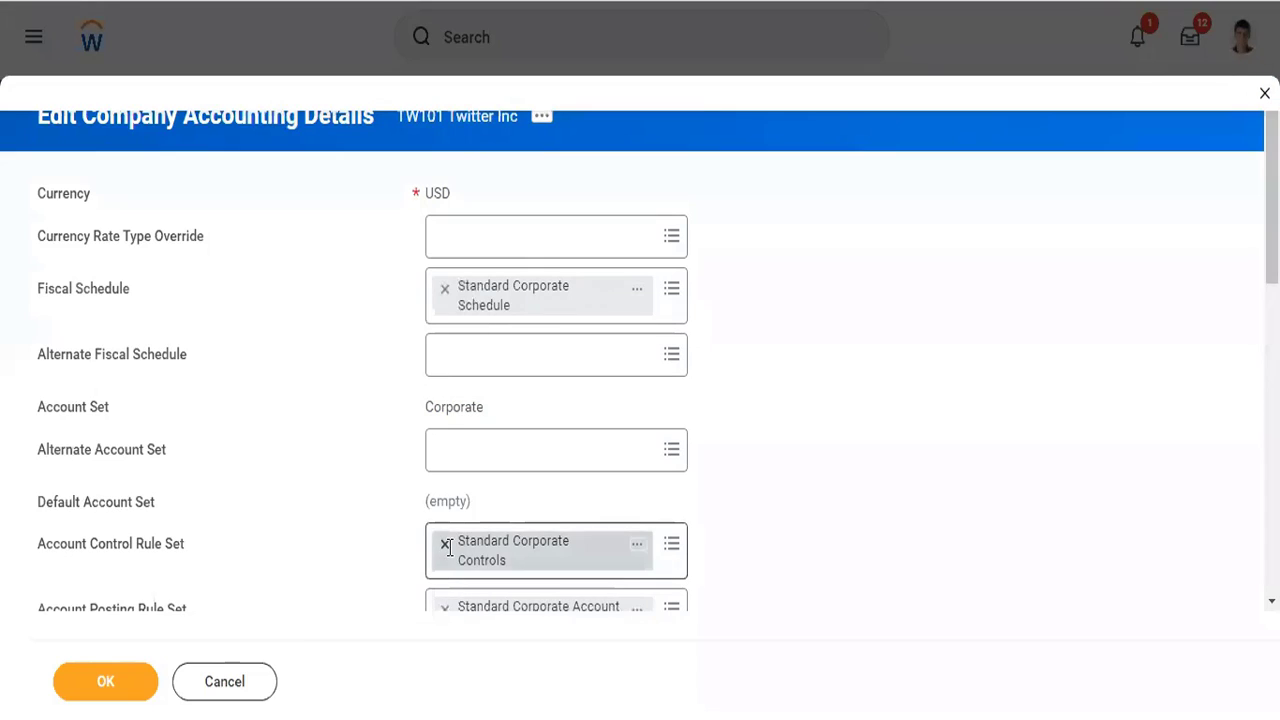
- Clear the account control rule set and select Standard Corporate Controls for it again
click(445, 544)
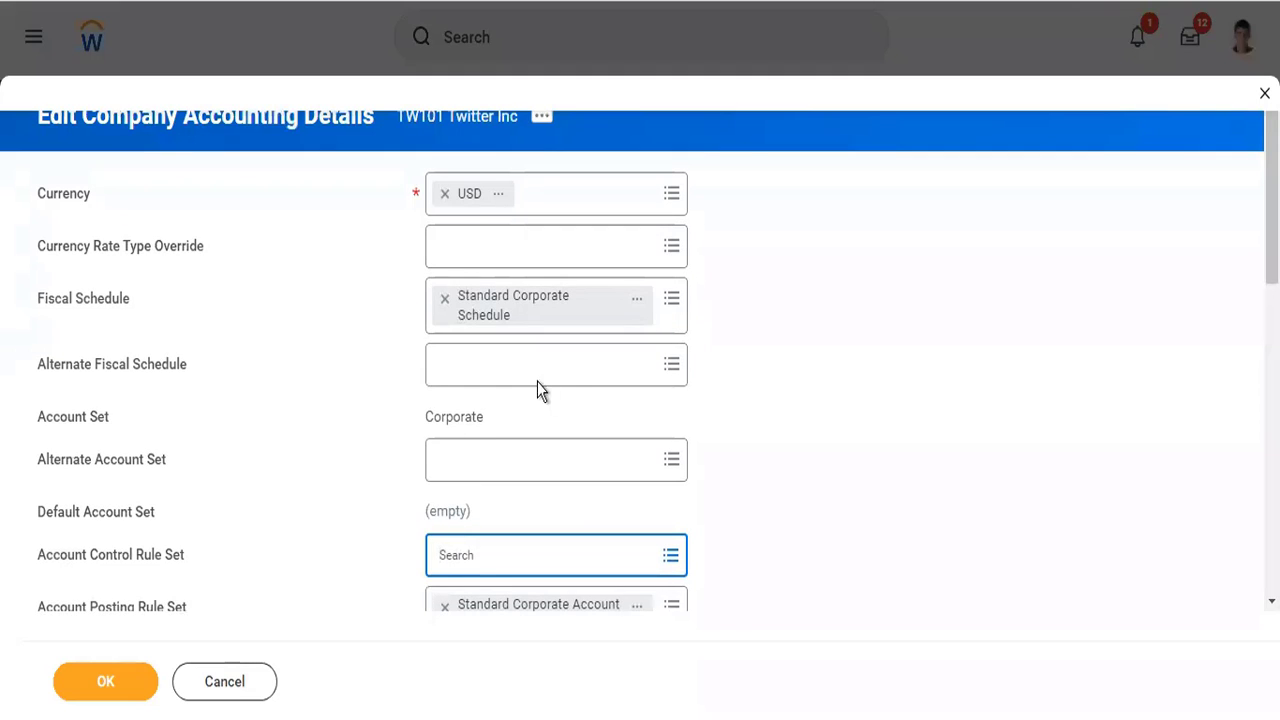
click(513, 558)
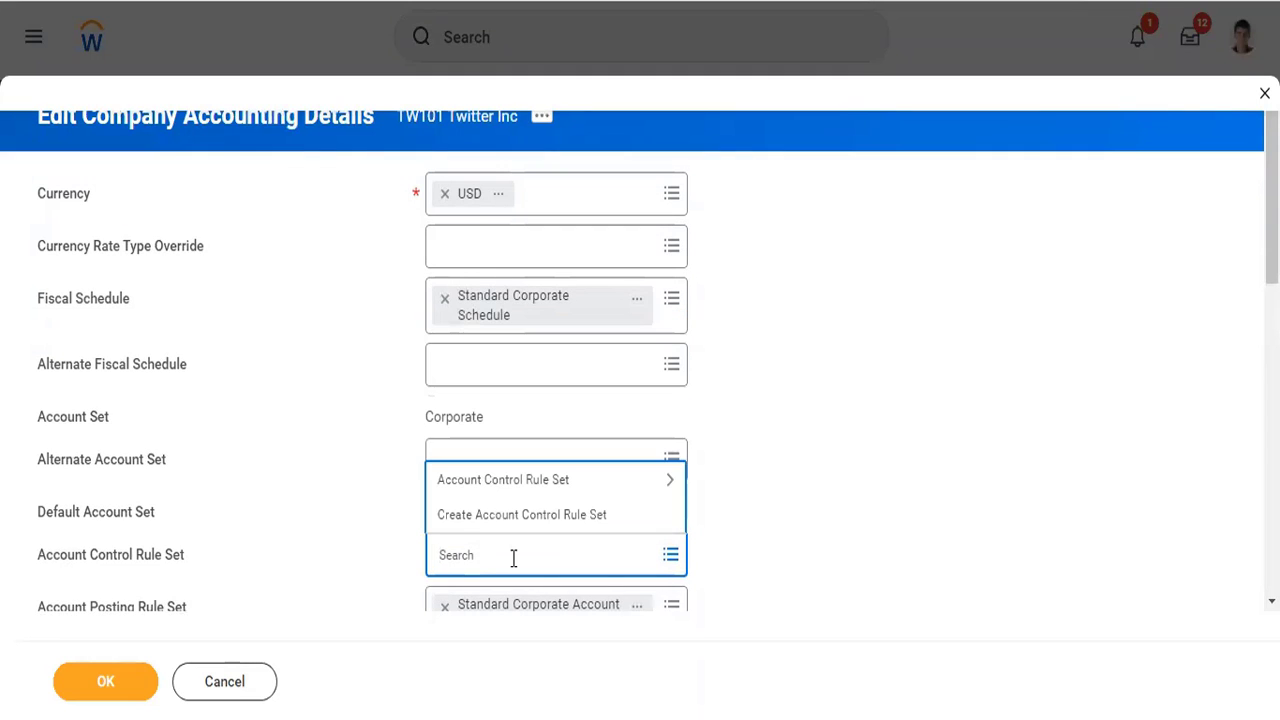
click(520, 482)
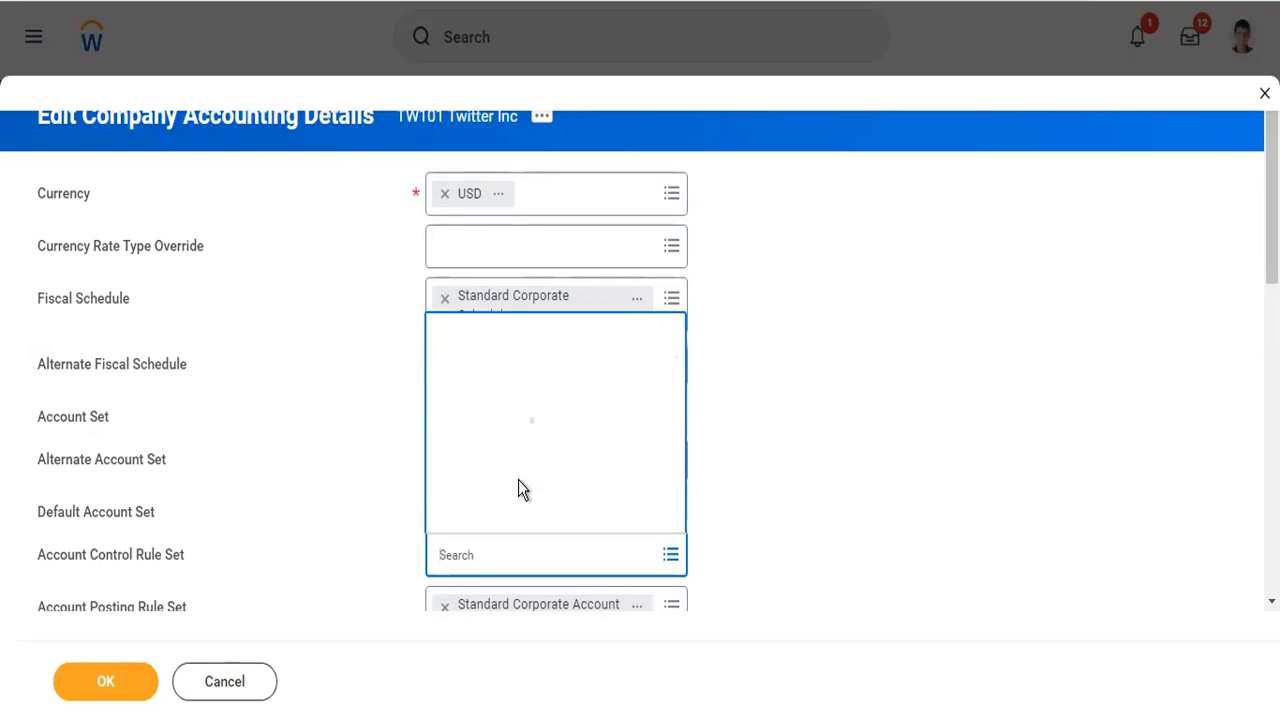
click(520, 516)
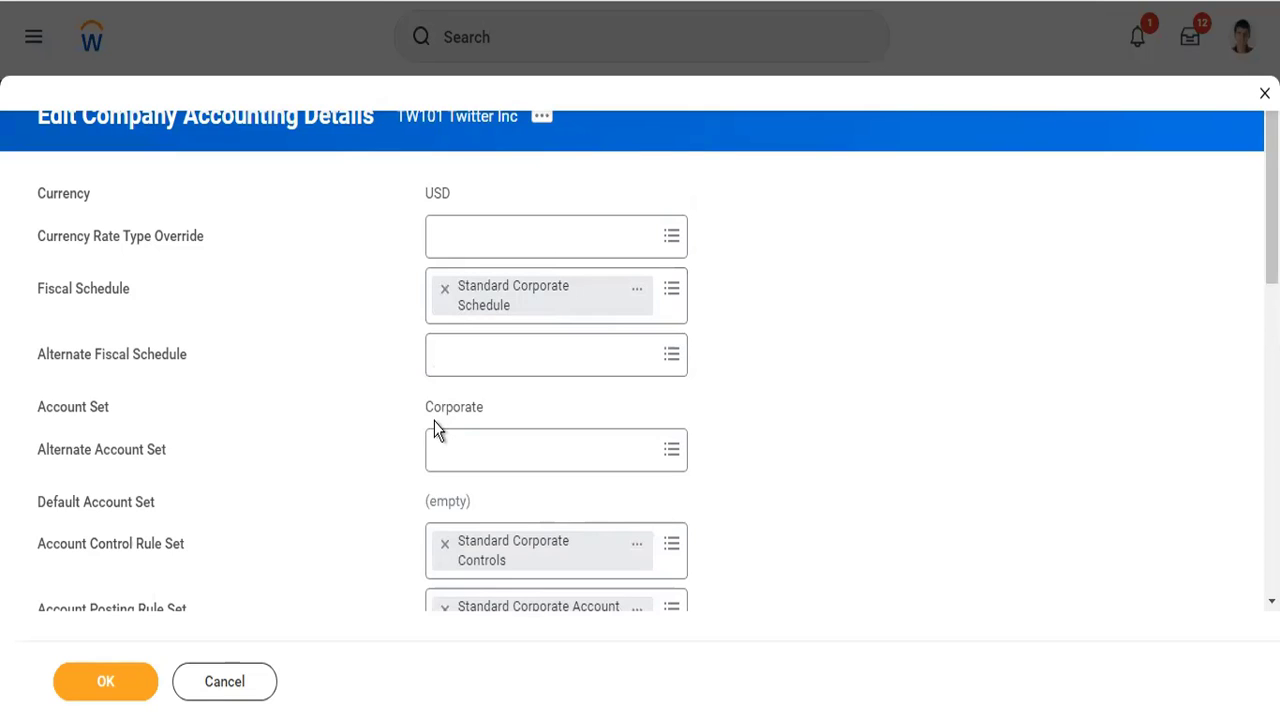
- Open the Standard Corporate Controls rule set in a new tab and examine its general threshold and ledger account approval thresholds
scroll(504, 474, down, 3)
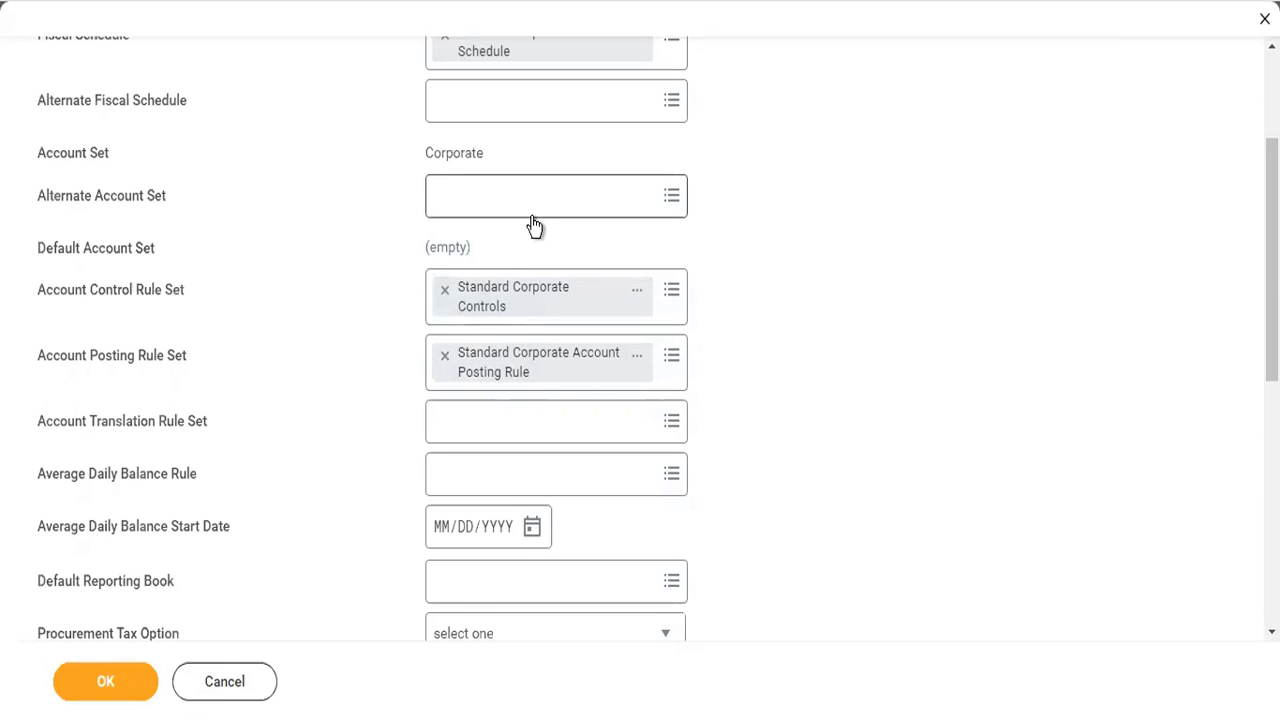
right_click(518, 314)
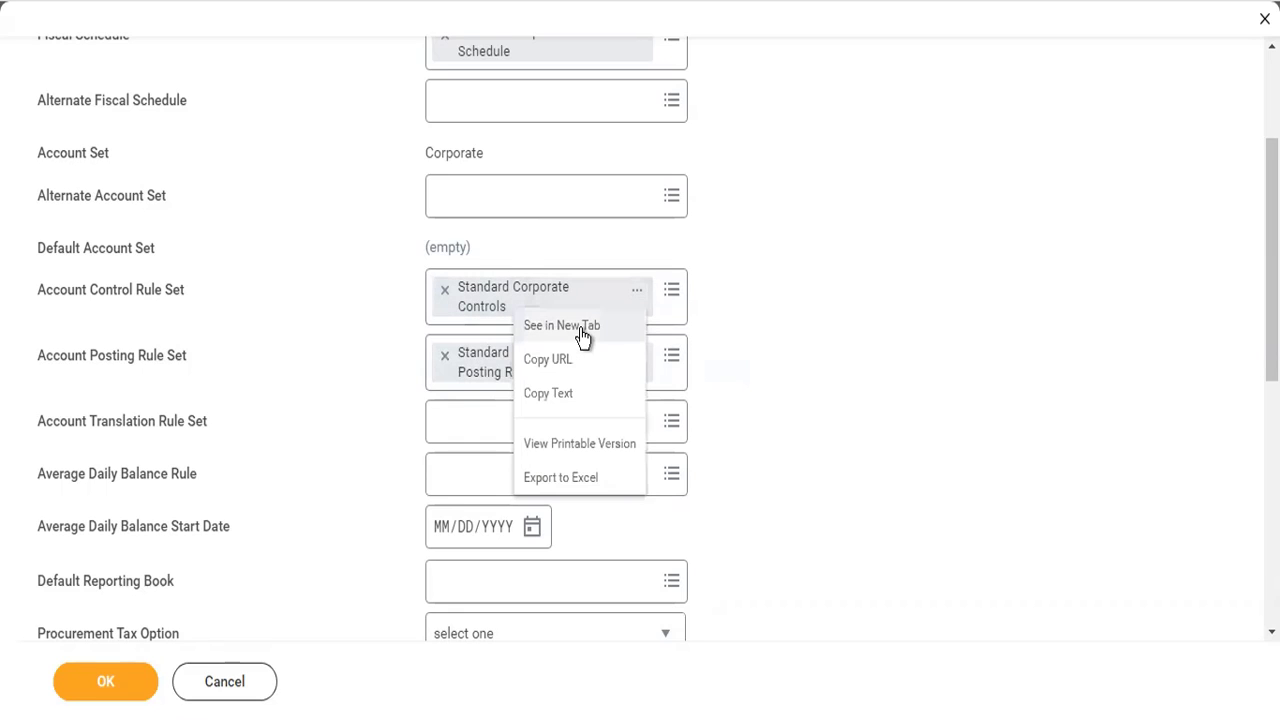
click(583, 330)
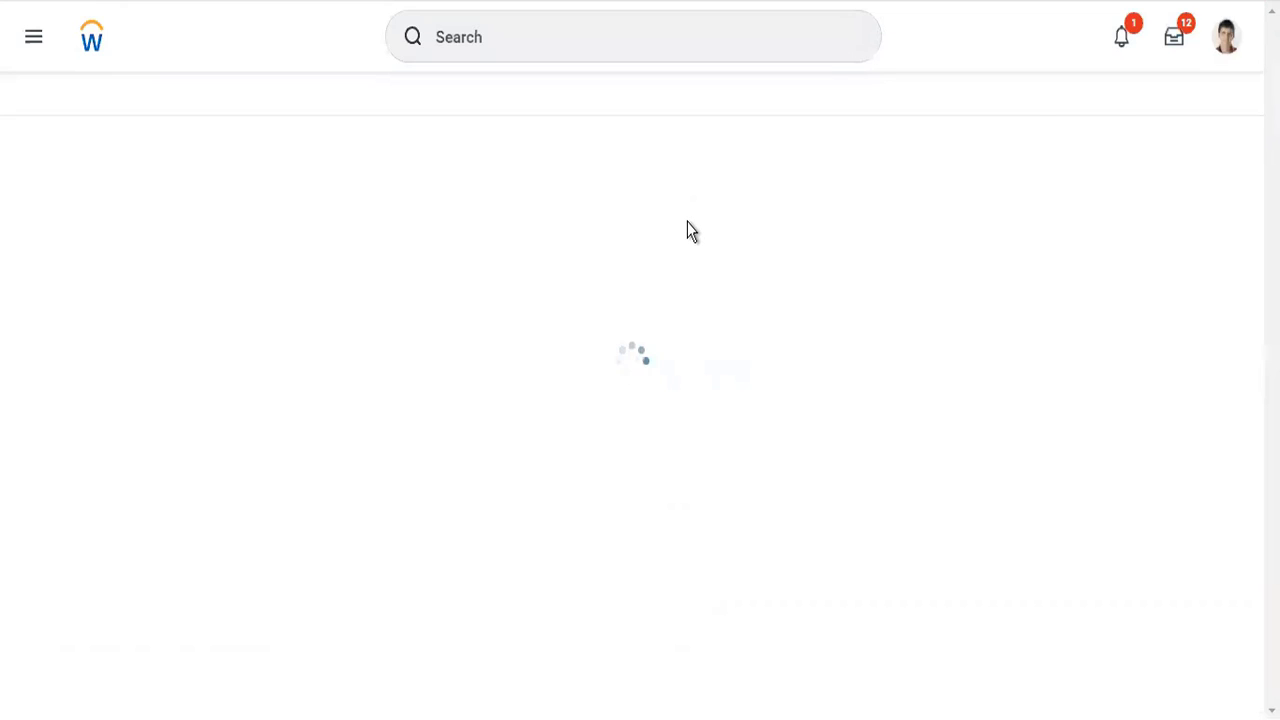
scroll(679, 183, down, 3)
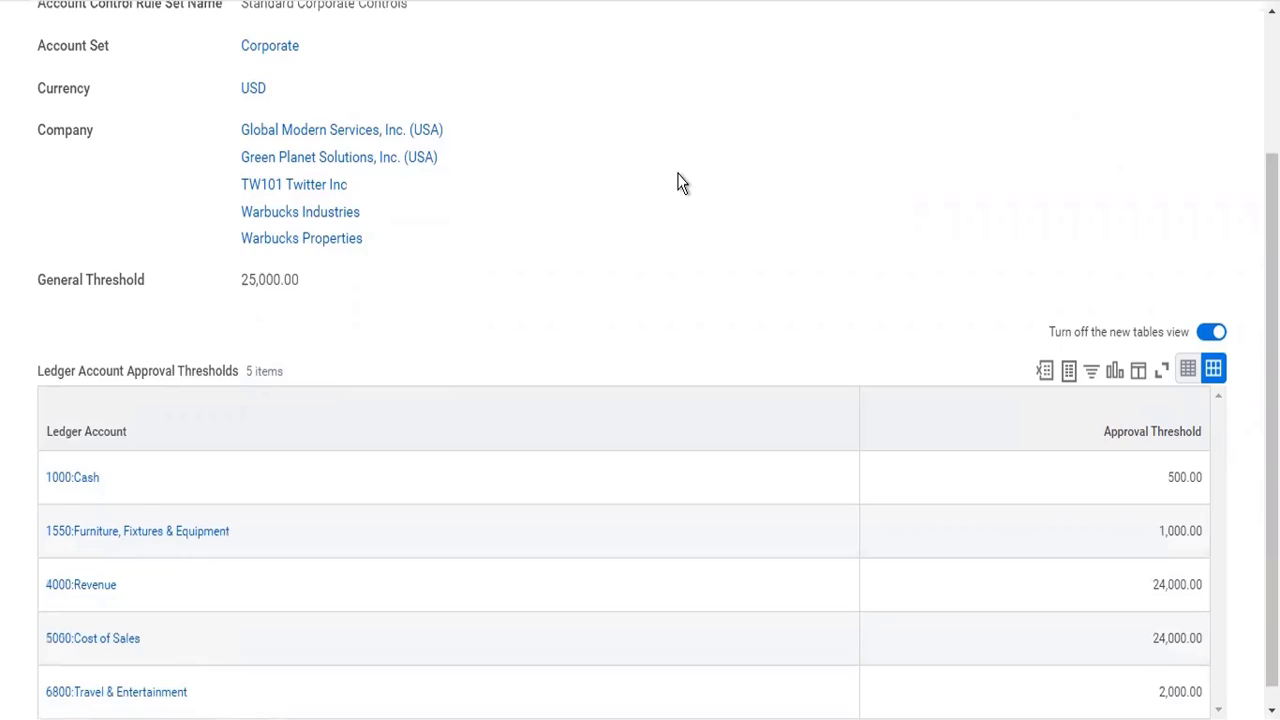
scroll(679, 183, up, 3)
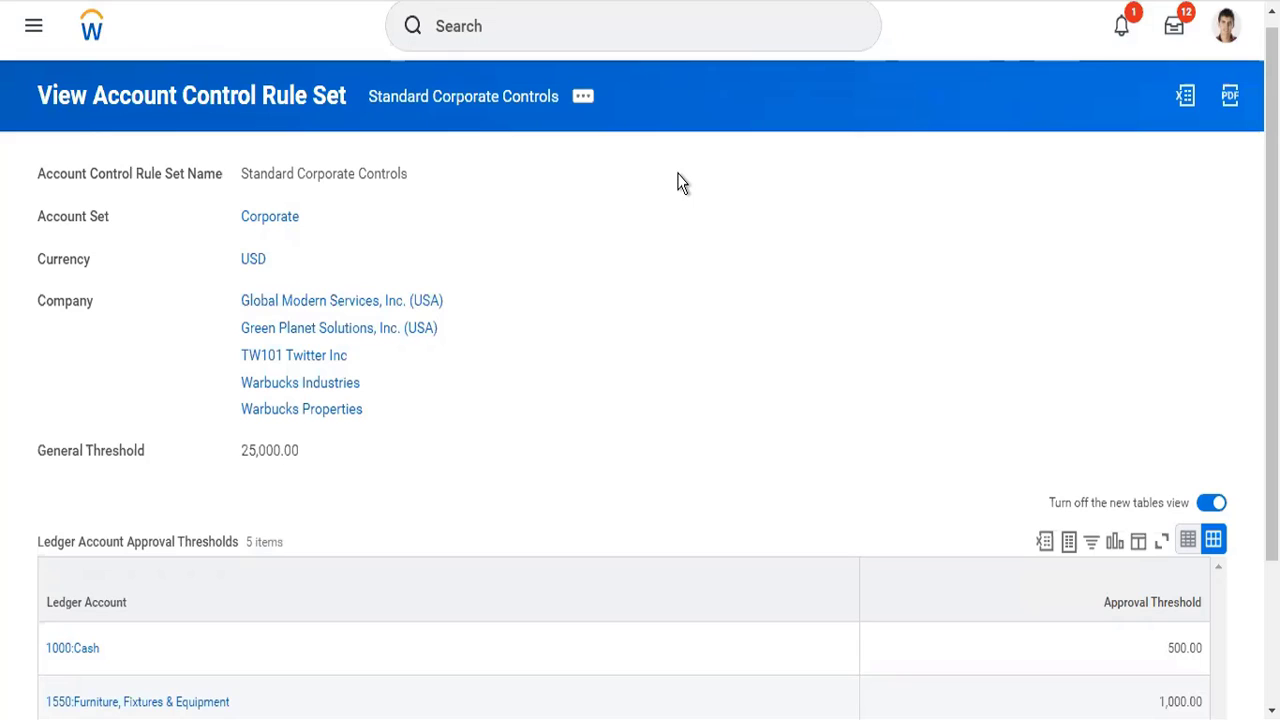
scroll(509, 409, down, 2)
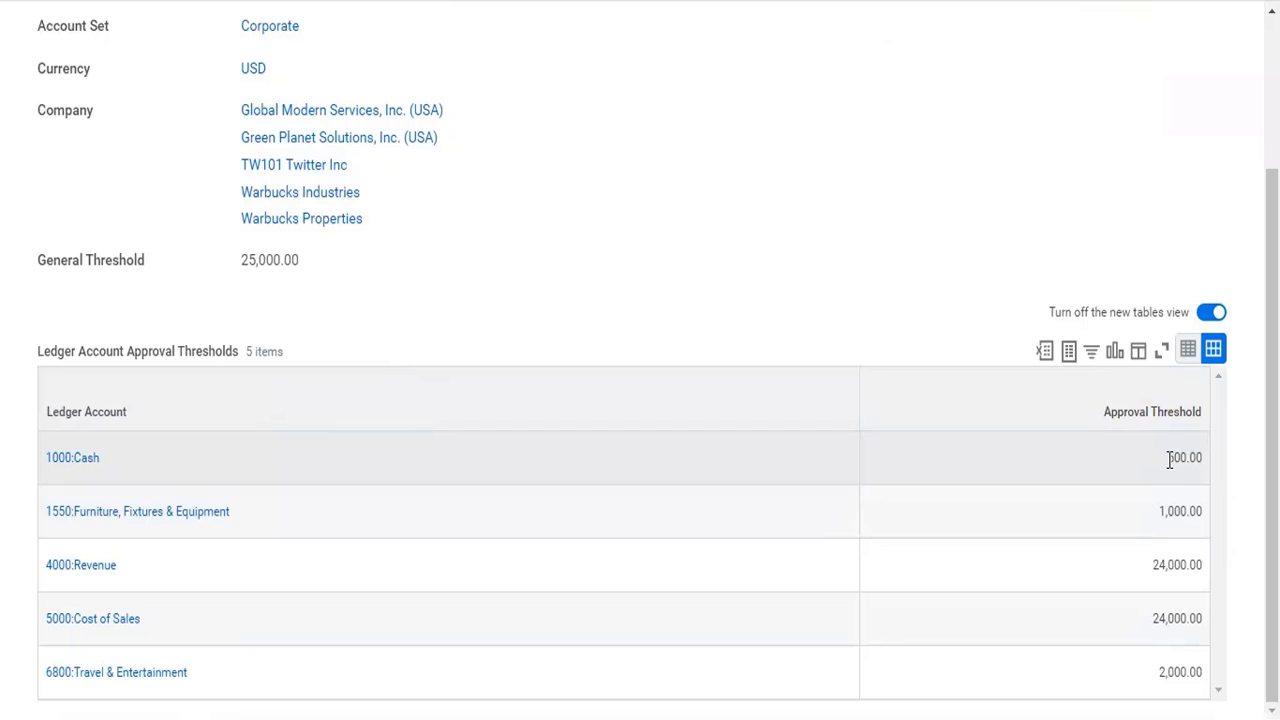
right_click(1205, 466)
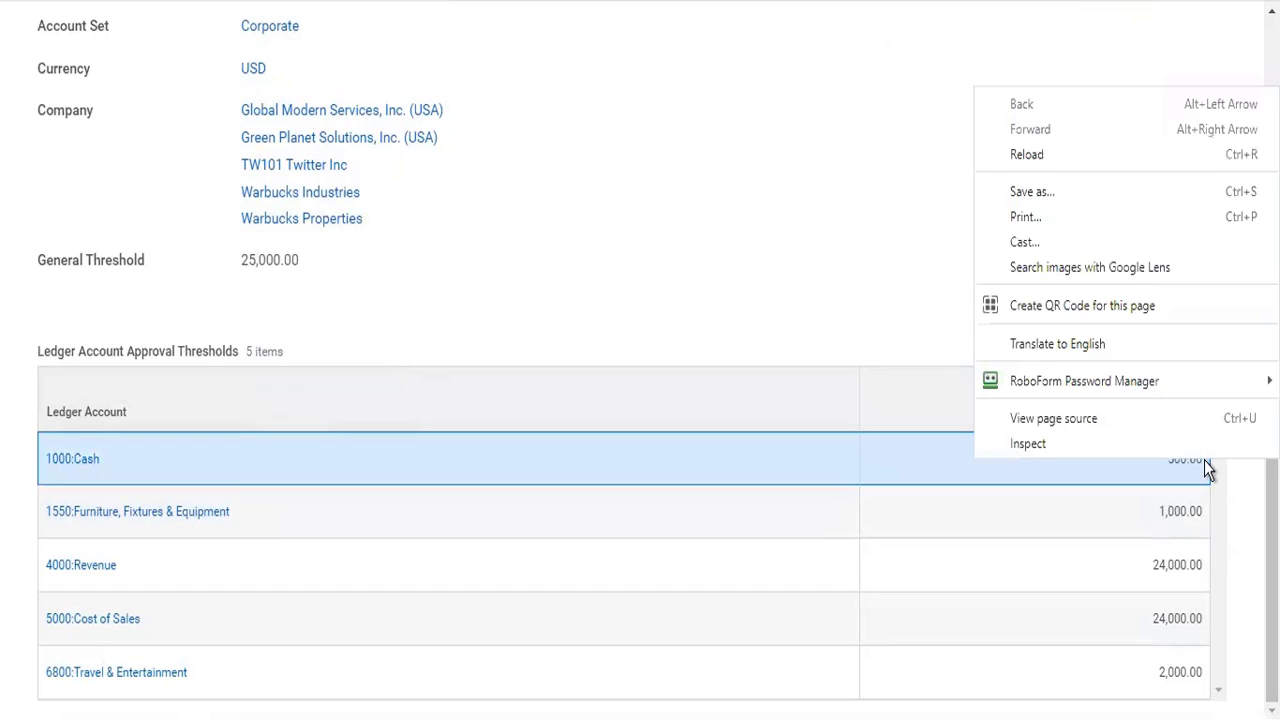
click(814, 287)
mouse_move(102, 464)
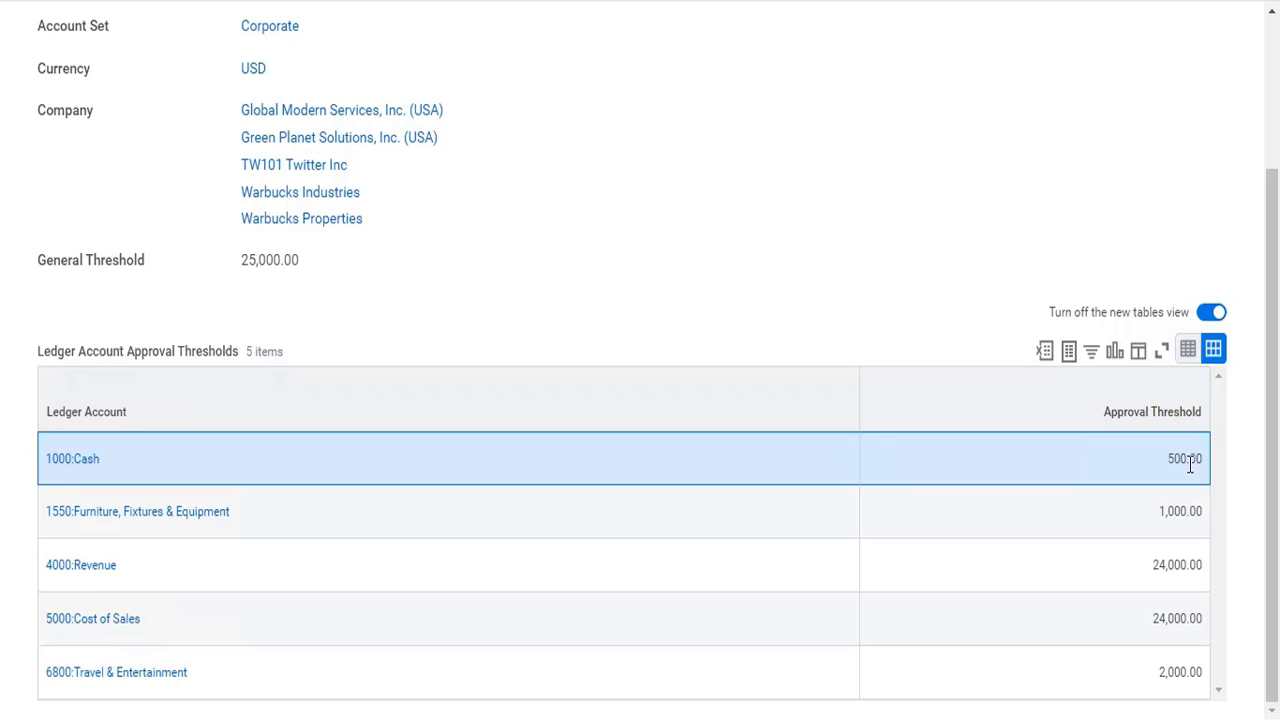
- Search for "cr acc contr" and open the Create Account Control Rule Set task
scroll(1190, 465, up, 2)
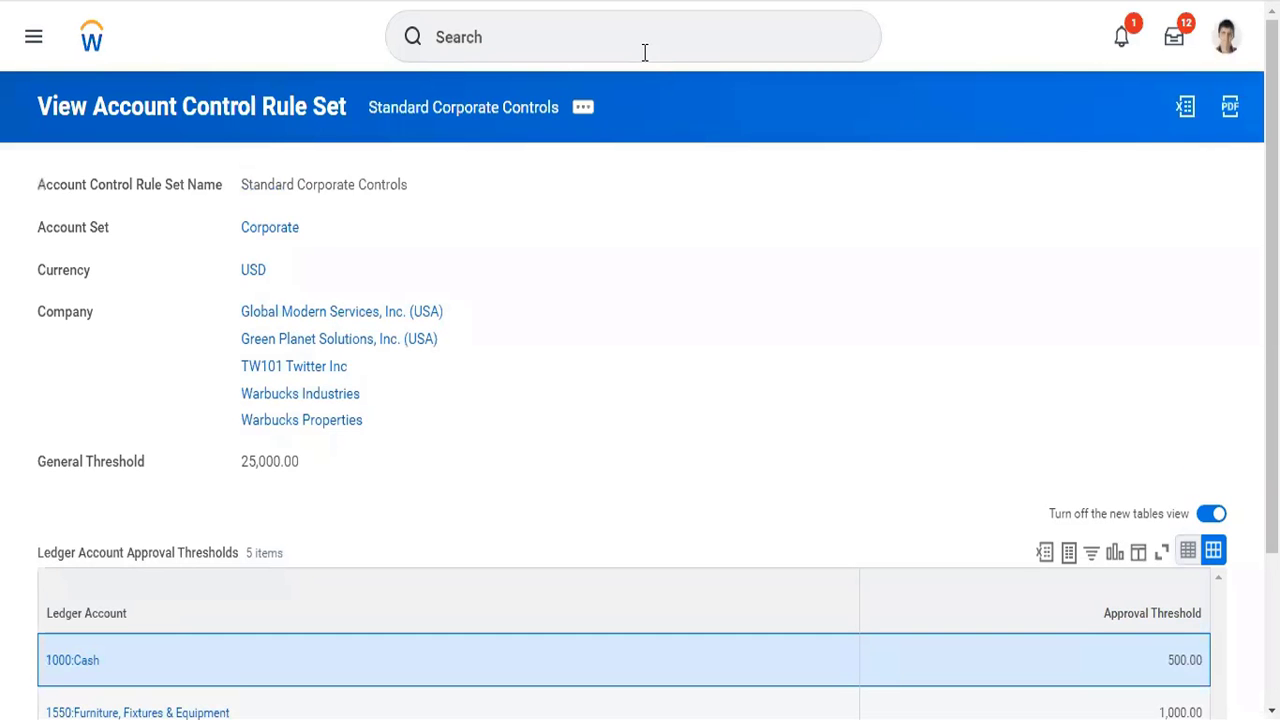
click(644, 50)
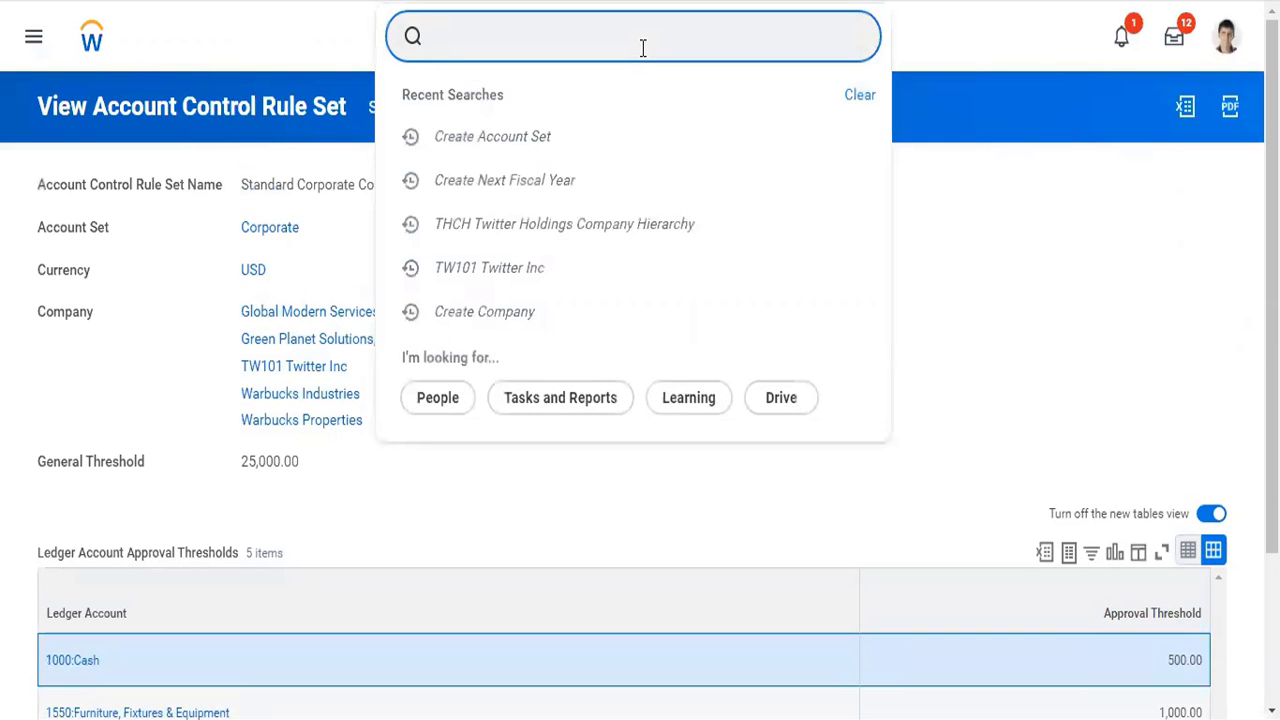
text(cr acc contr)
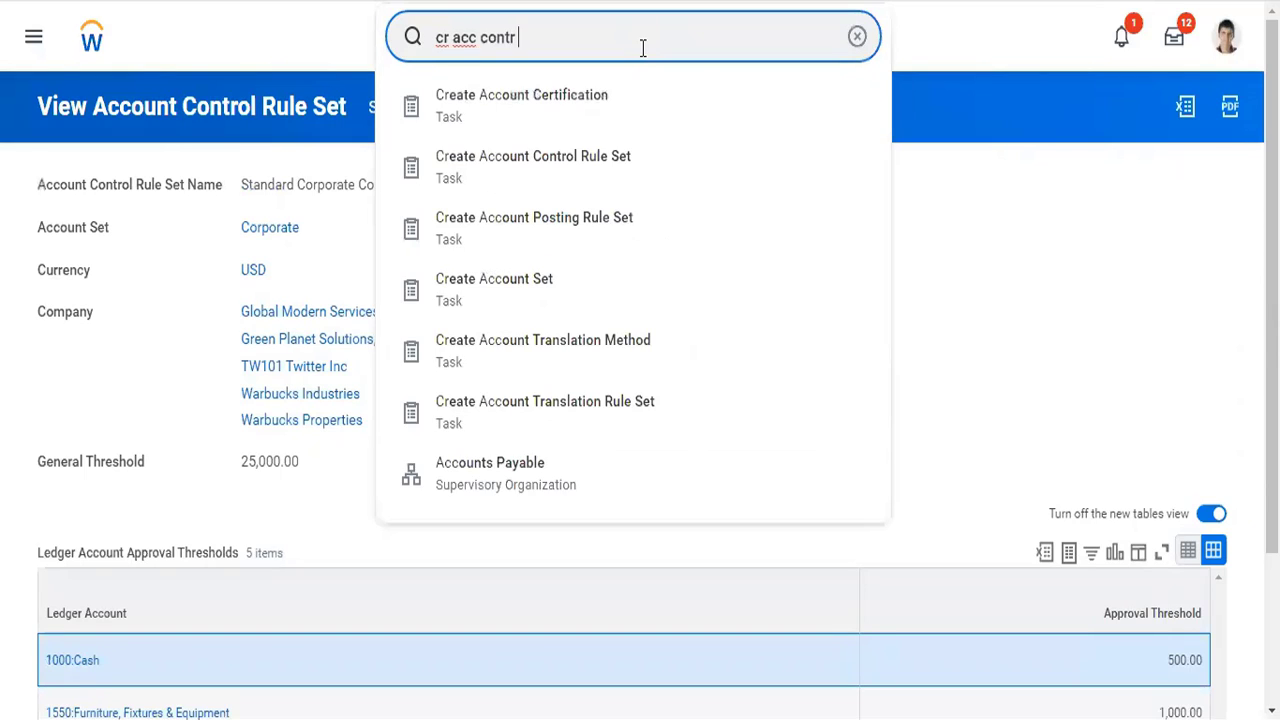
key(Down)
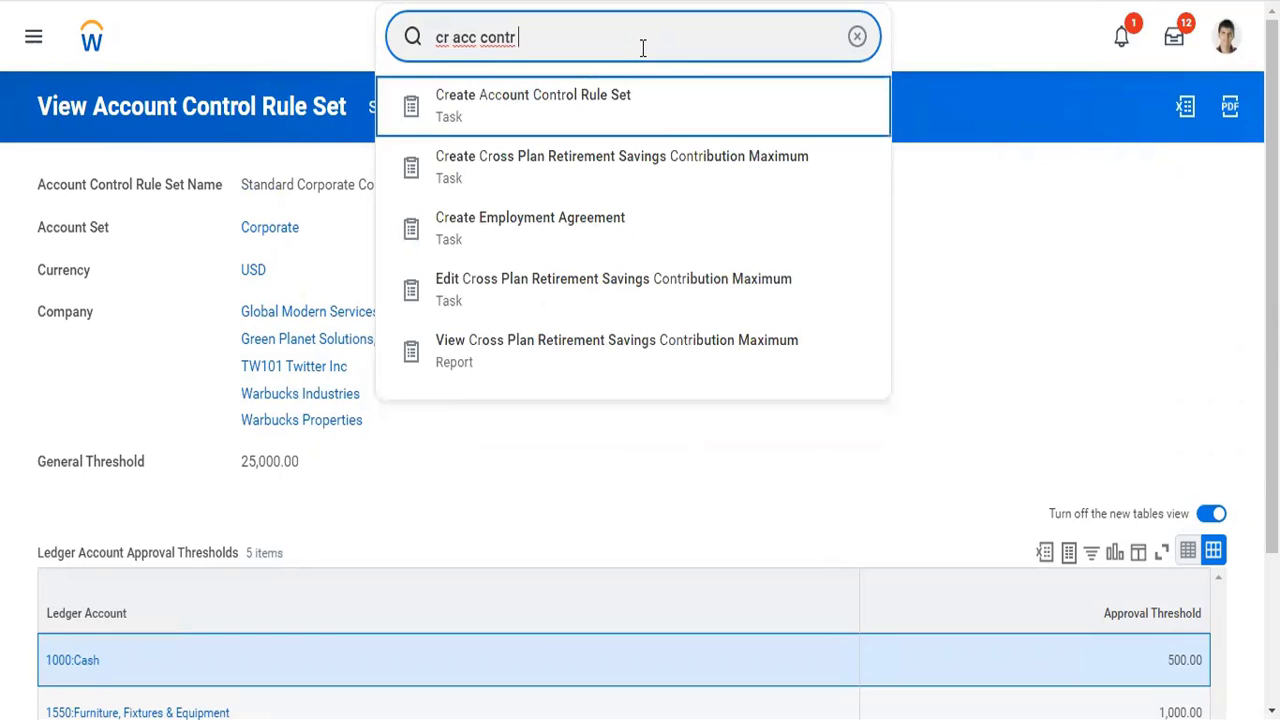
key(Return)
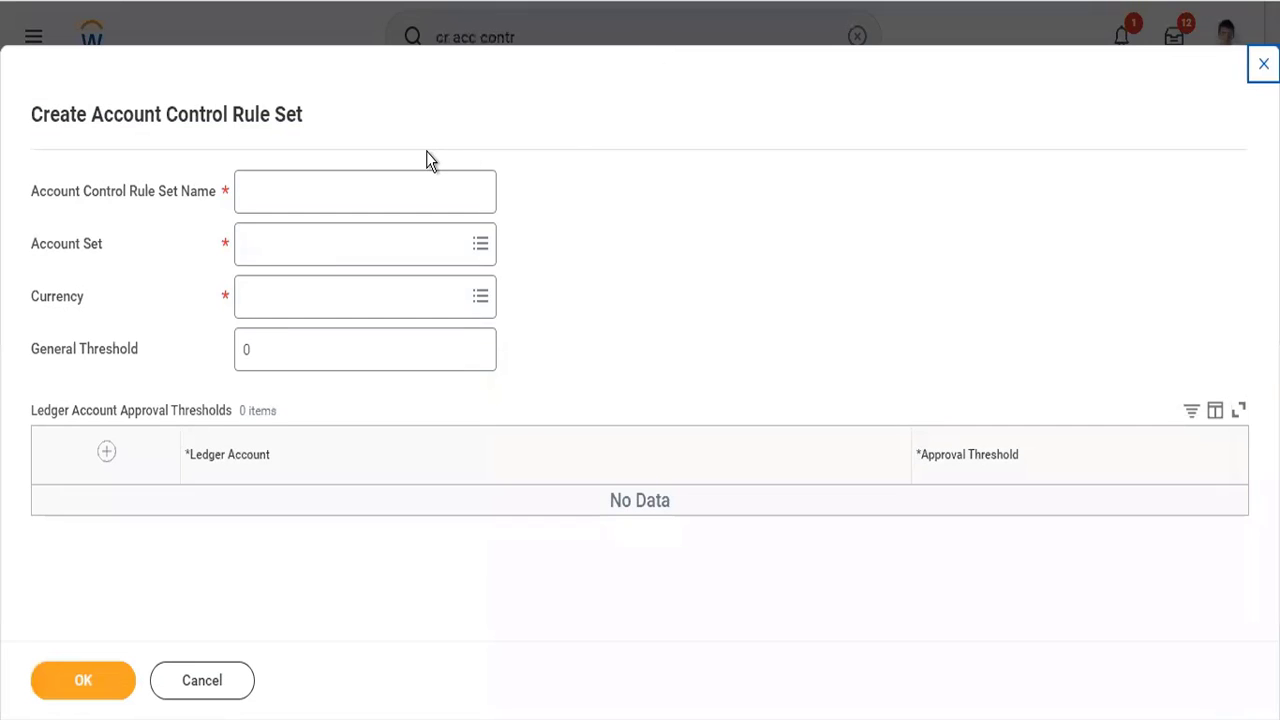
- Add a blank ledger account approval threshold row, look at the account set choices, and close the browser tab without saving the rule set
click(108, 452)
click(282, 246)
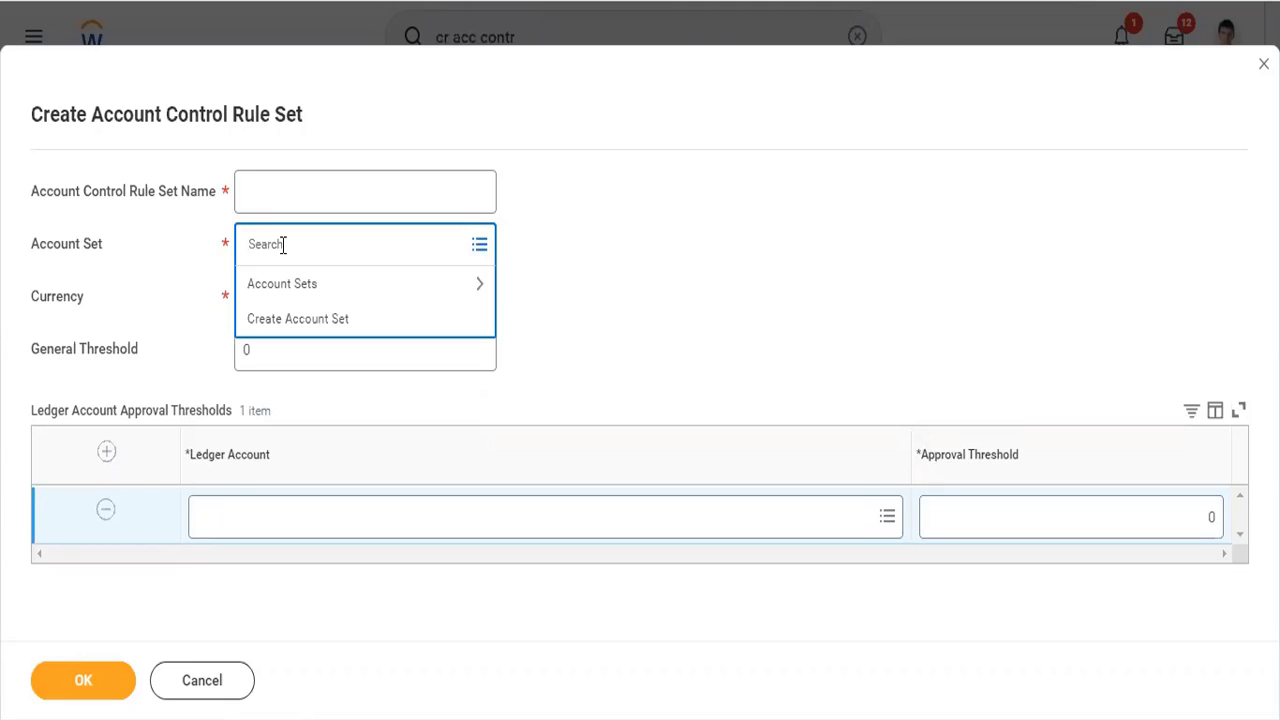
click(627, 303)
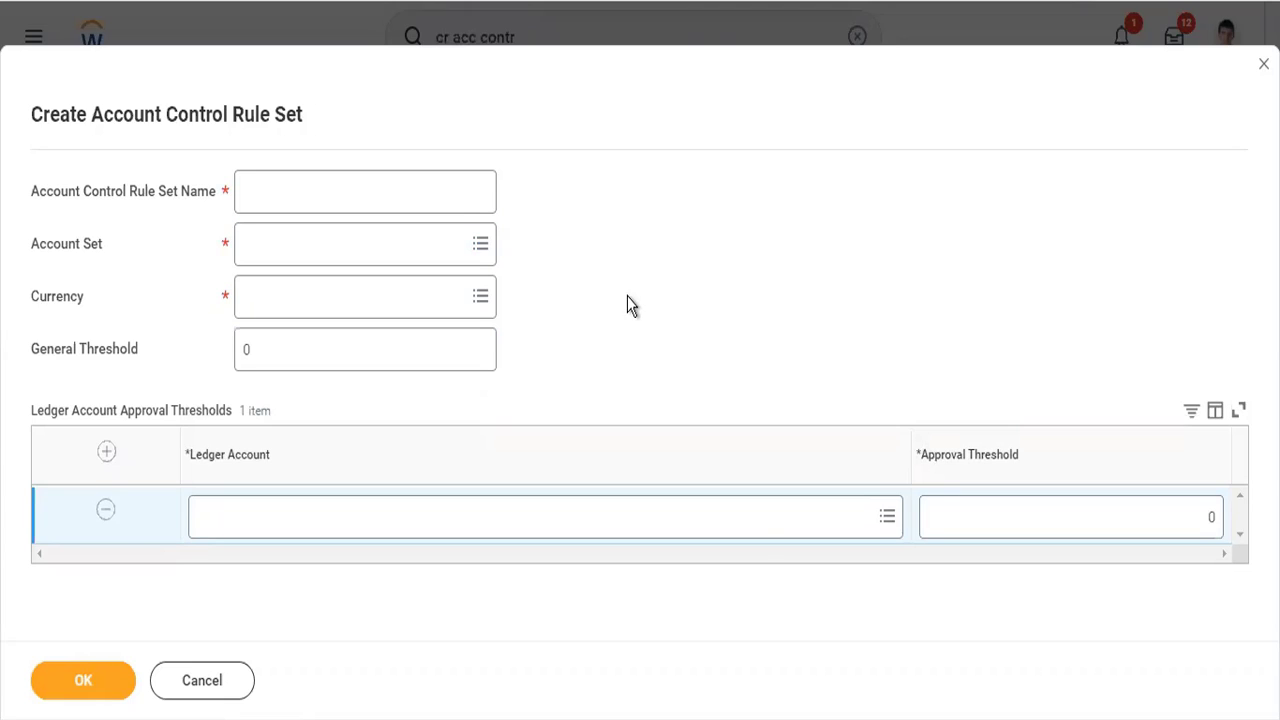
click(940, 513)
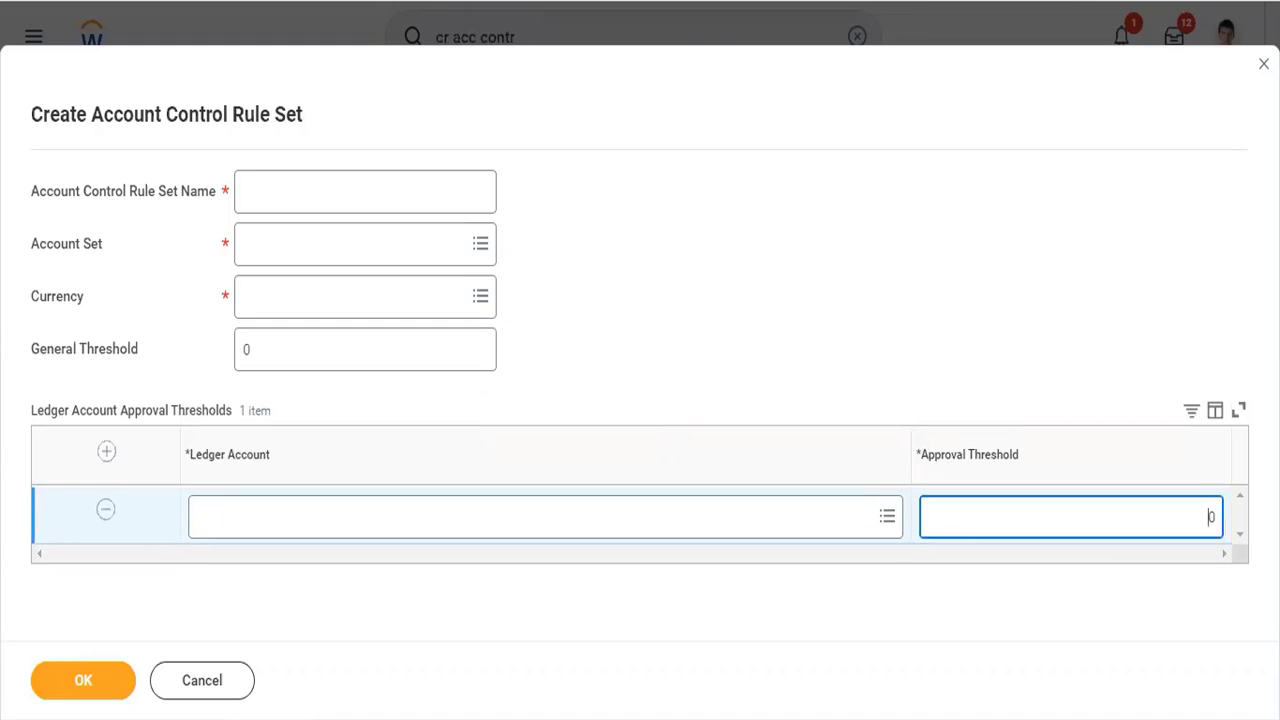
right_click(724, 1)
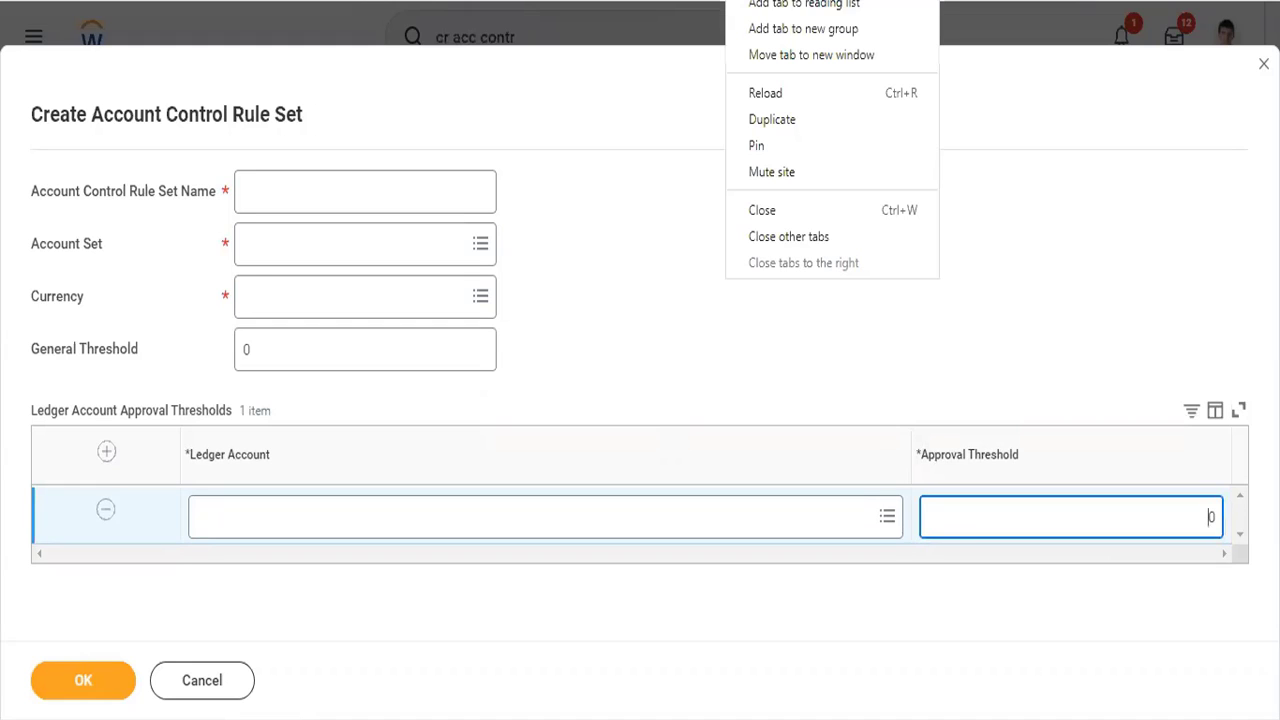
click(788, 206)
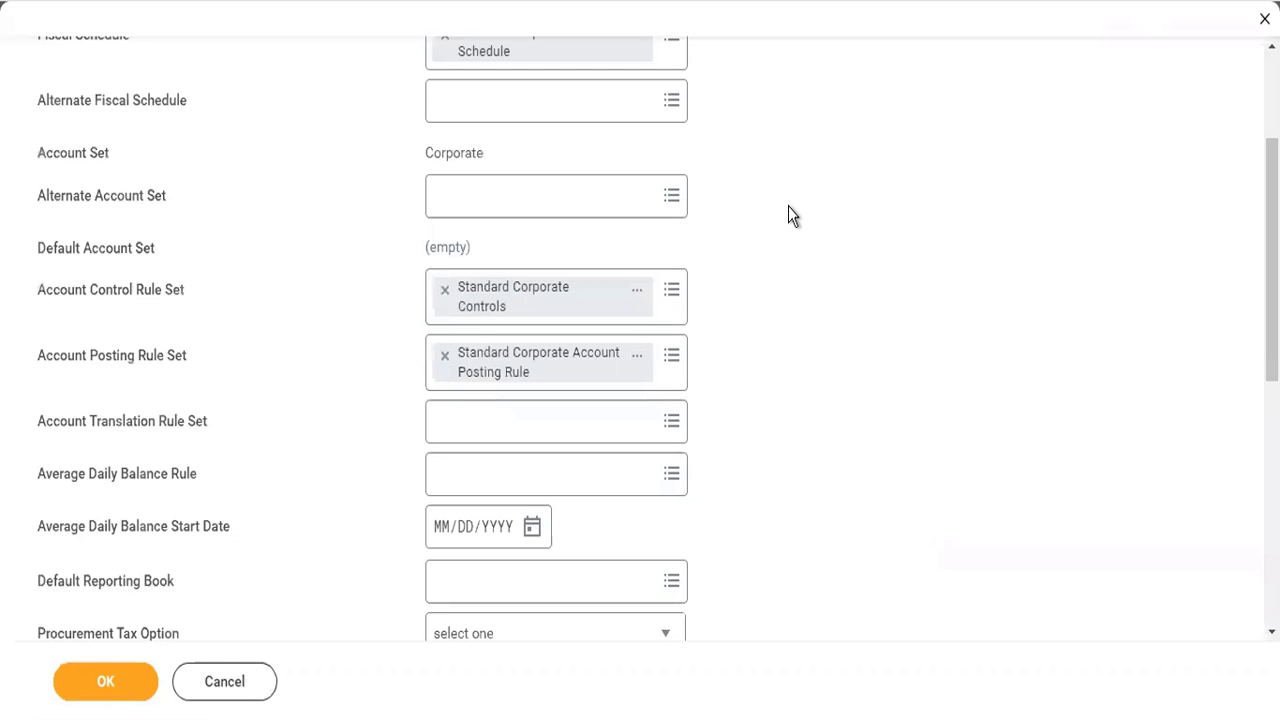
- Open the Standard Corporate Account Posting Rule set from the company accounting details in a new tab and decline restoring the last session
scroll(788, 206, down, 1)
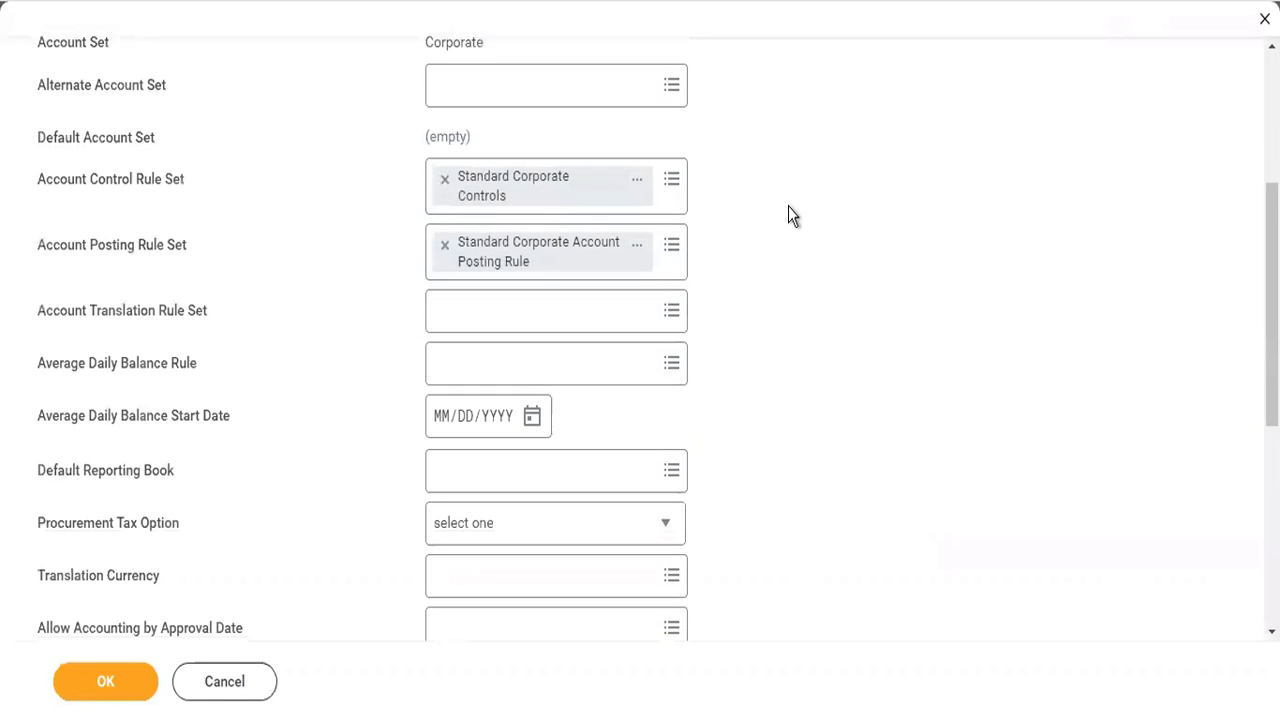
right_click(480, 263)
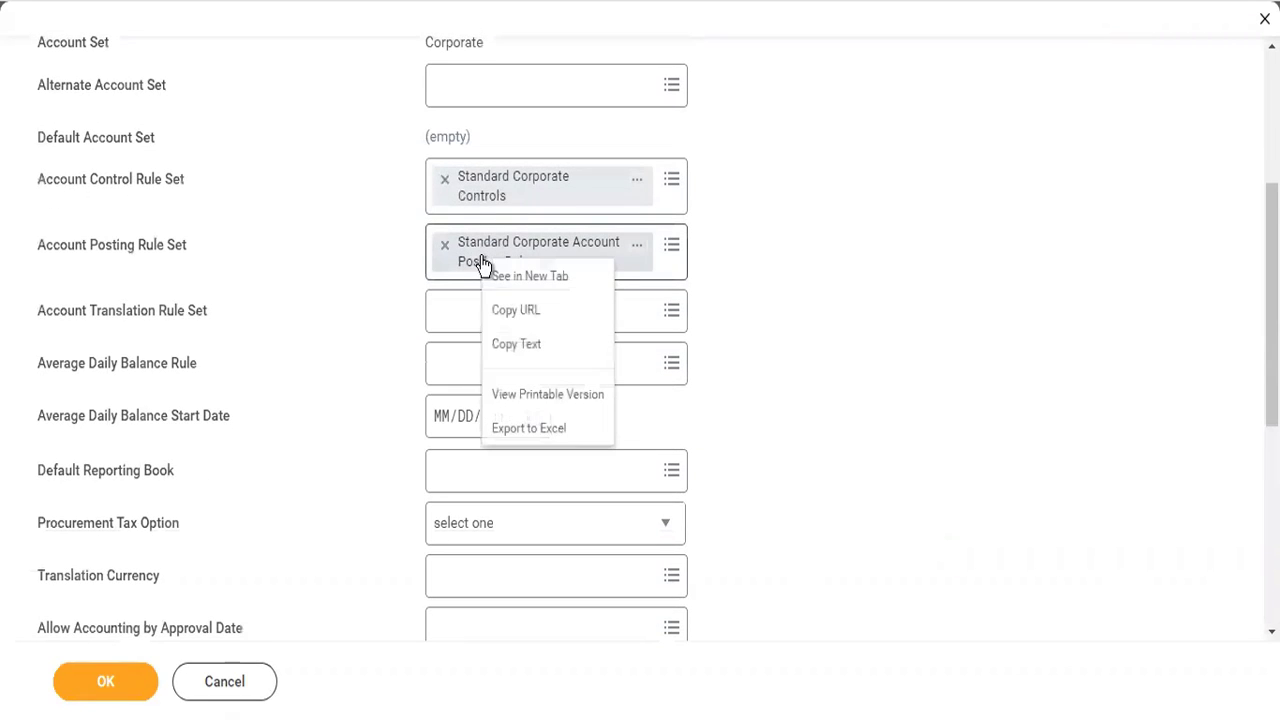
click(512, 278)
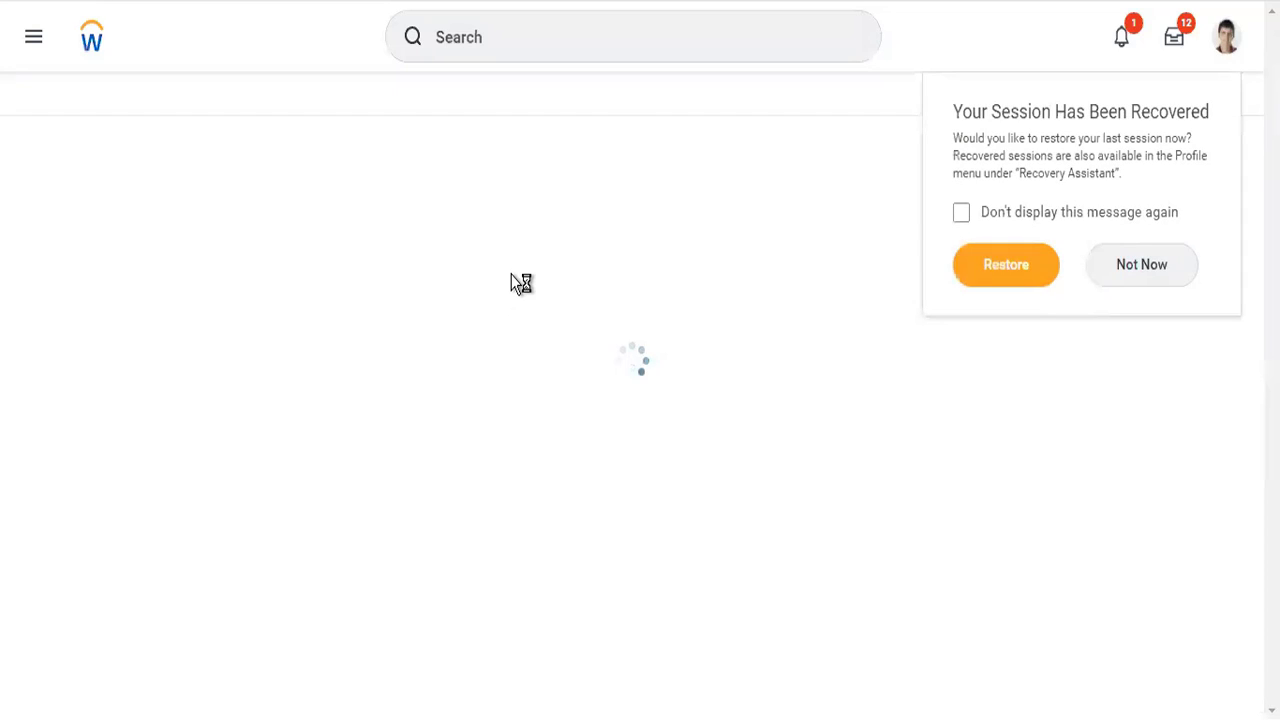
click(1138, 268)
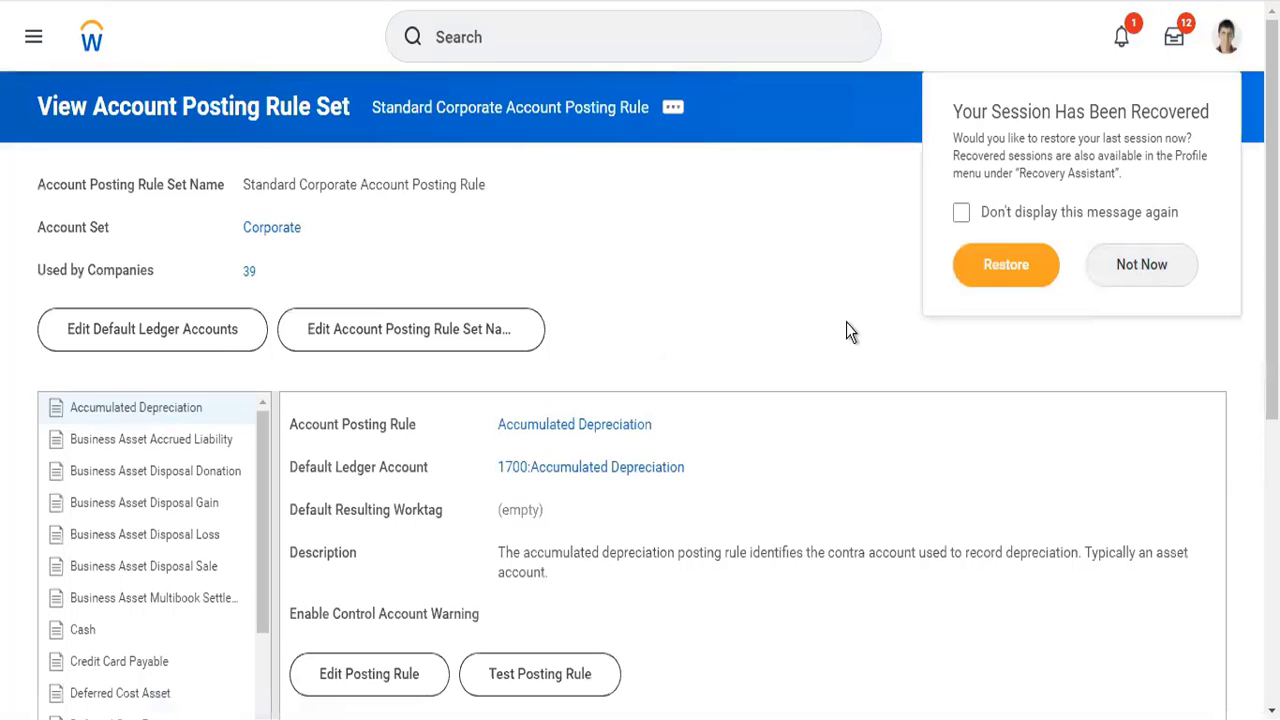
- Examine the Cash, Payables and Pool Holding posting rules in the account posting rule set
scroll(644, 290, down, 3)
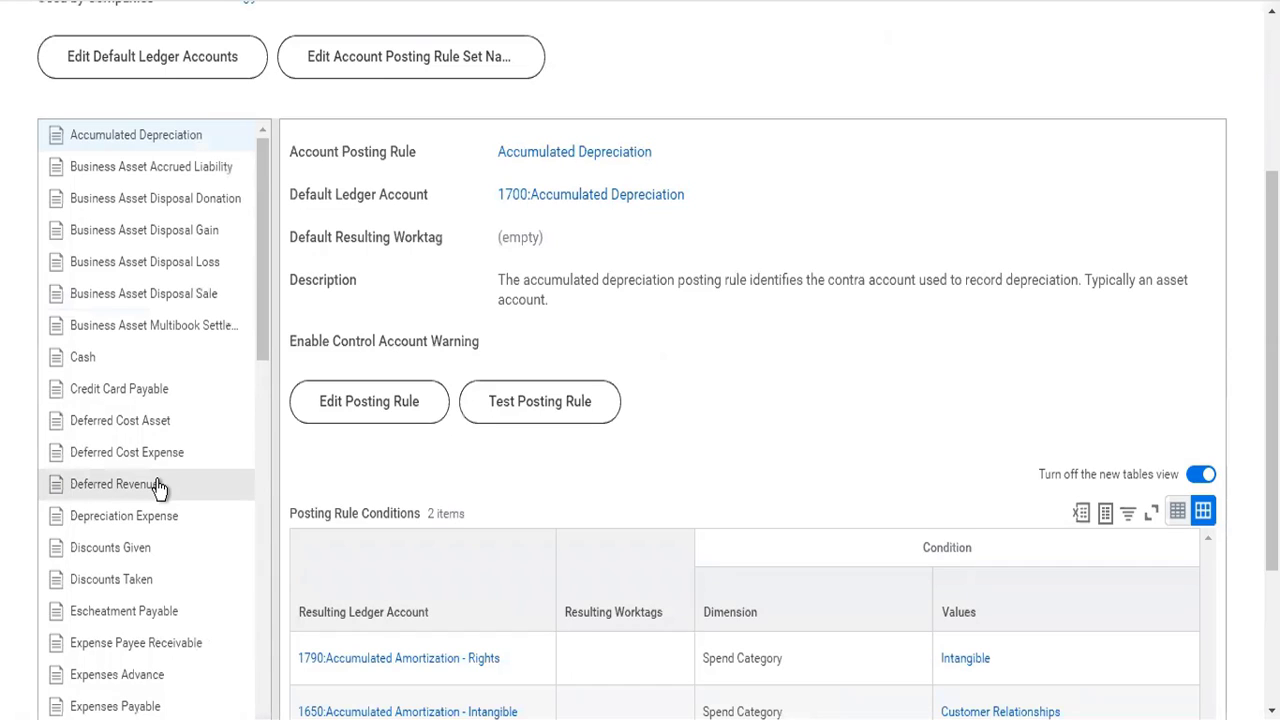
click(109, 370)
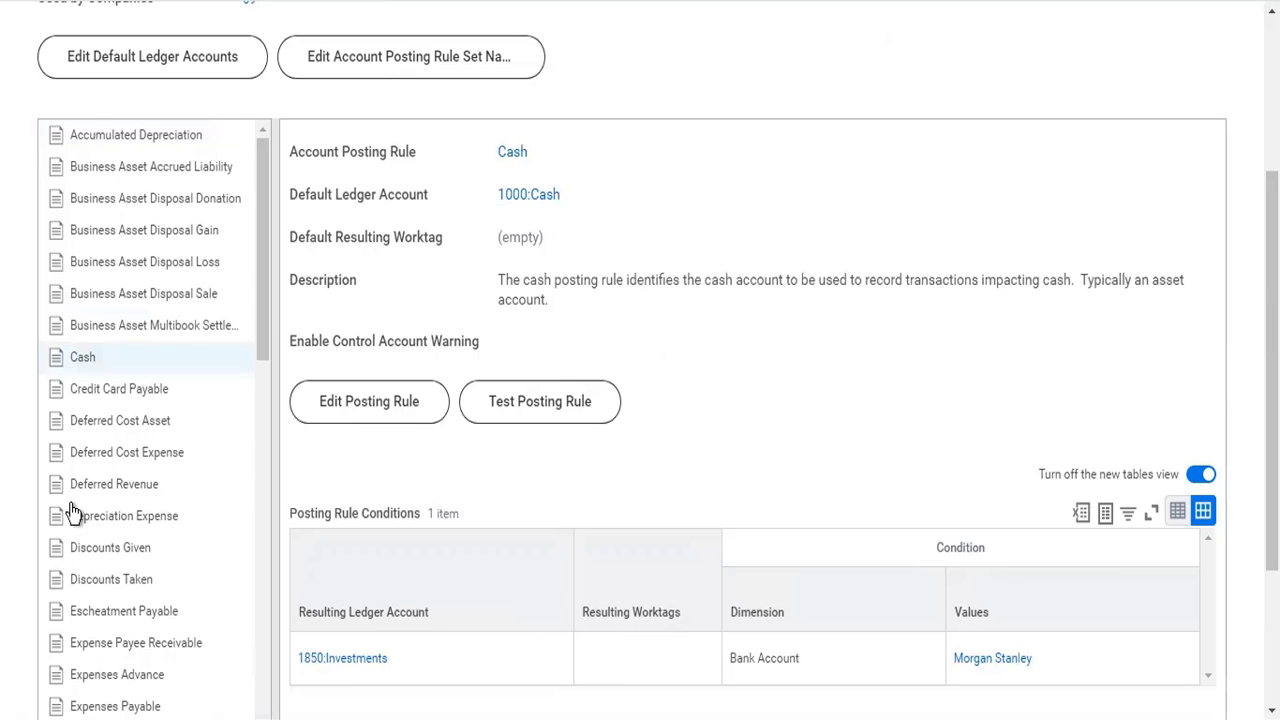
scroll(80, 510, down, 4)
scroll(87, 508, down, 5)
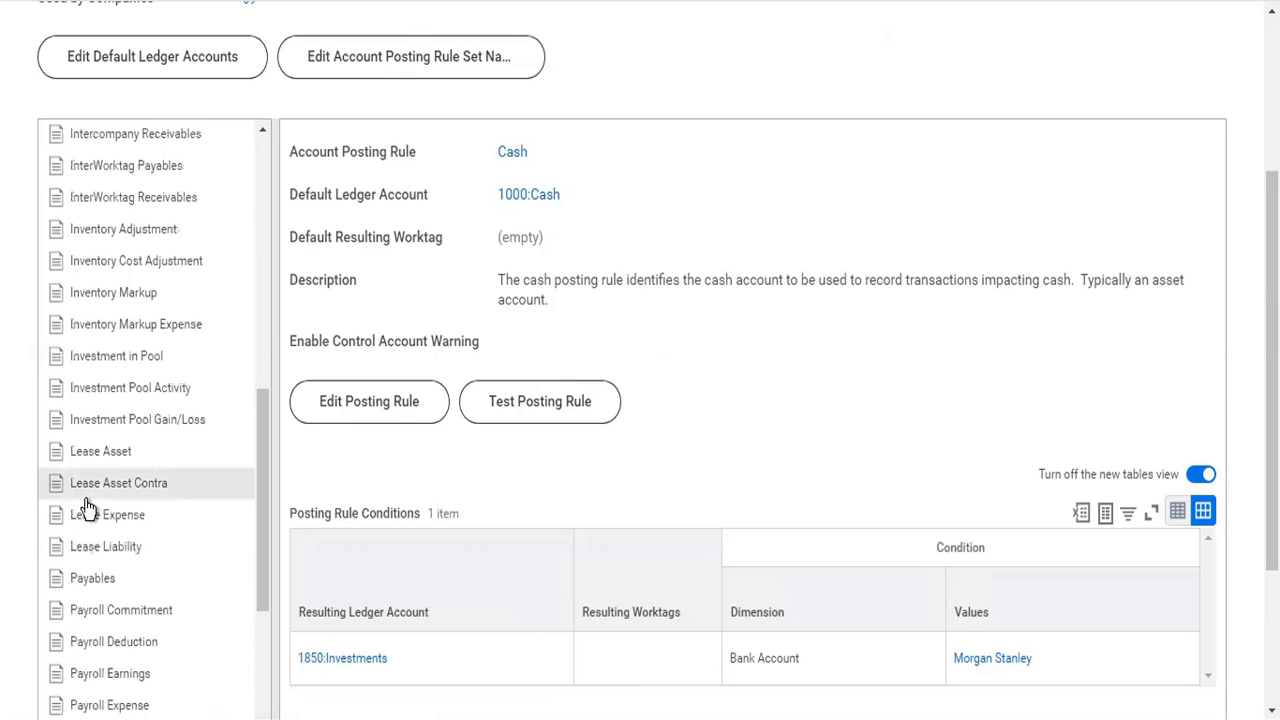
scroll(87, 508, down, 2)
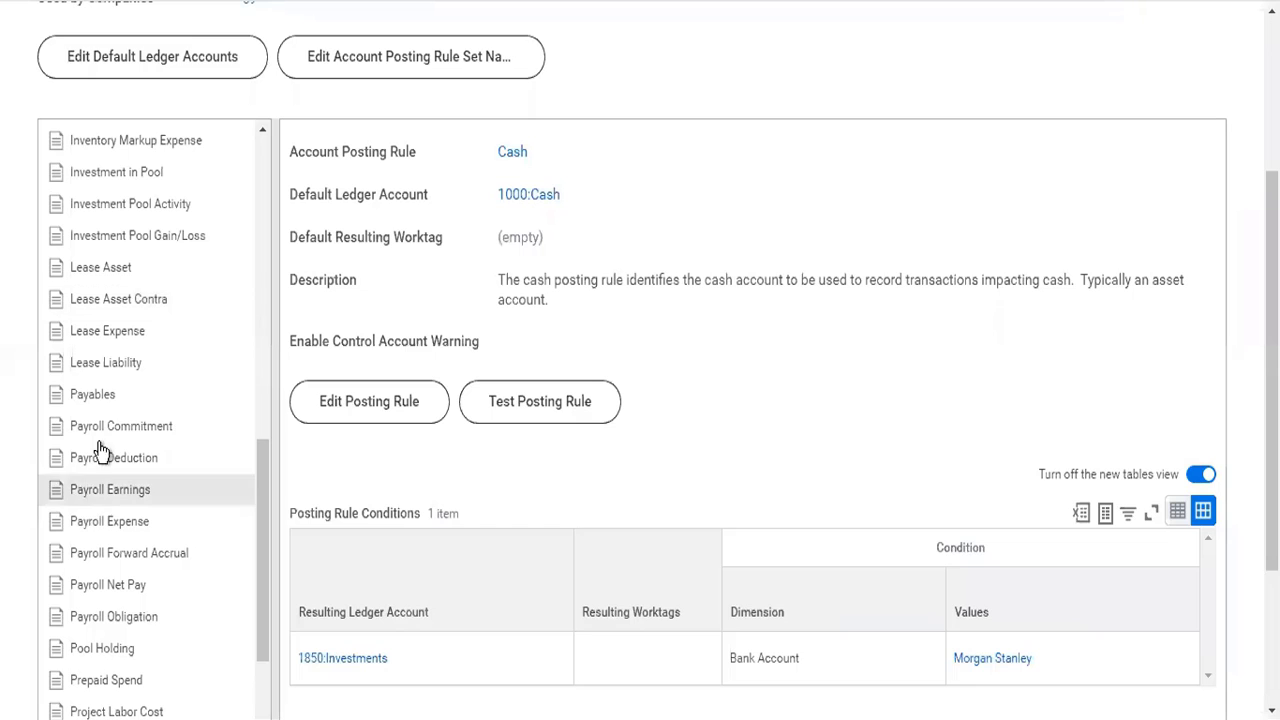
click(106, 398)
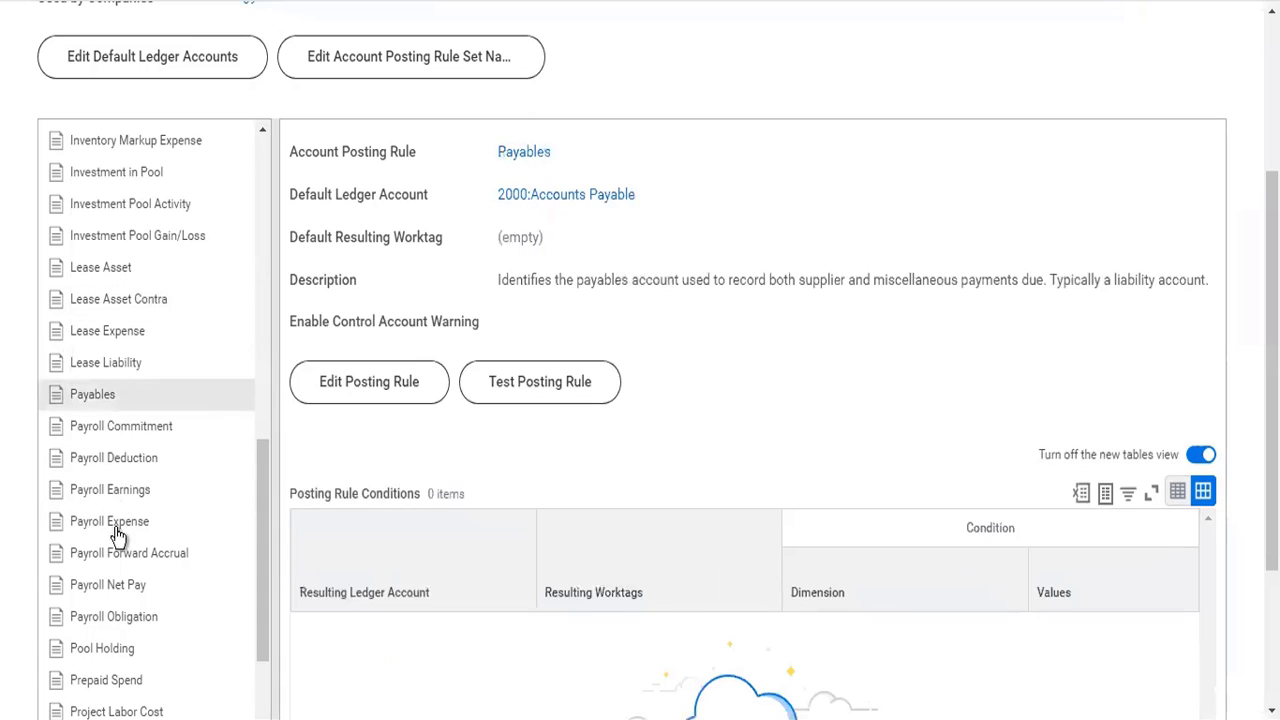
click(128, 648)
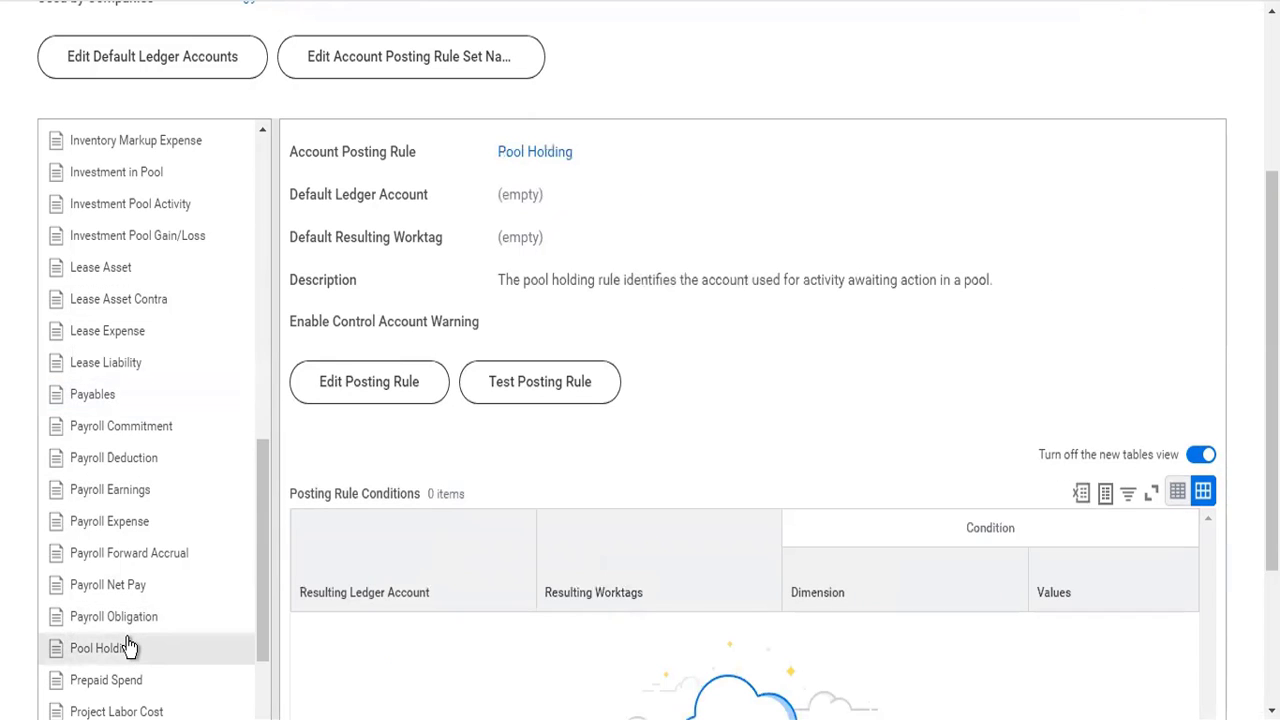
- Display the Revenue posting rule and examine its default ledger account and posting rule conditions
scroll(128, 648, down, 4)
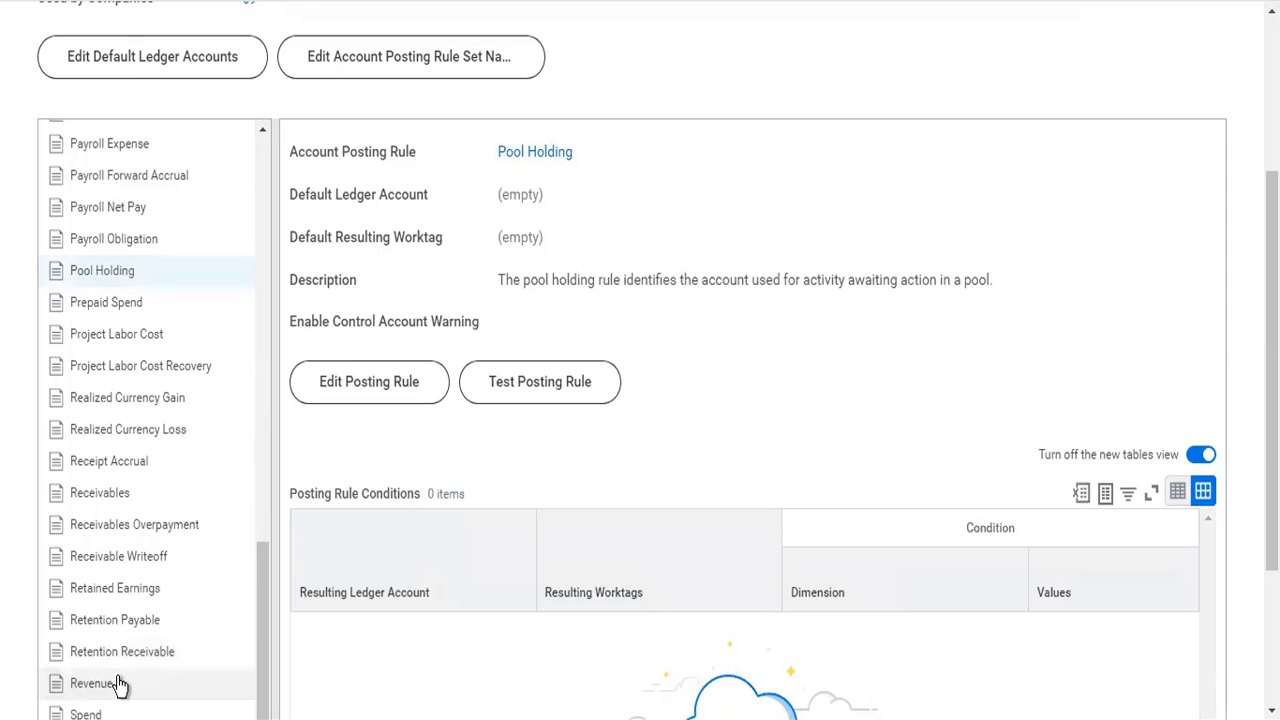
click(117, 683)
scroll(120, 686, down, 2)
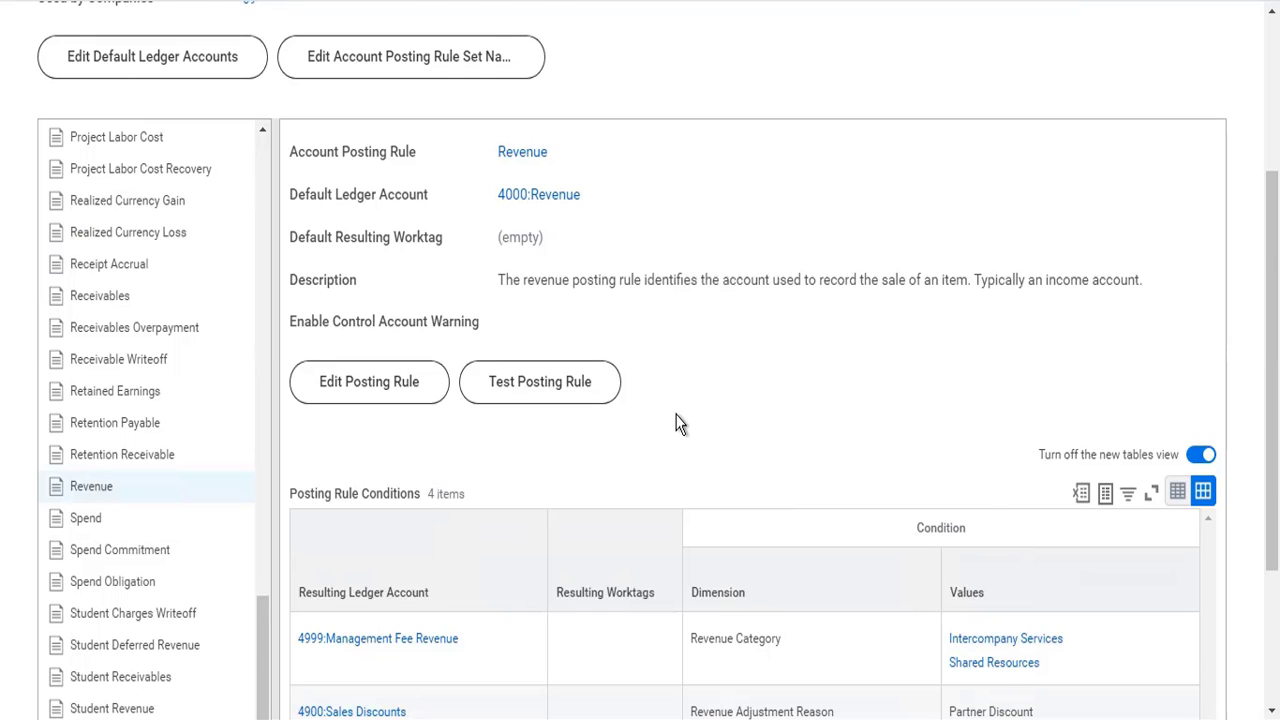
scroll(676, 424, down, 2)
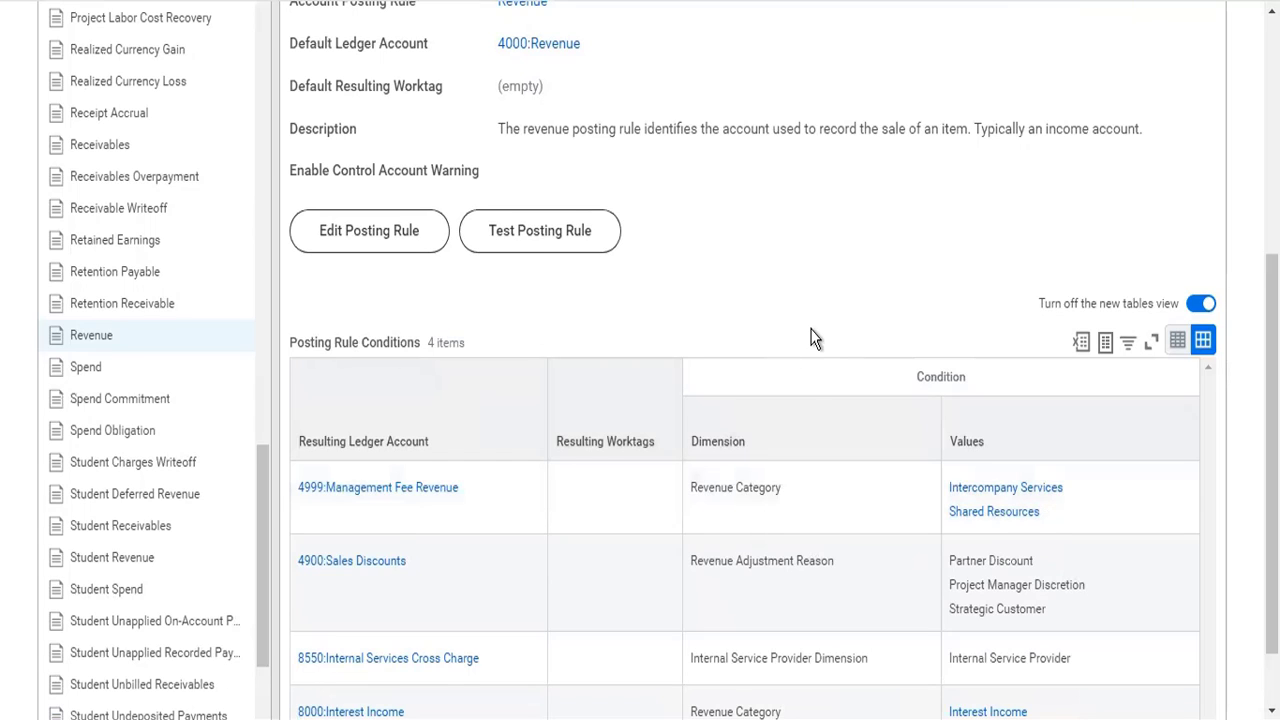
- Examine how the Revenue posting rule's dimension and value conditions direct amounts to ledger accounts other than its default one
scroll(812, 338, up, 2)
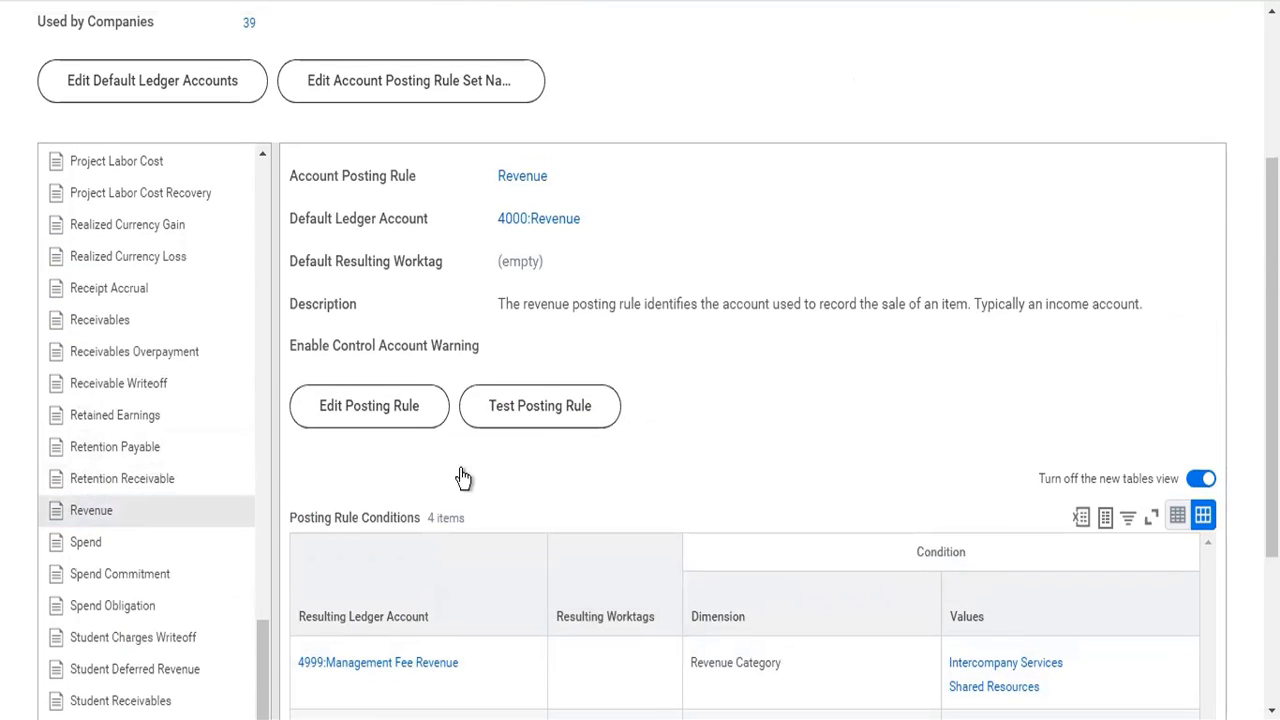
scroll(826, 455, down, 2)
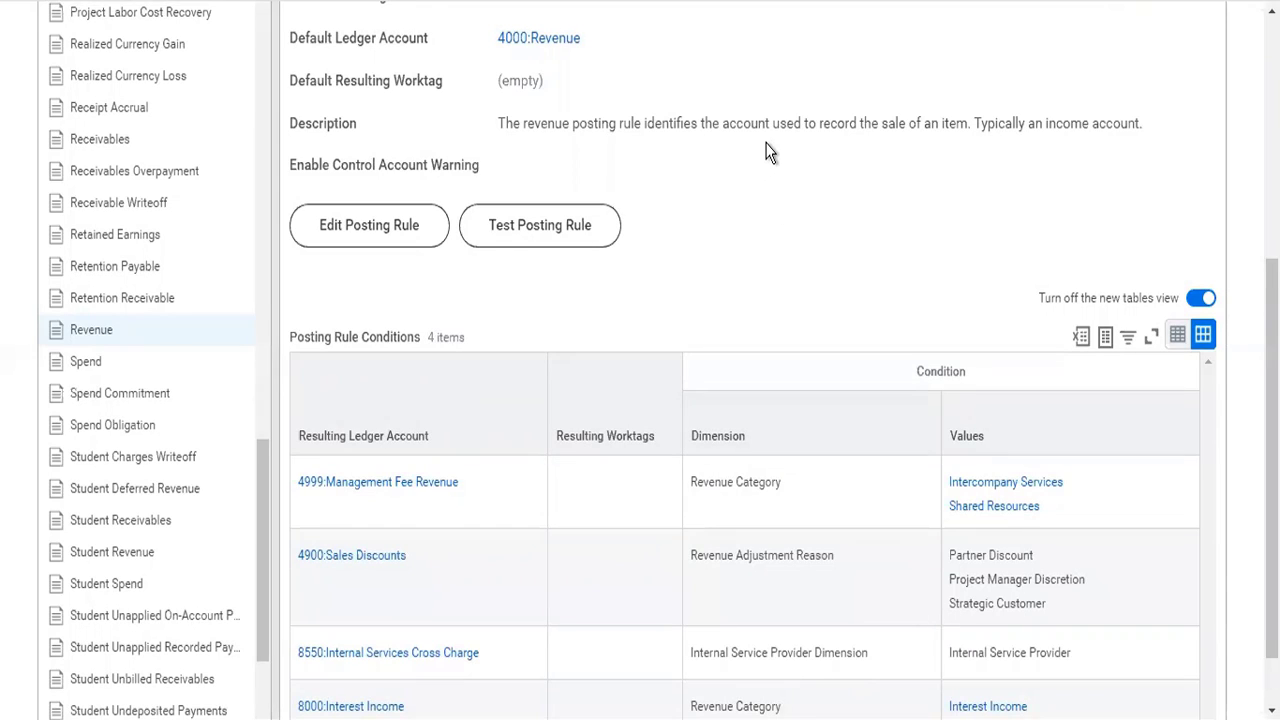
scroll(768, 151, down, 1)
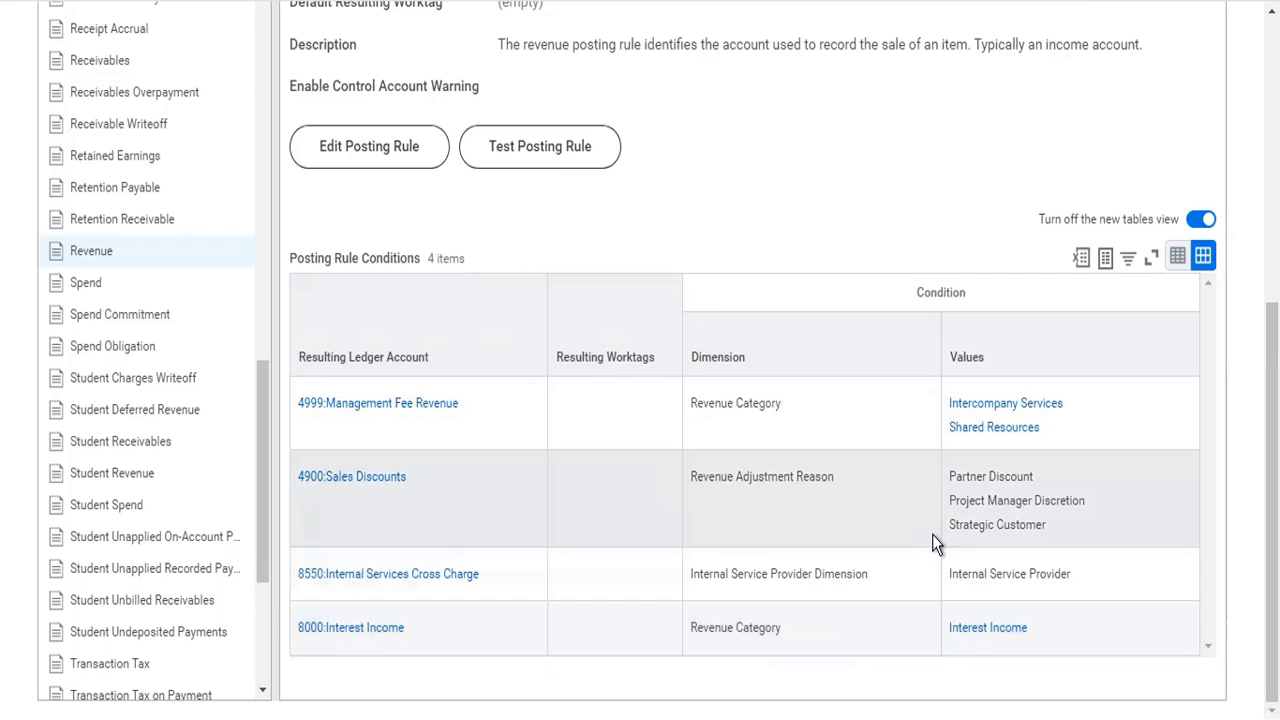
scroll(932, 534, up, 4)
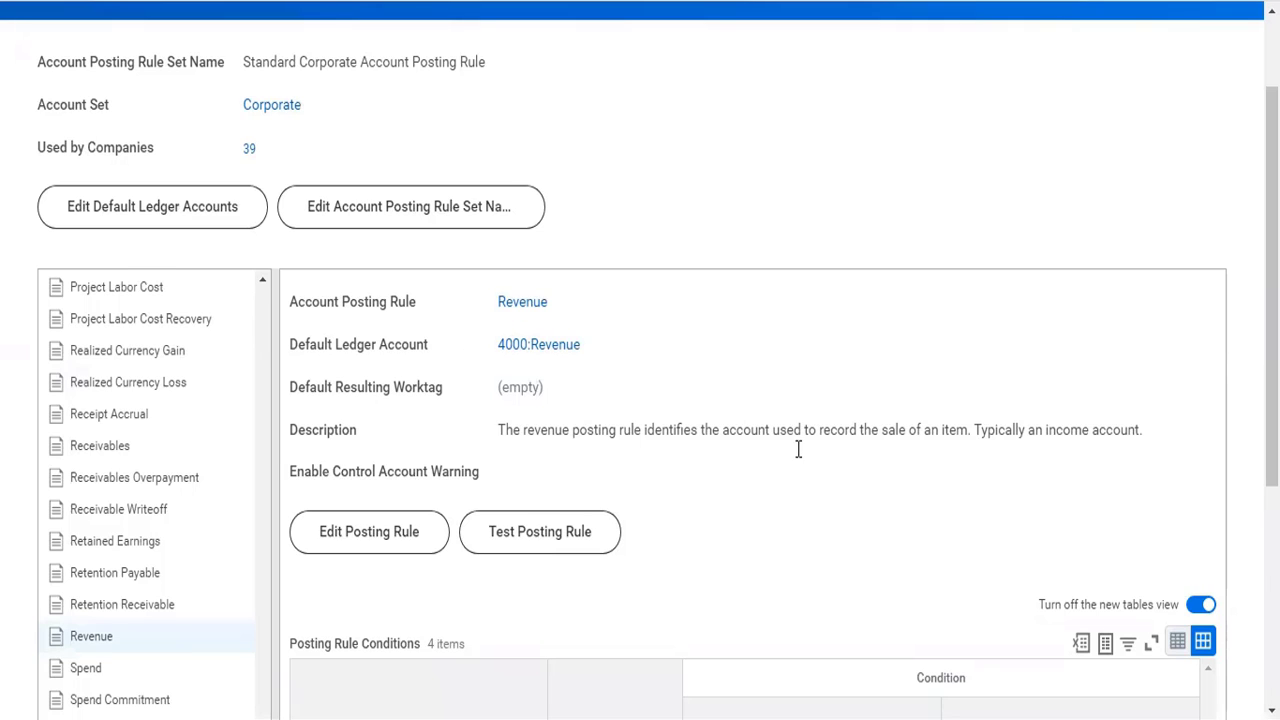
scroll(798, 449, down, 4)
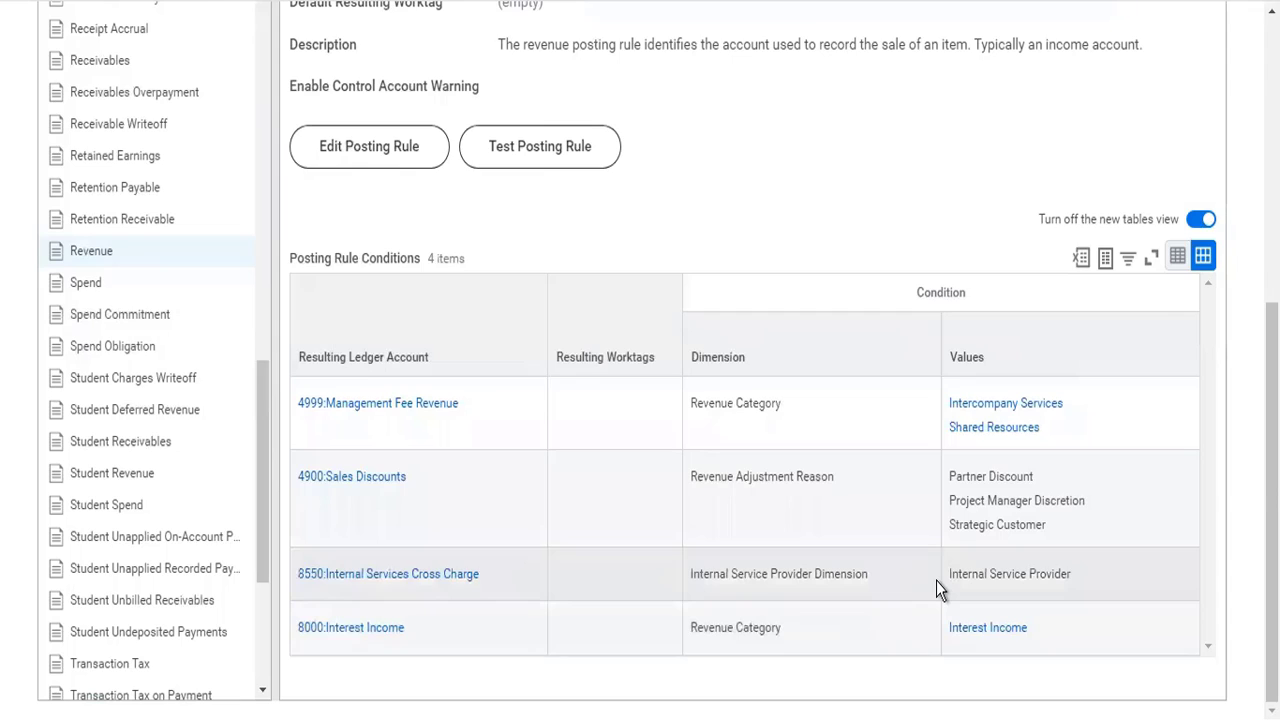
scroll(936, 580, up, 5)
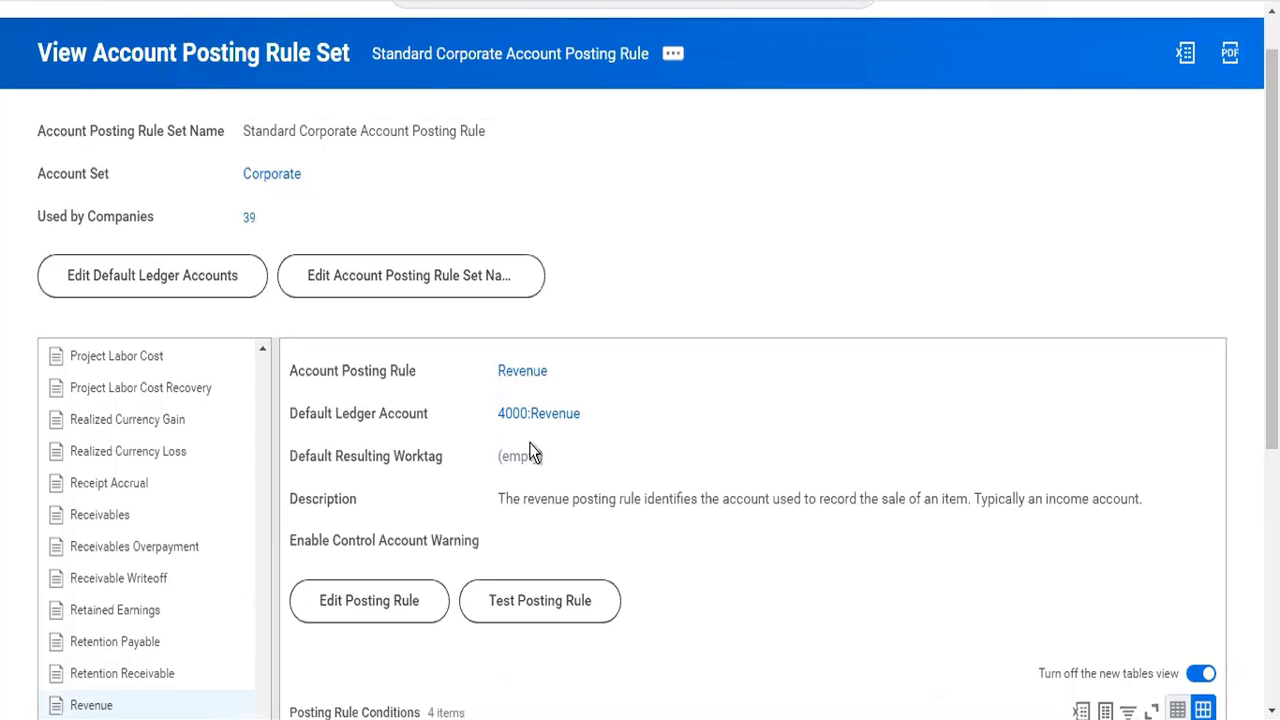
scroll(831, 510, down, 2)
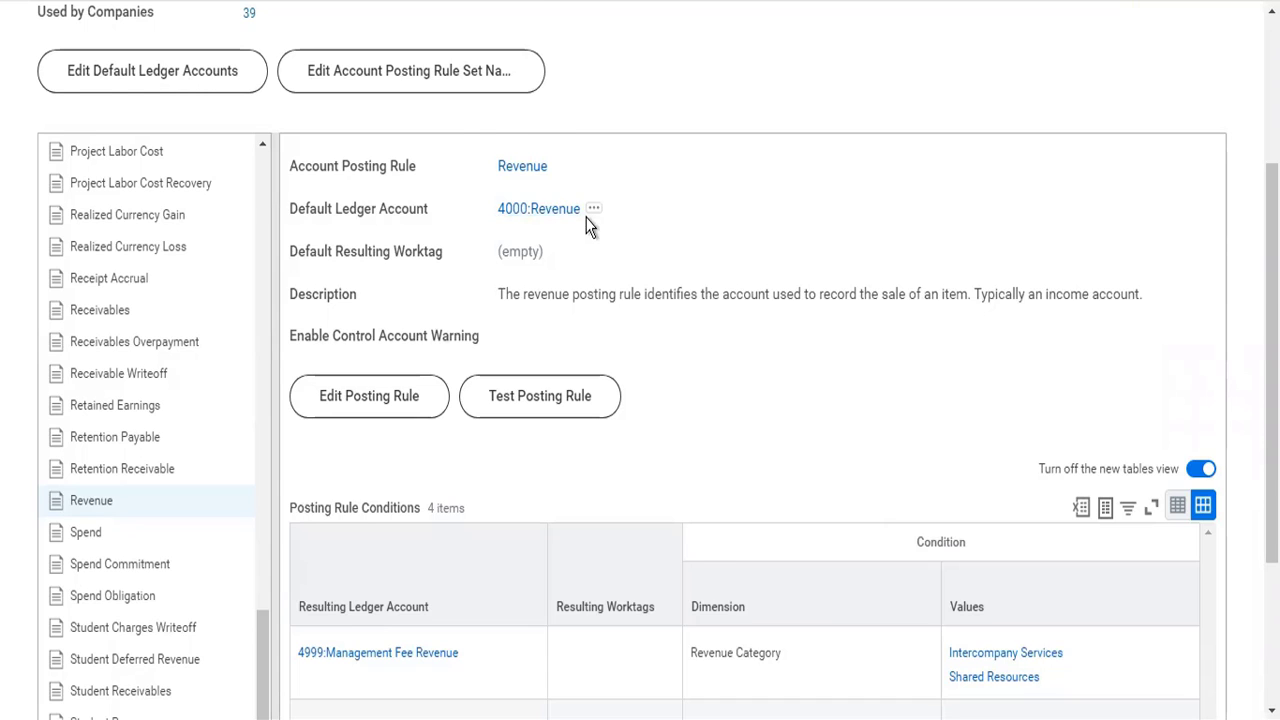
scroll(808, 405, down, 3)
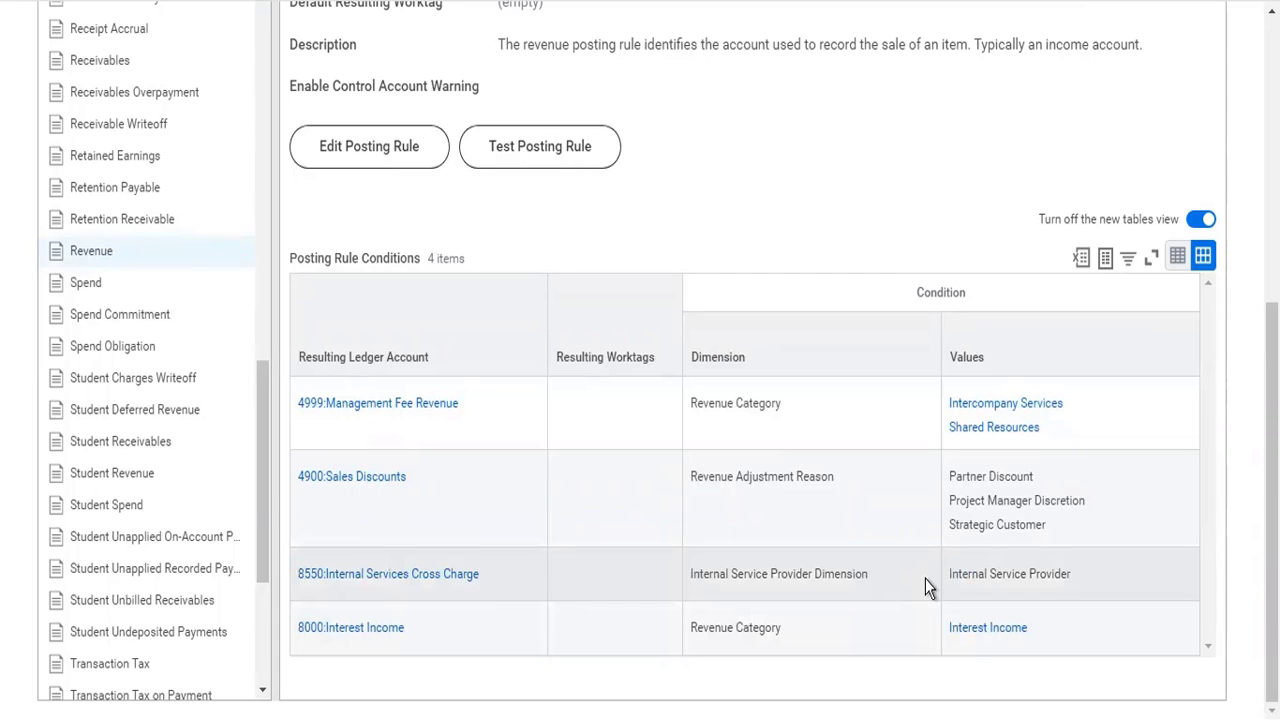
scroll(925, 578, up, 3)
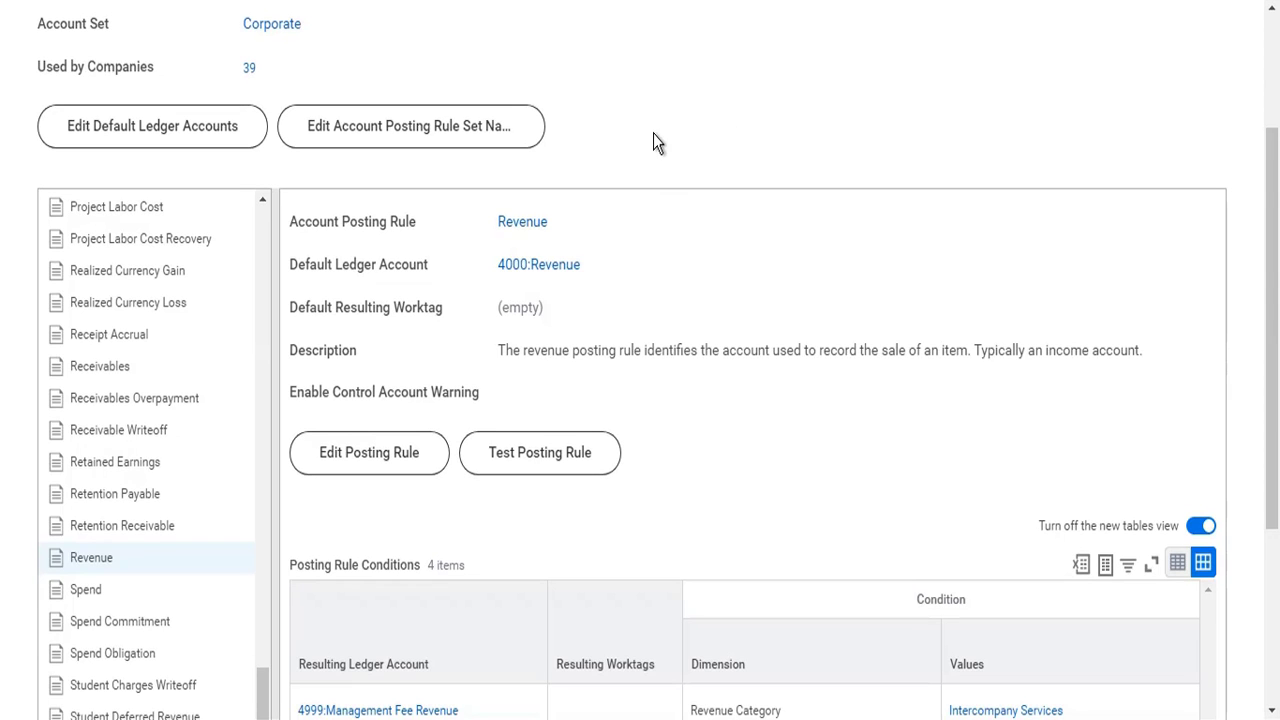
scroll(653, 133, up, 2)
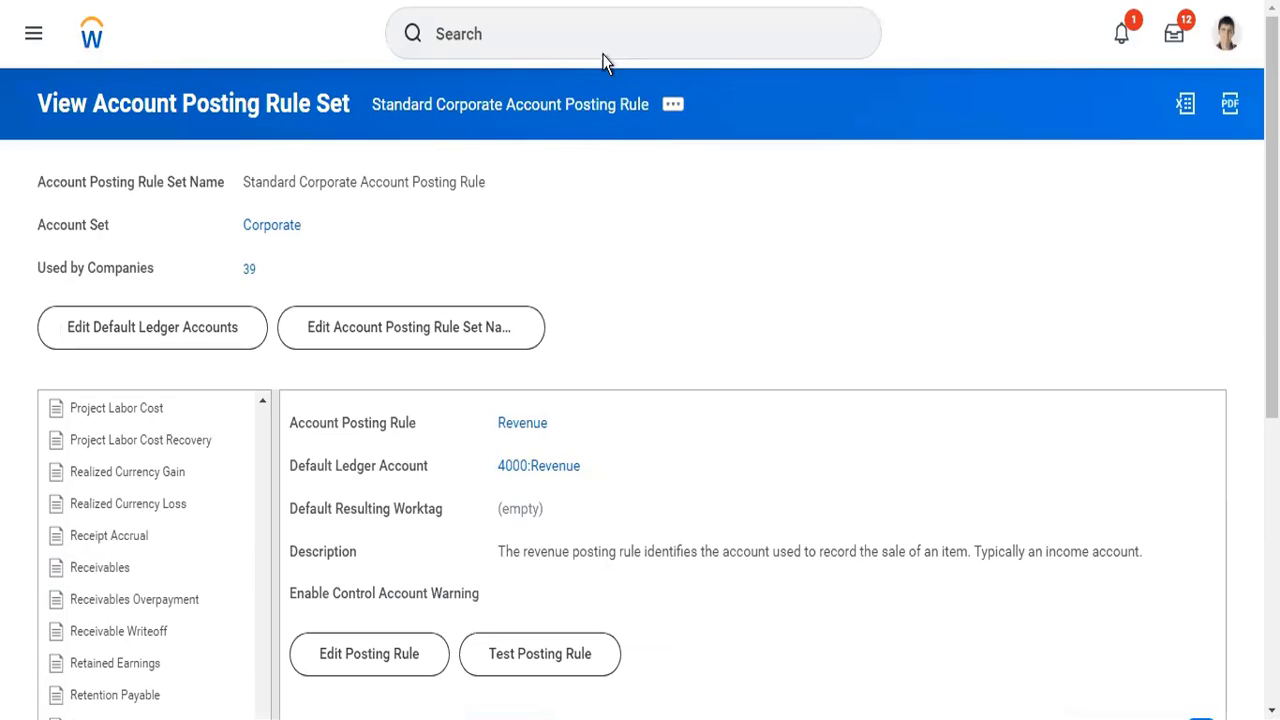
- Create an account posting rule set named Test25555 that uses the Corporate account set
click(605, 54)
text(cr ac)
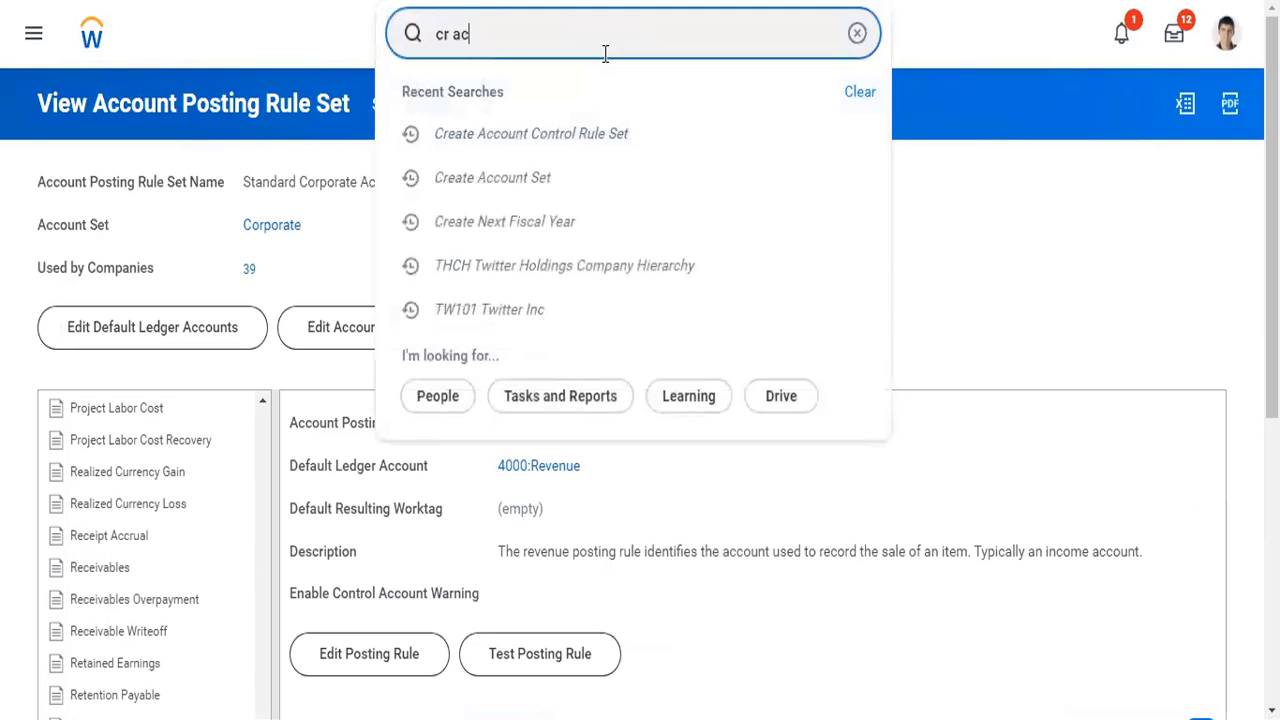
text(c post rule)
key(Down)
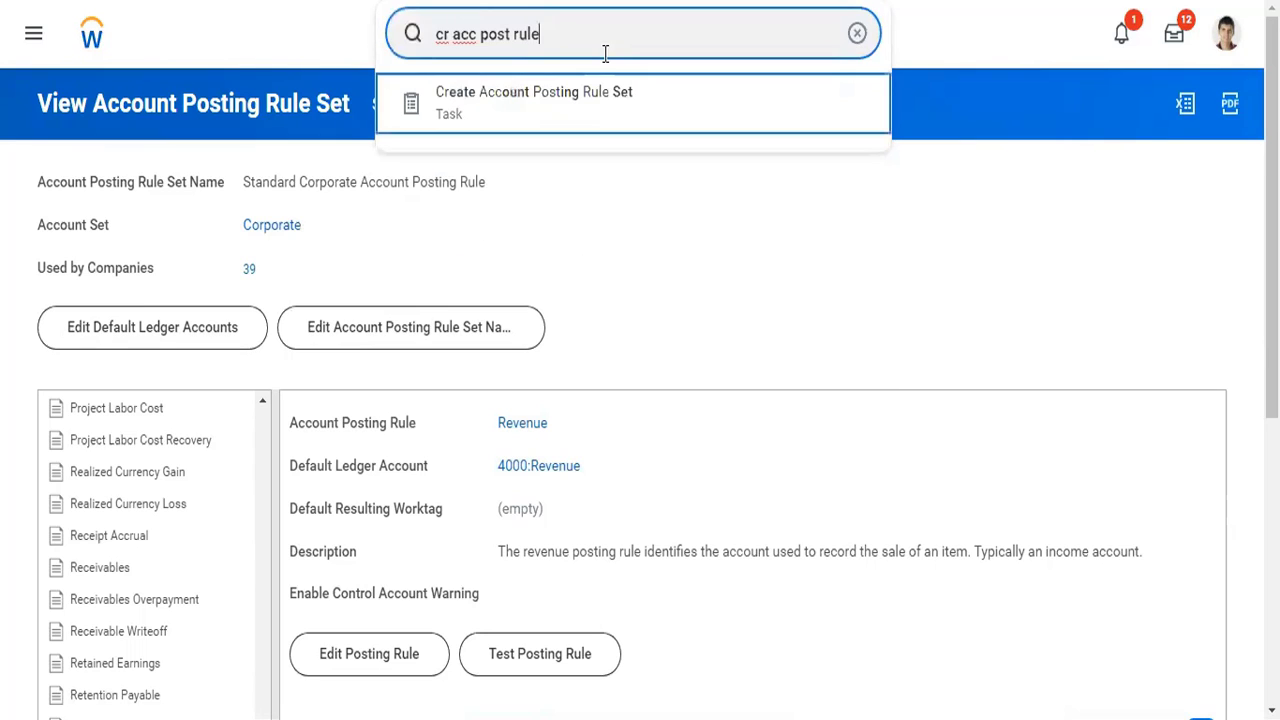
key(Return)
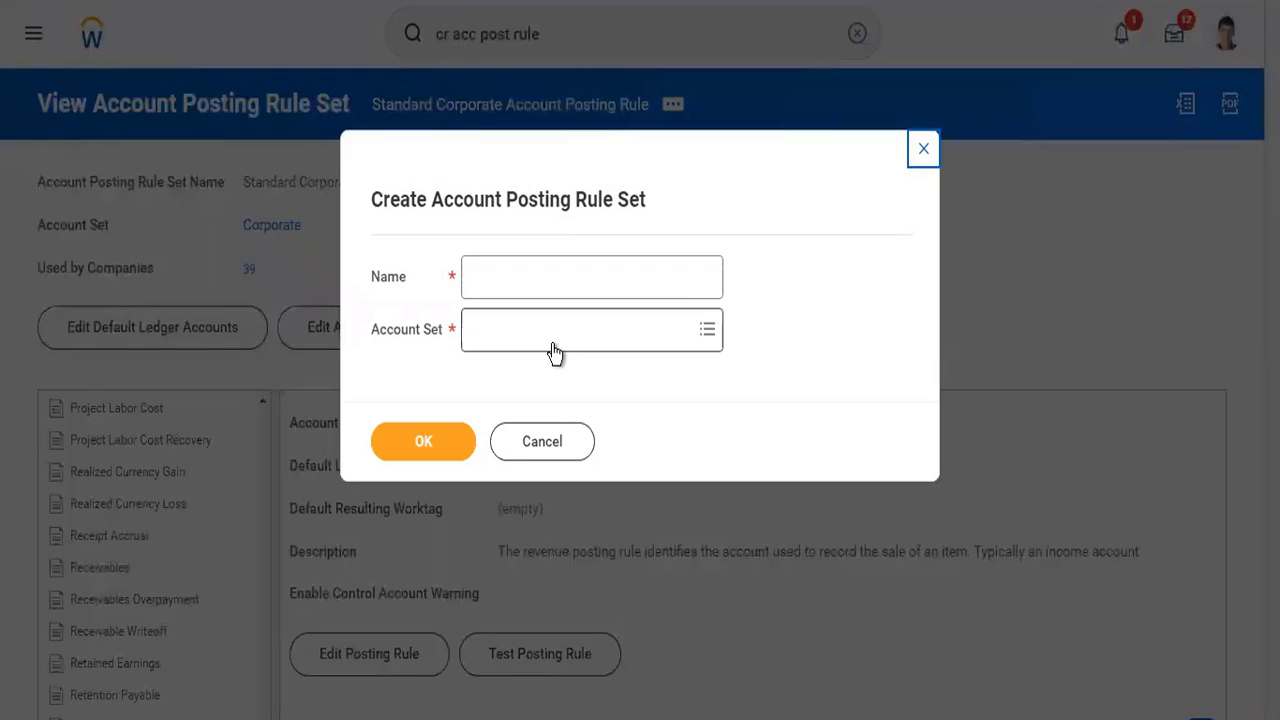
click(555, 348)
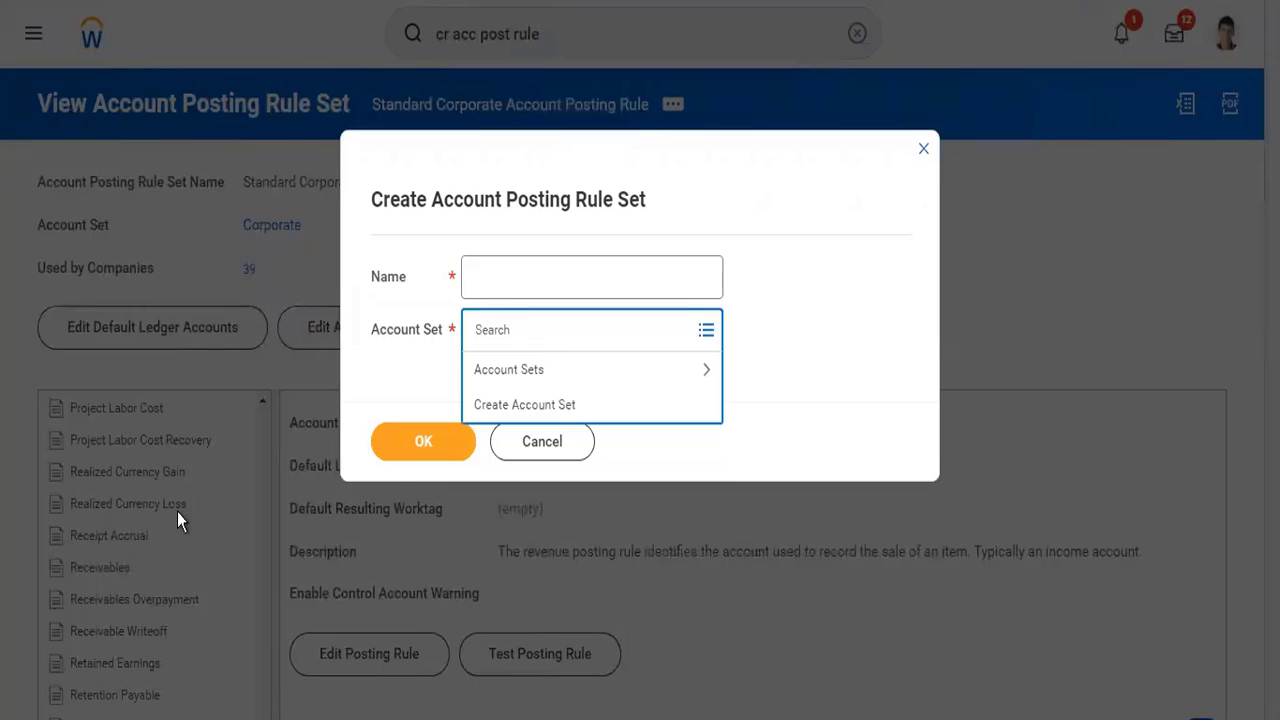
click(504, 272)
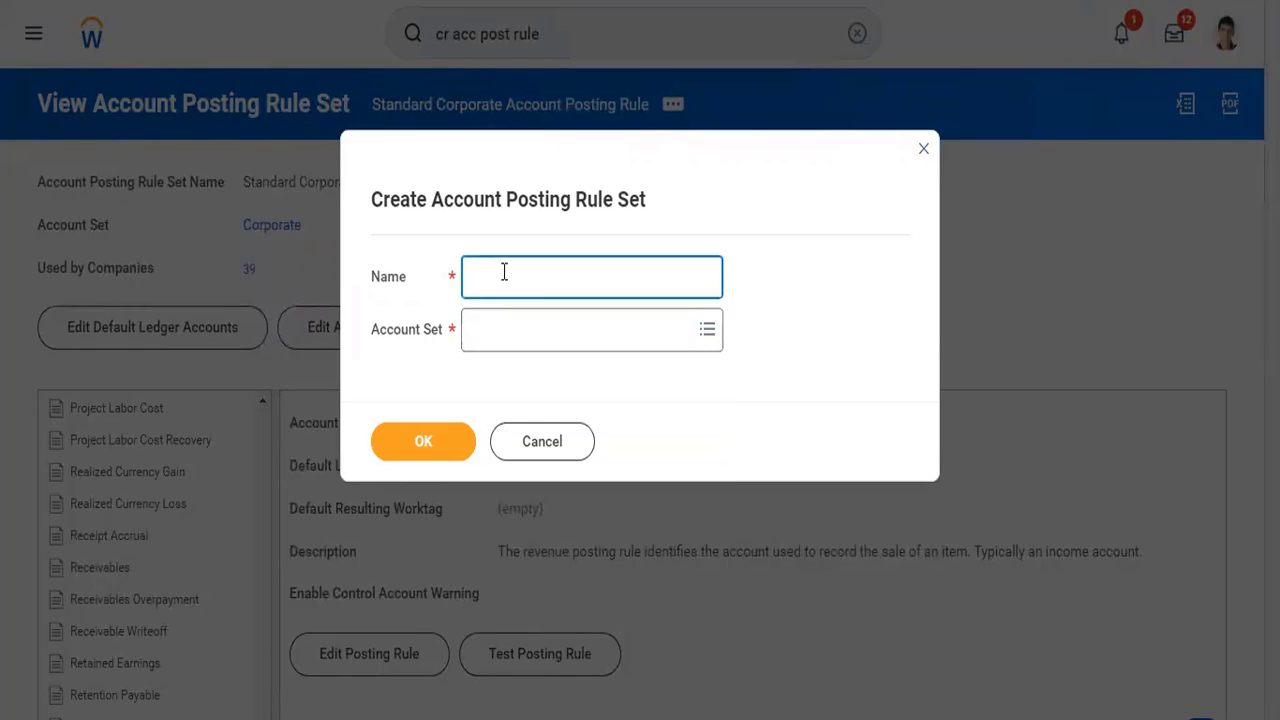
text(Test25555)
key(Tab)
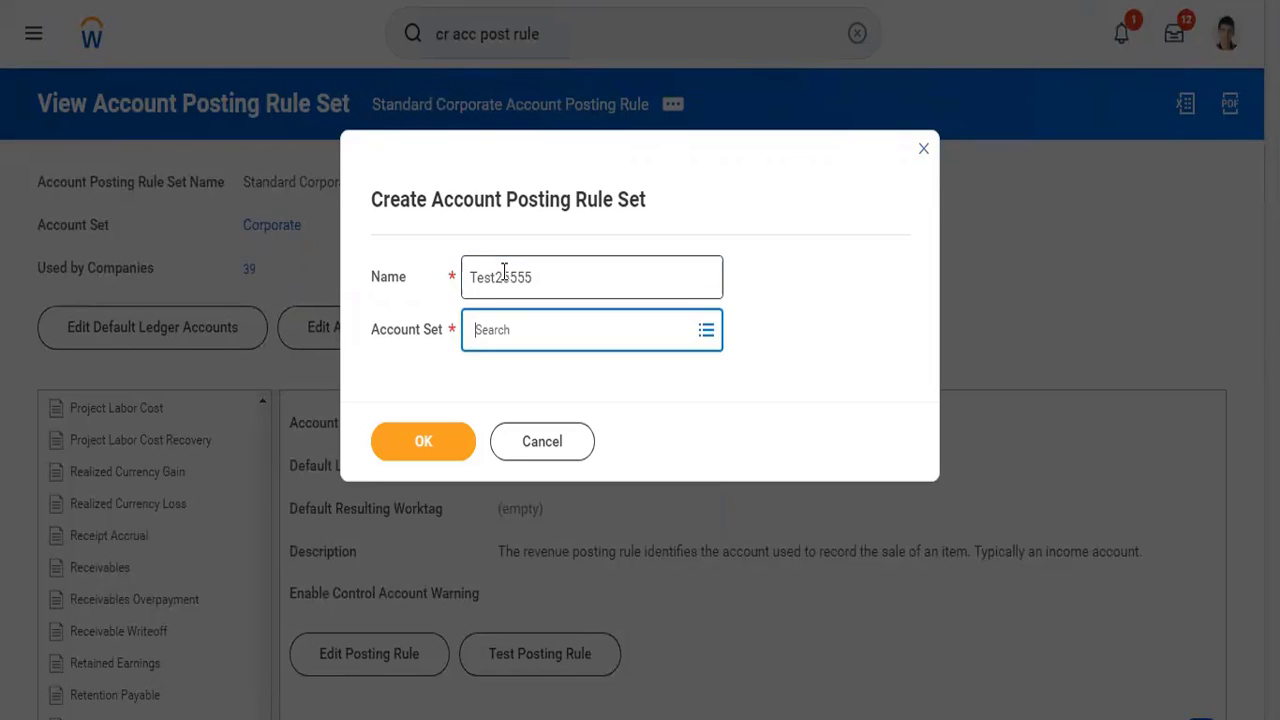
text(corp)
key(Return)
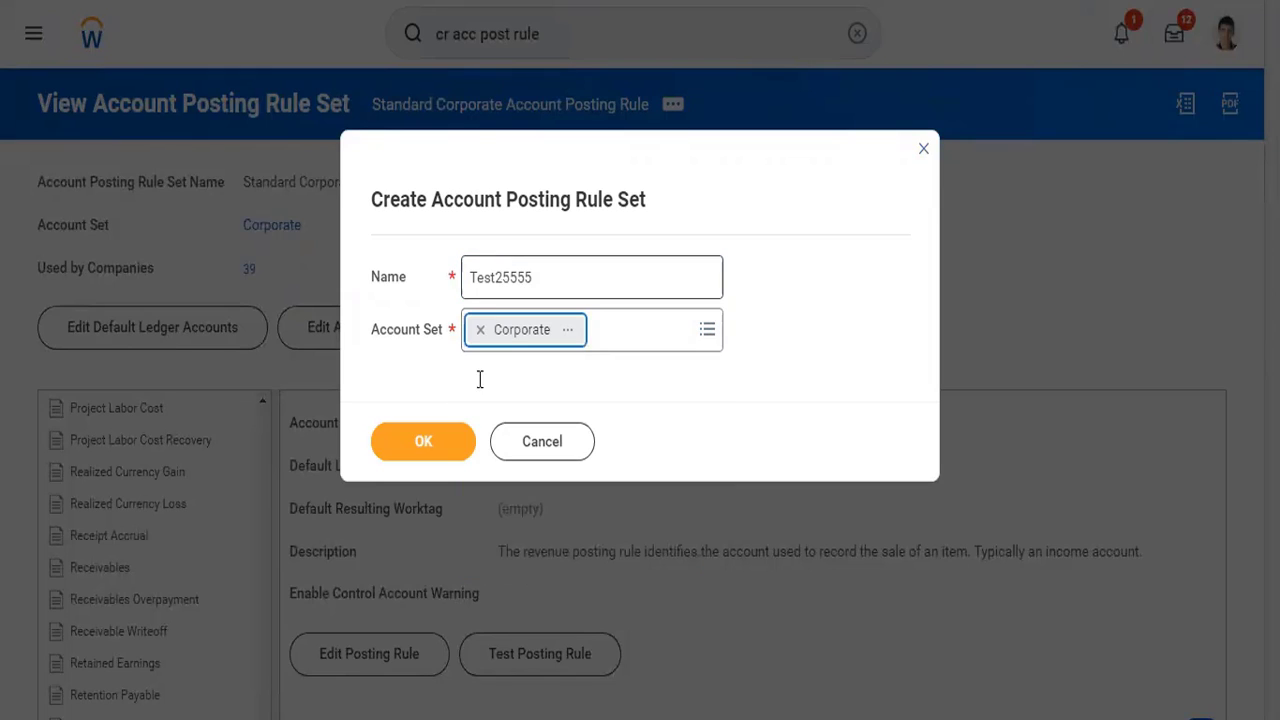
click(453, 463)
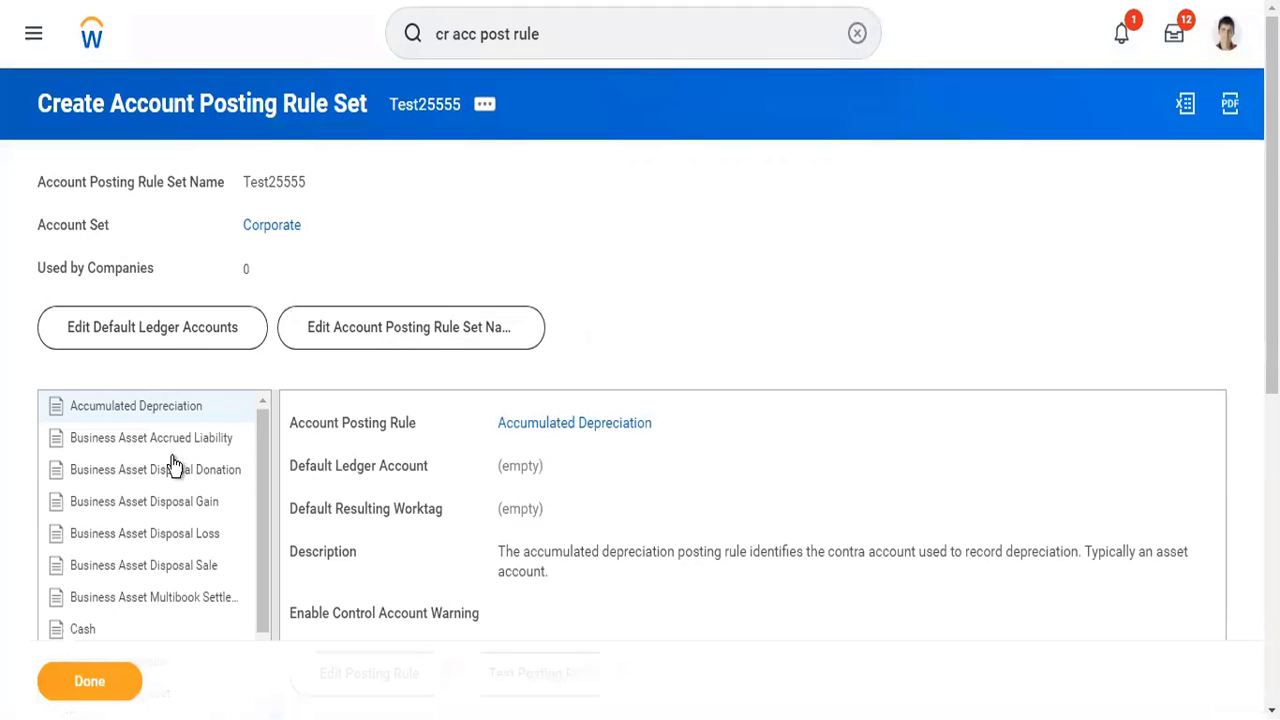
- Try 4000:Revenue as the default ledger account of the Accumulated Depreciation posting rule in Test25555, and close the browser tab without saving
scroll(657, 316, down, 5)
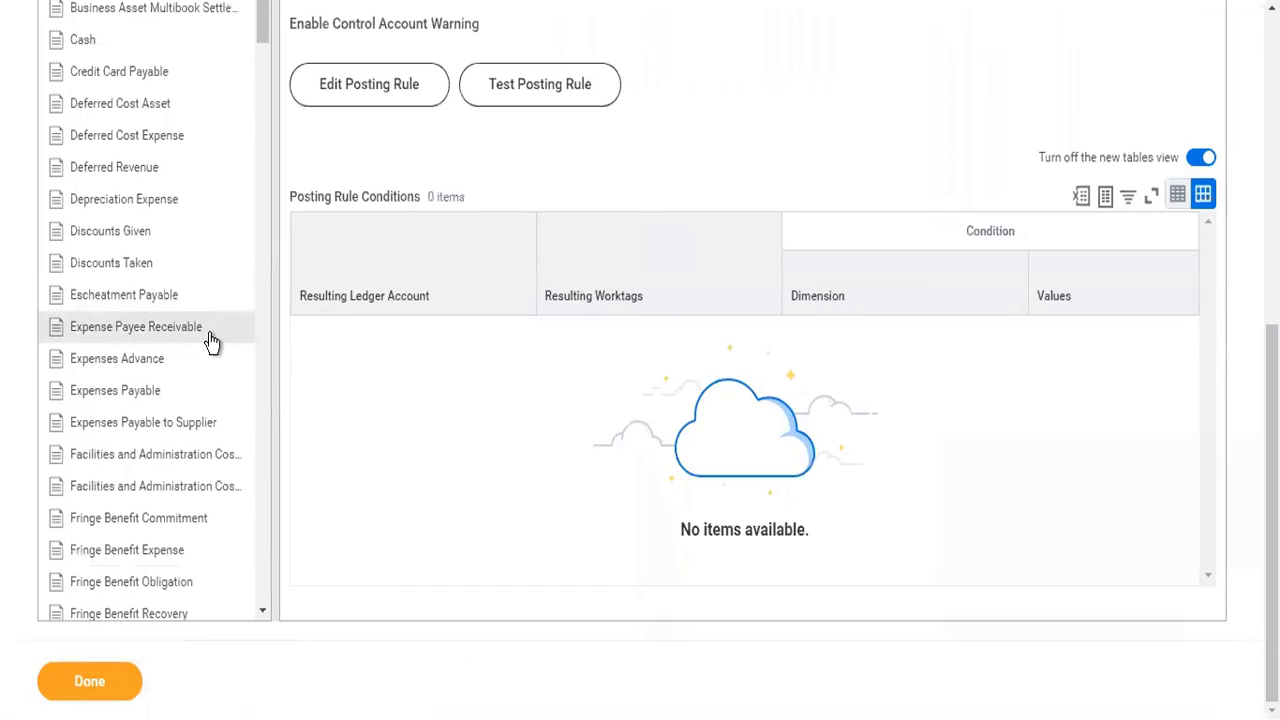
scroll(212, 342, up, 4)
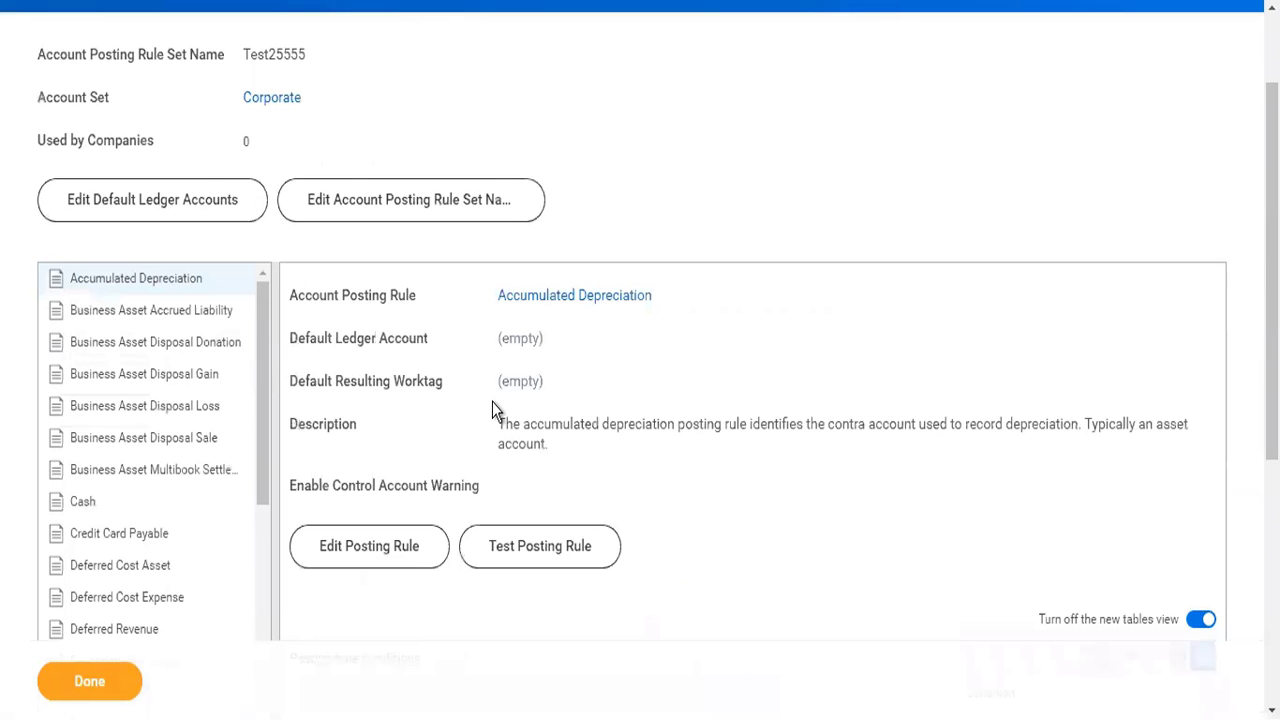
scroll(492, 402, down, 1)
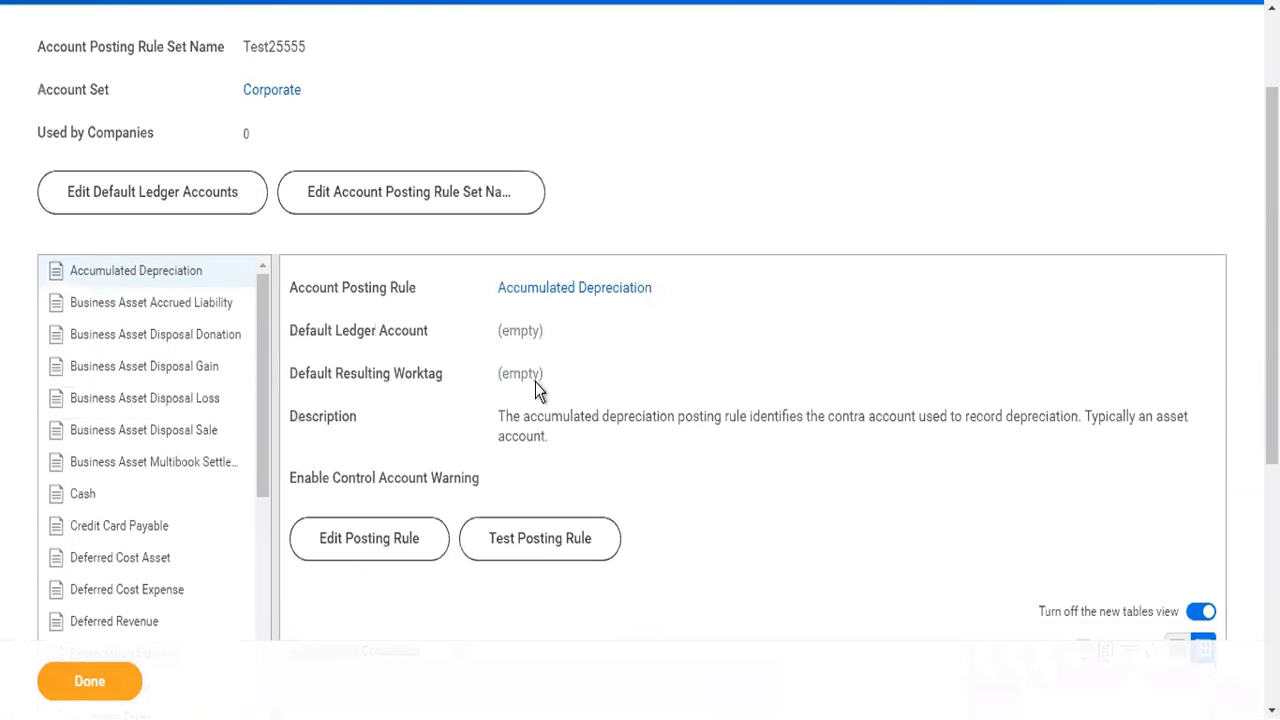
click(397, 552)
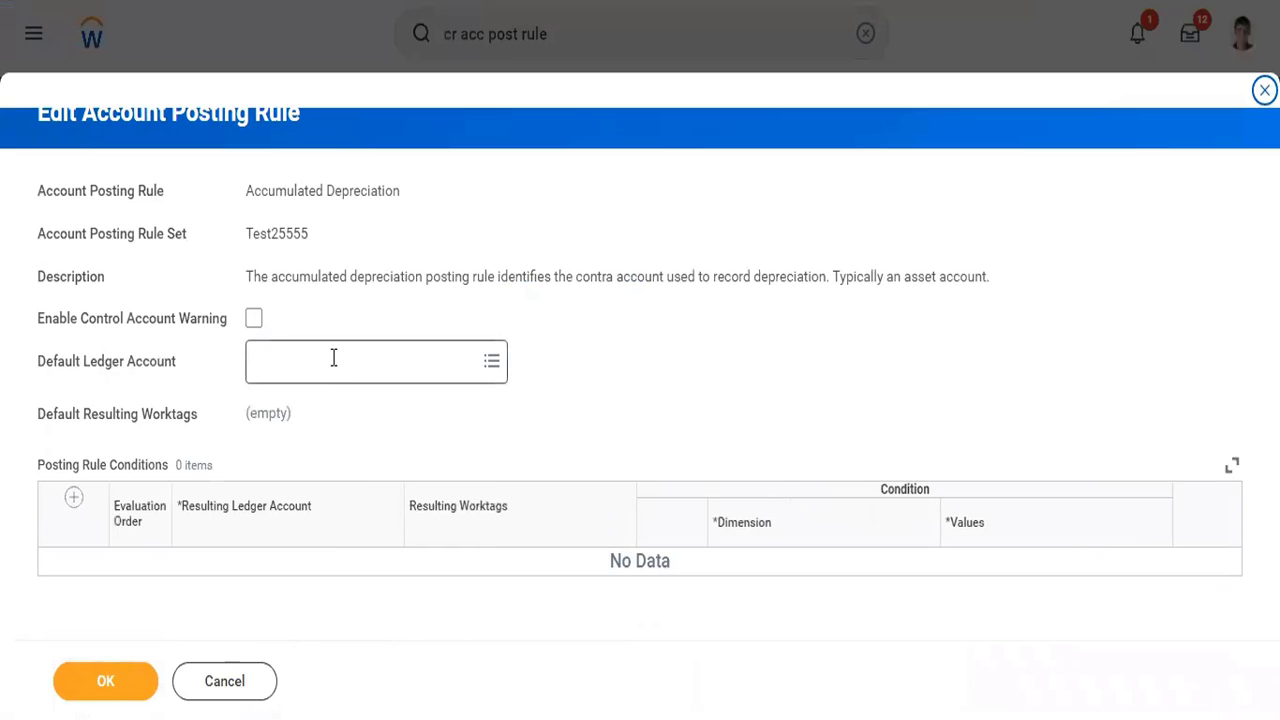
click(334, 358)
text(4000)
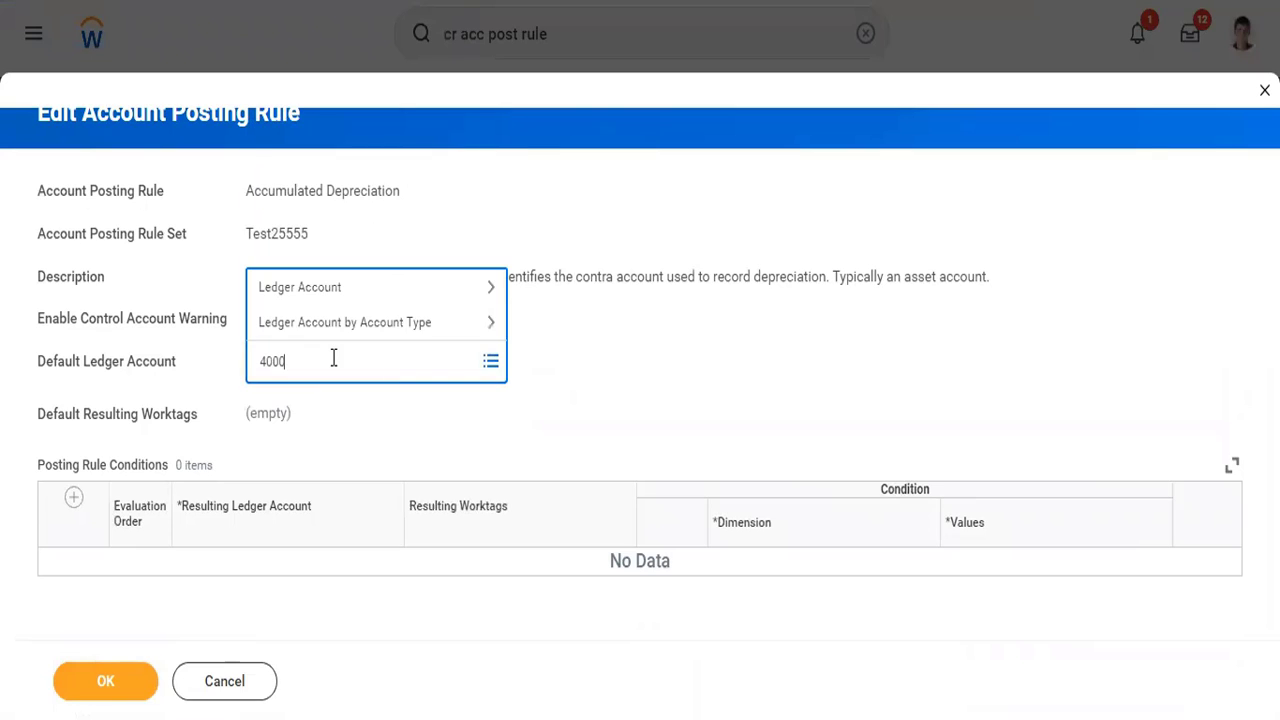
key(Return)
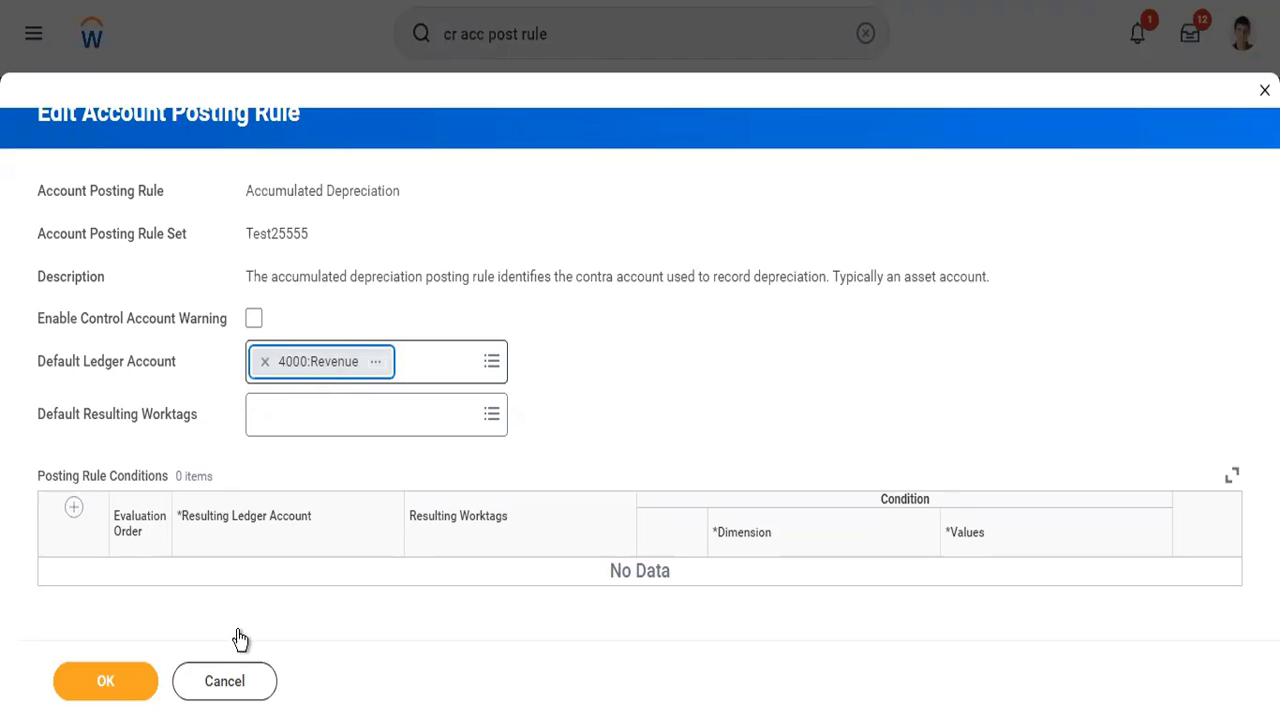
right_click(761, 1)
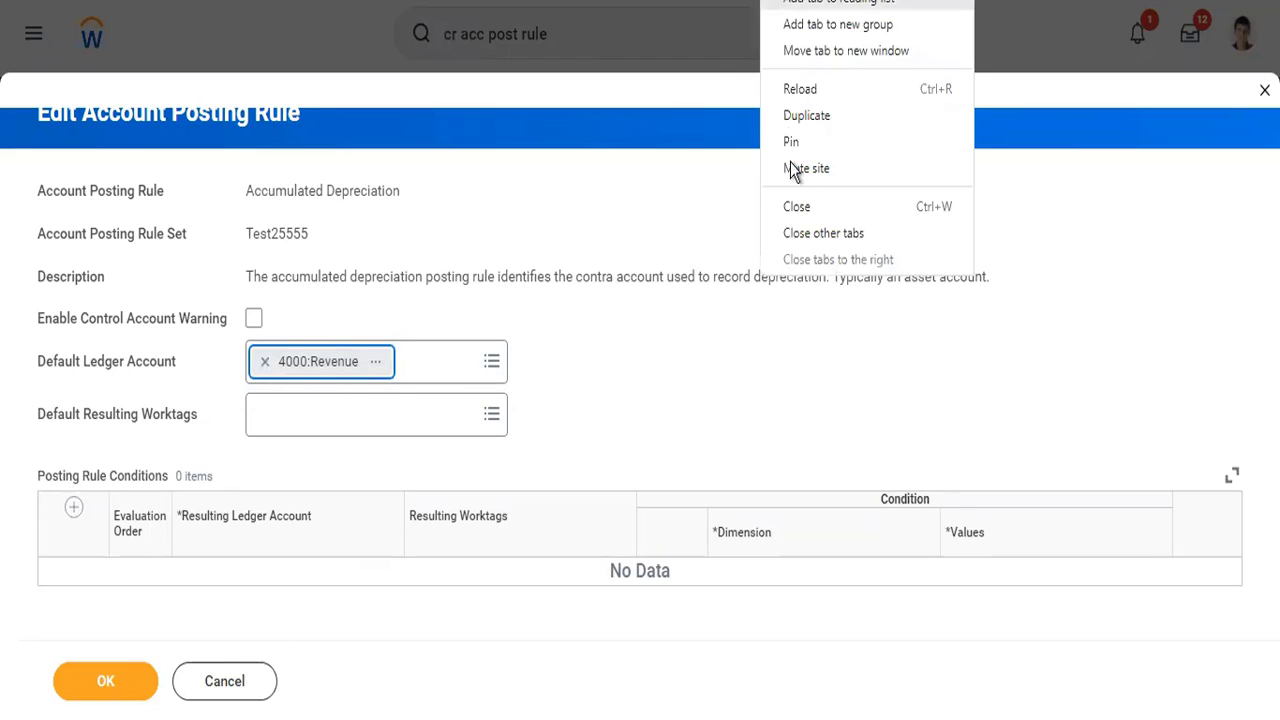
click(795, 207)
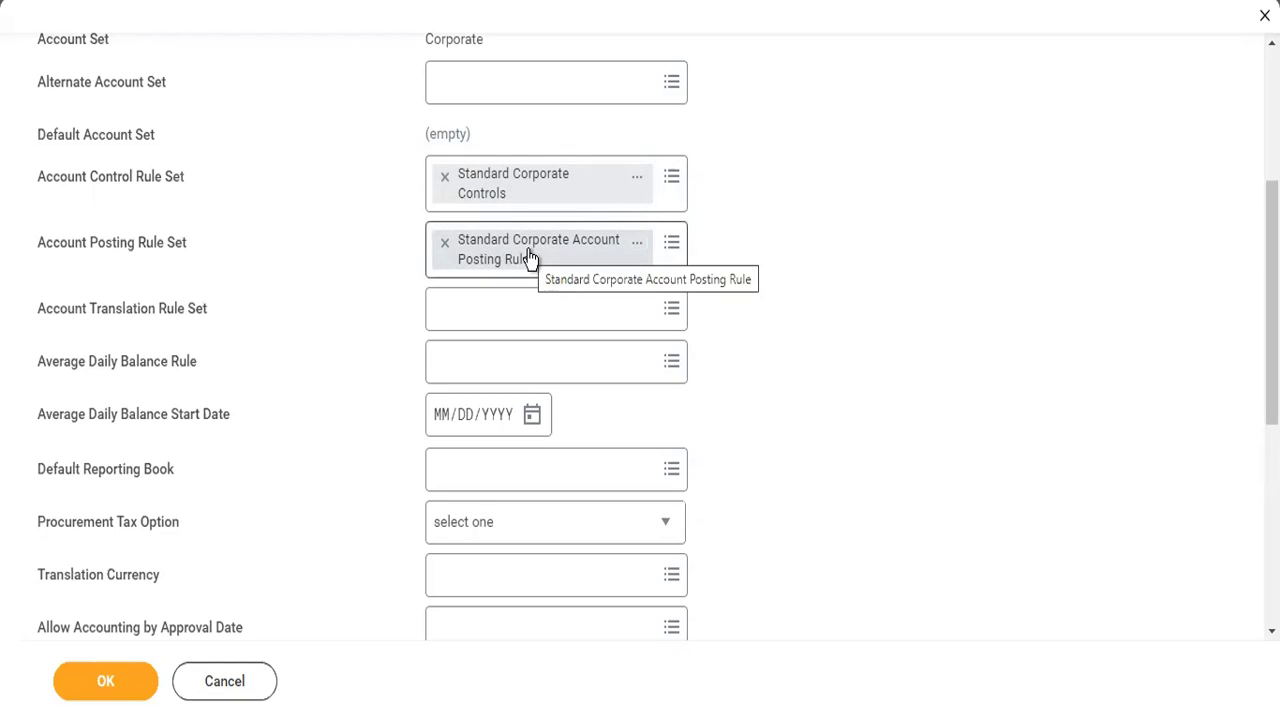
- Try the Keep Debit/Credit and Reverse Sign journal reversal option, restore Reverse Debit/Credit, and submit the company accounting details
scroll(299, 503, down, 4)
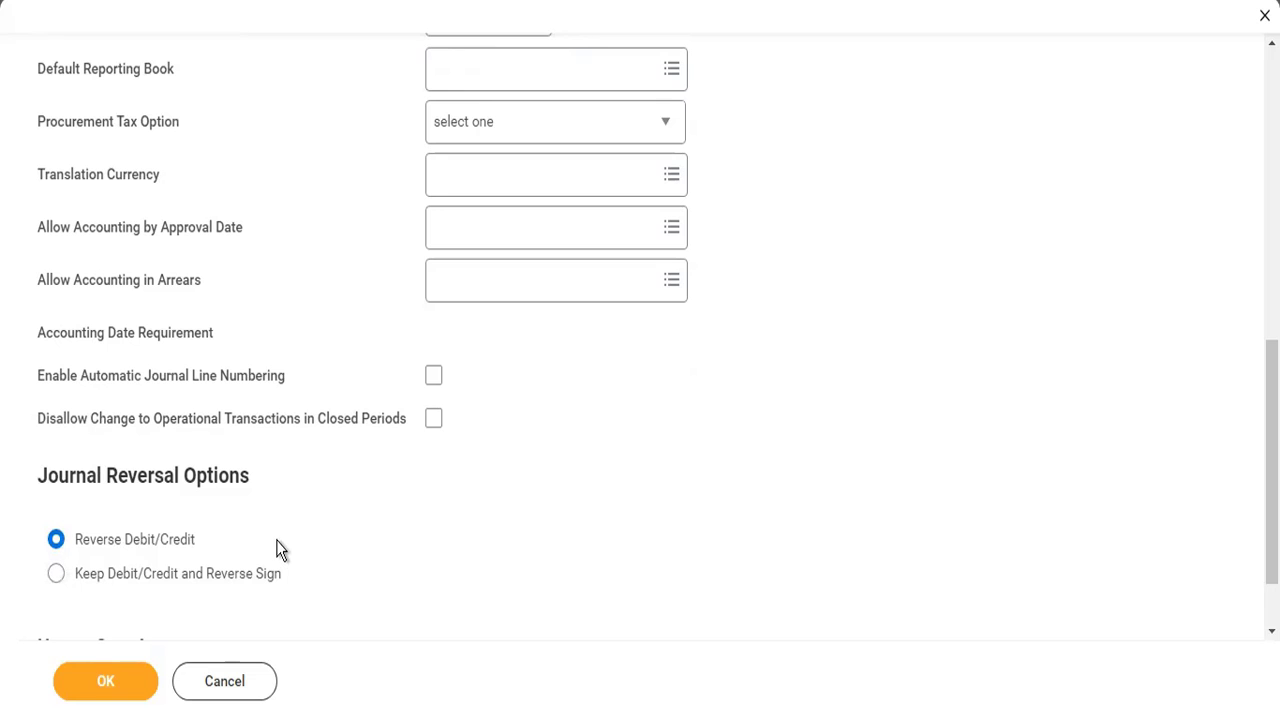
scroll(484, 195, up, 2)
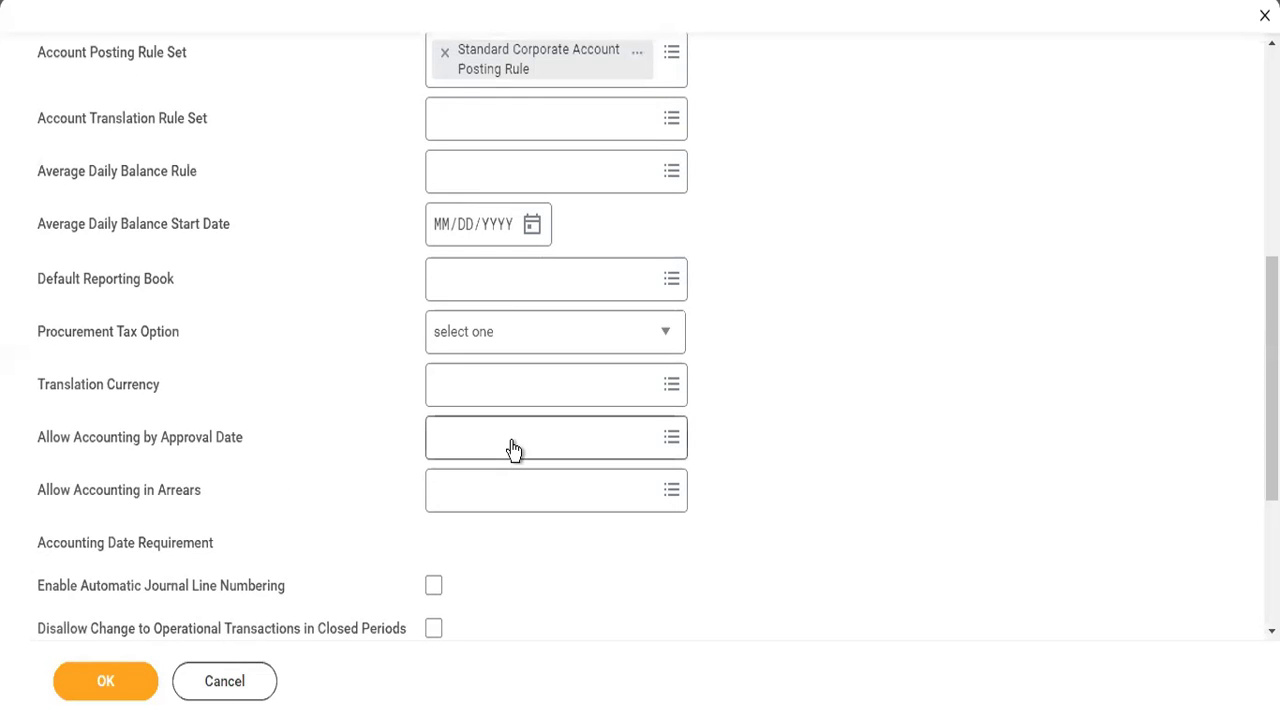
scroll(513, 449, down, 3)
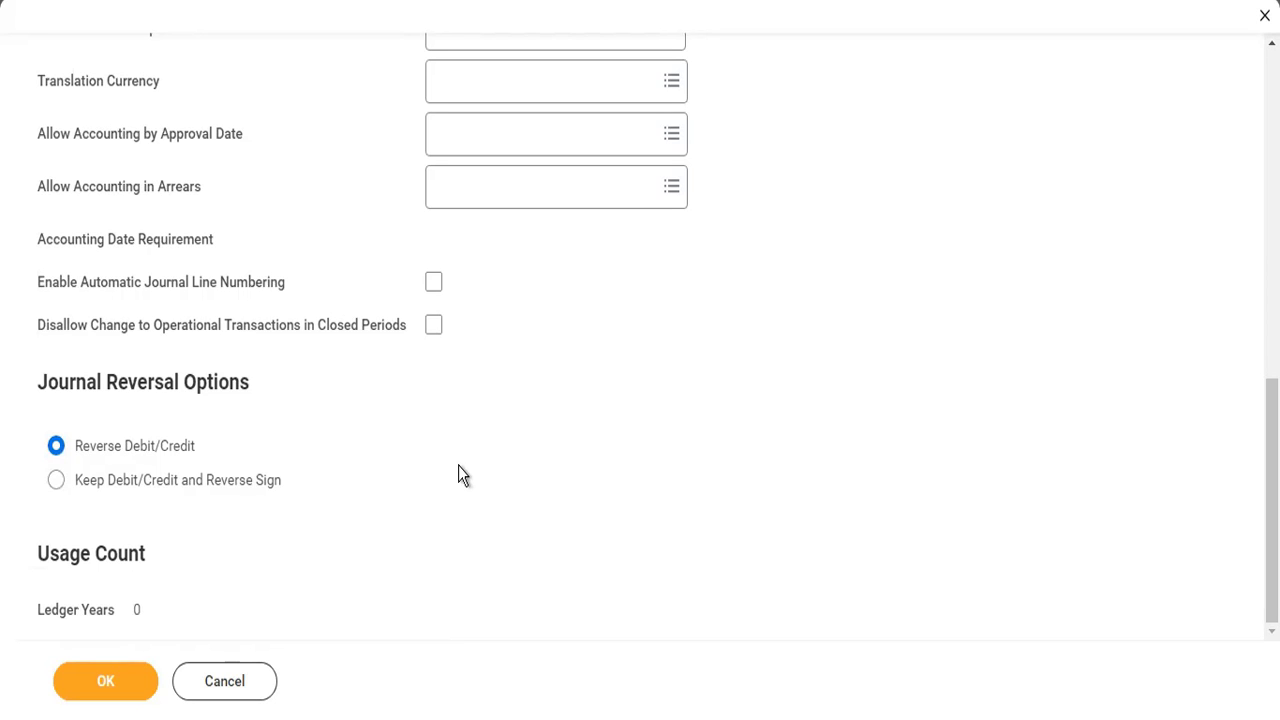
scroll(460, 472, up, 3)
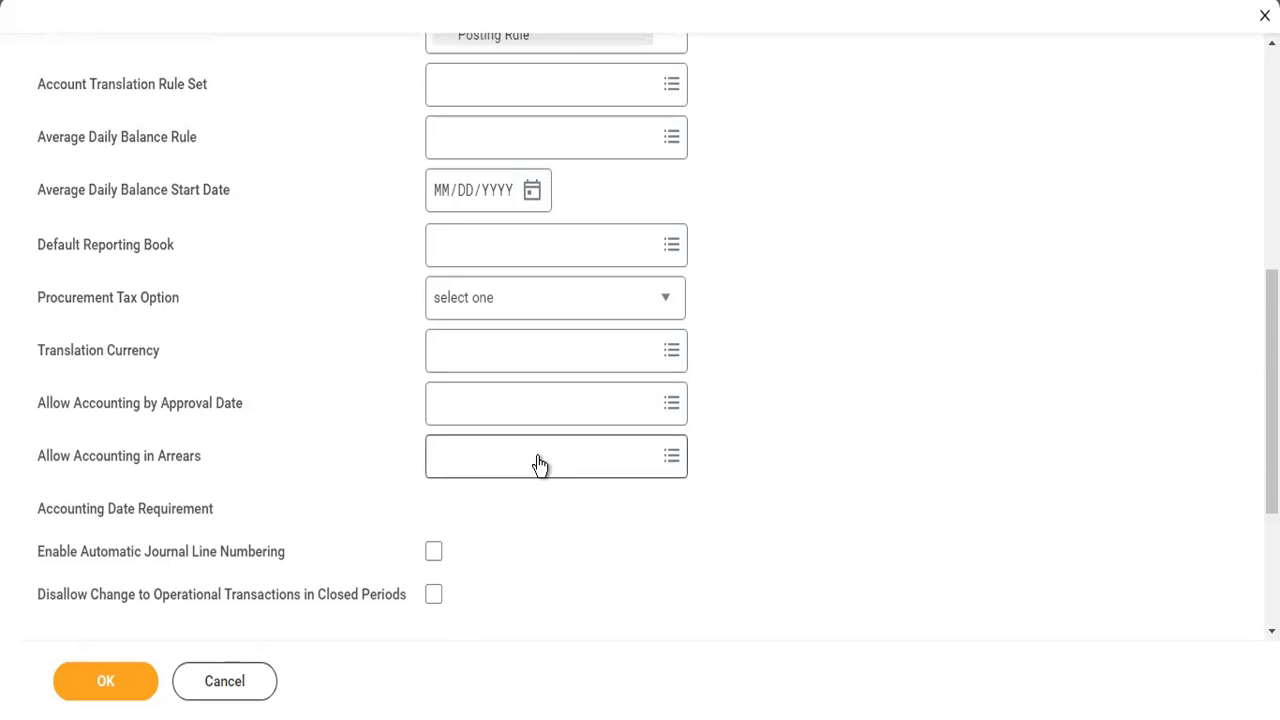
scroll(540, 463, down, 3)
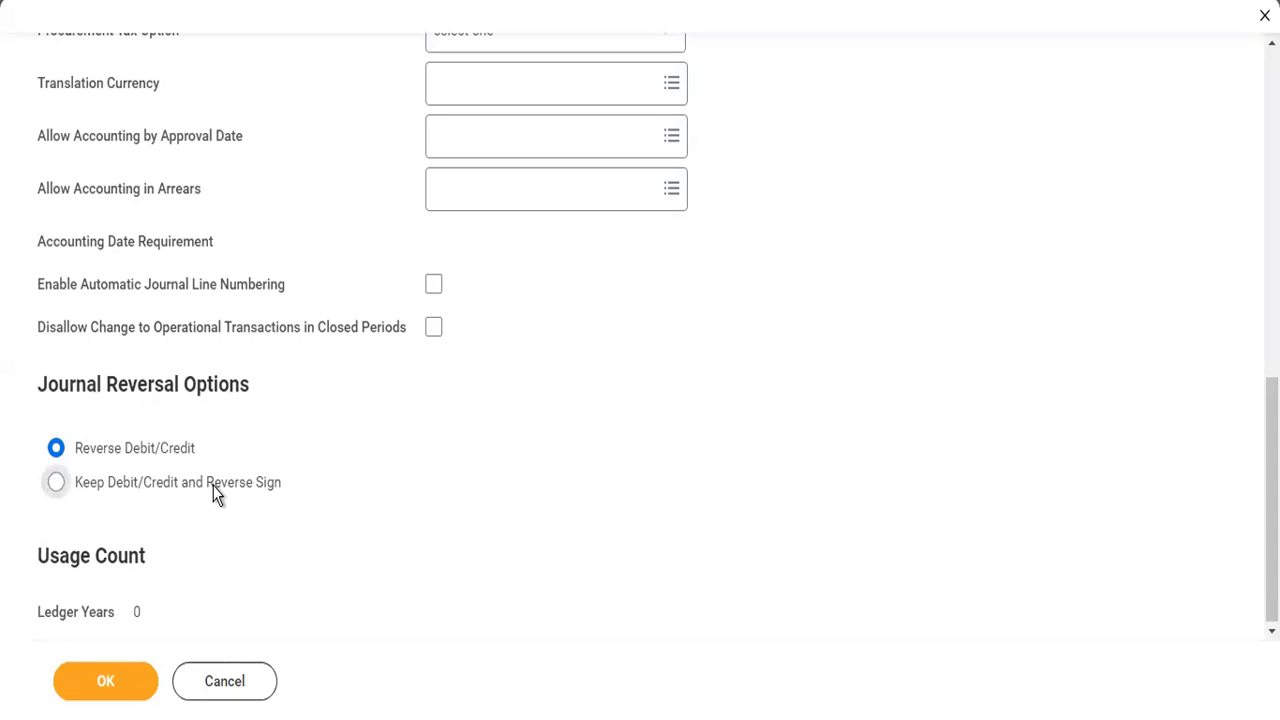
click(214, 491)
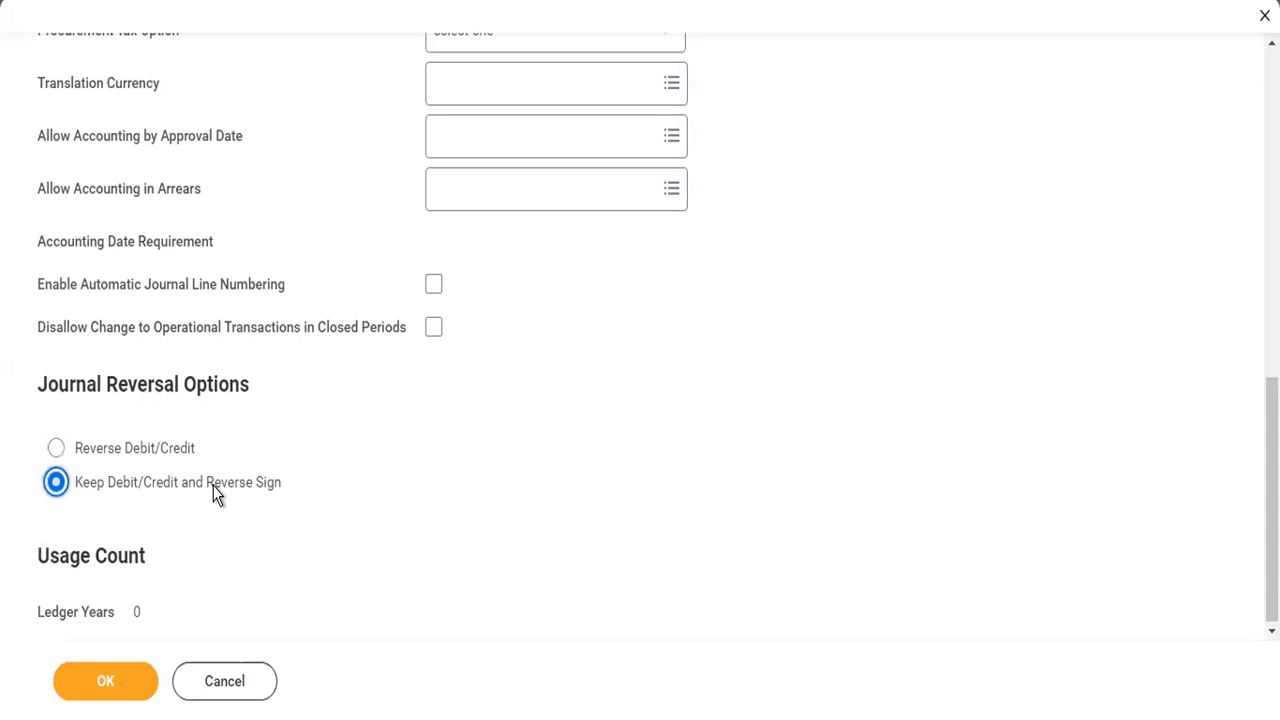
click(152, 450)
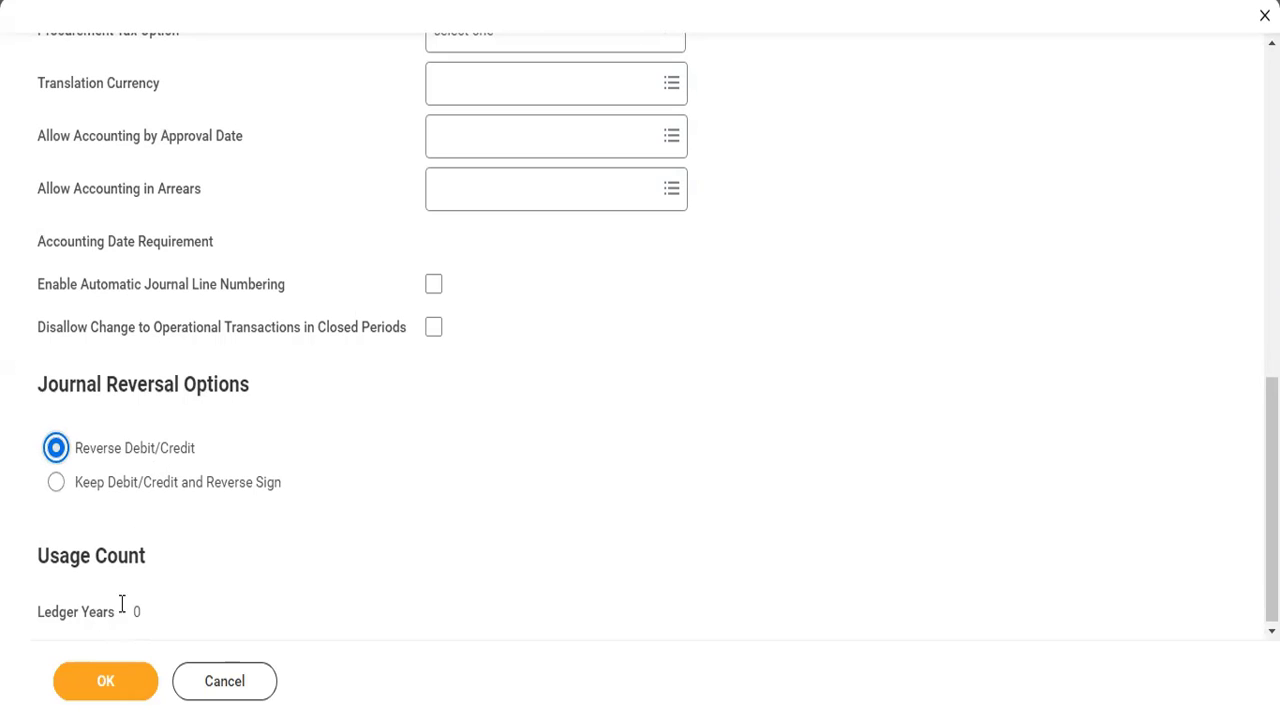
click(118, 688)
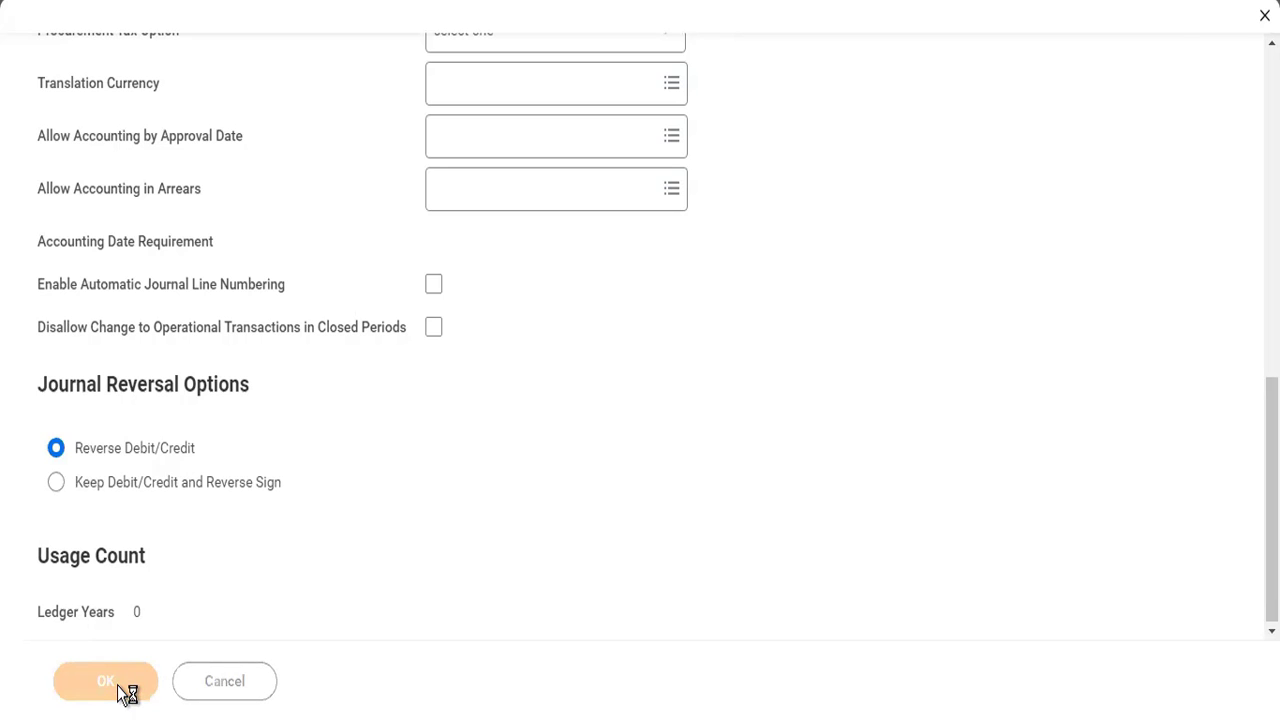